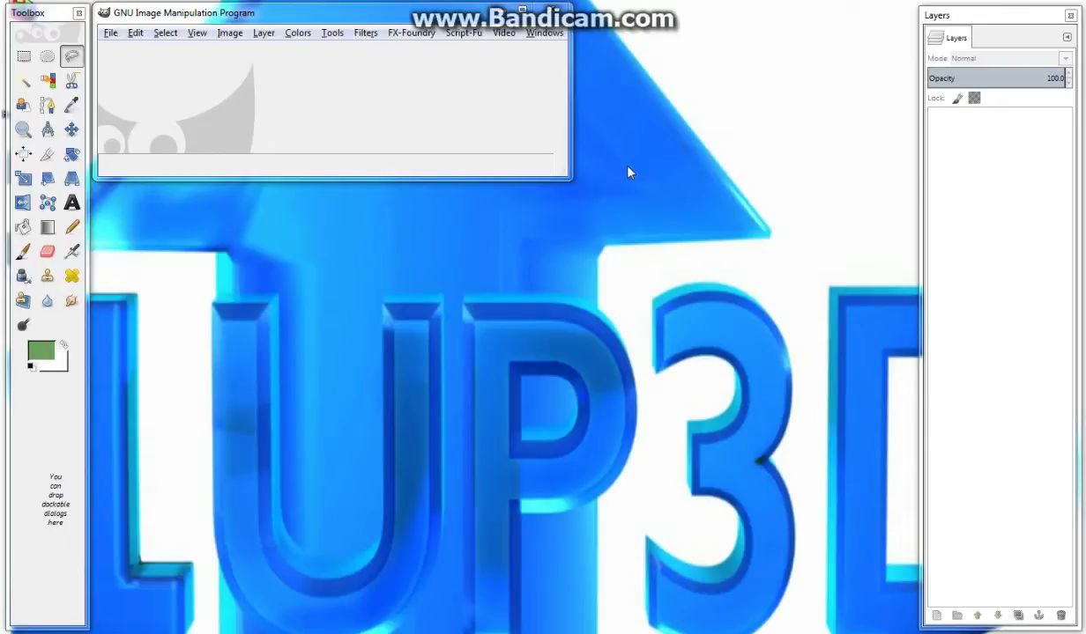
- Open JTREE.jpg as a layer and enlarge the image window
click(113, 35)
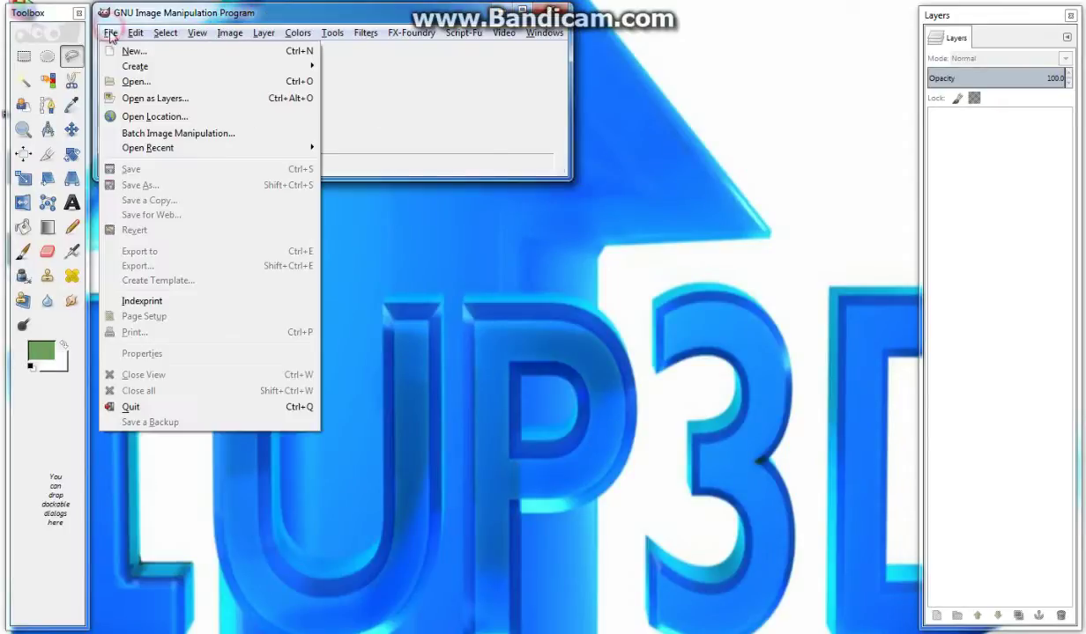
click(143, 100)
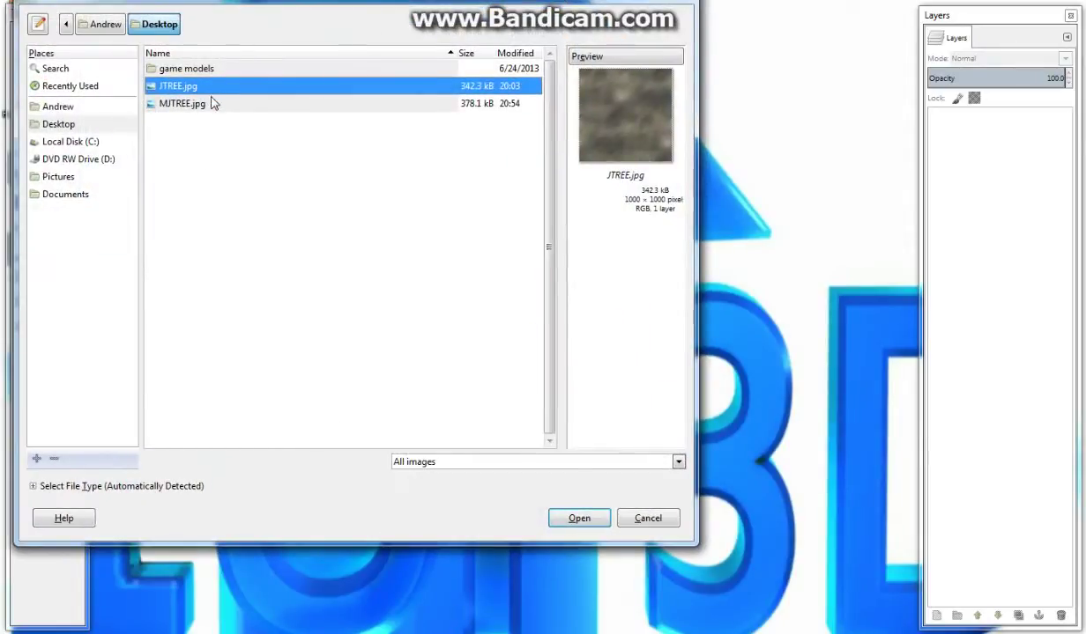
click(569, 521)
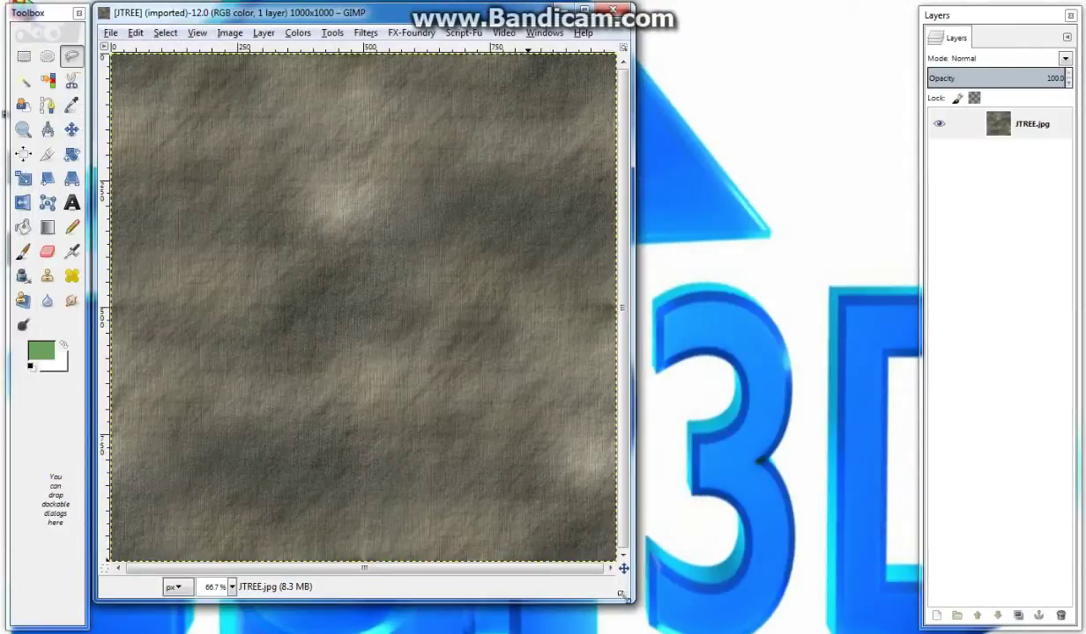
drag(630, 598, 901, 631)
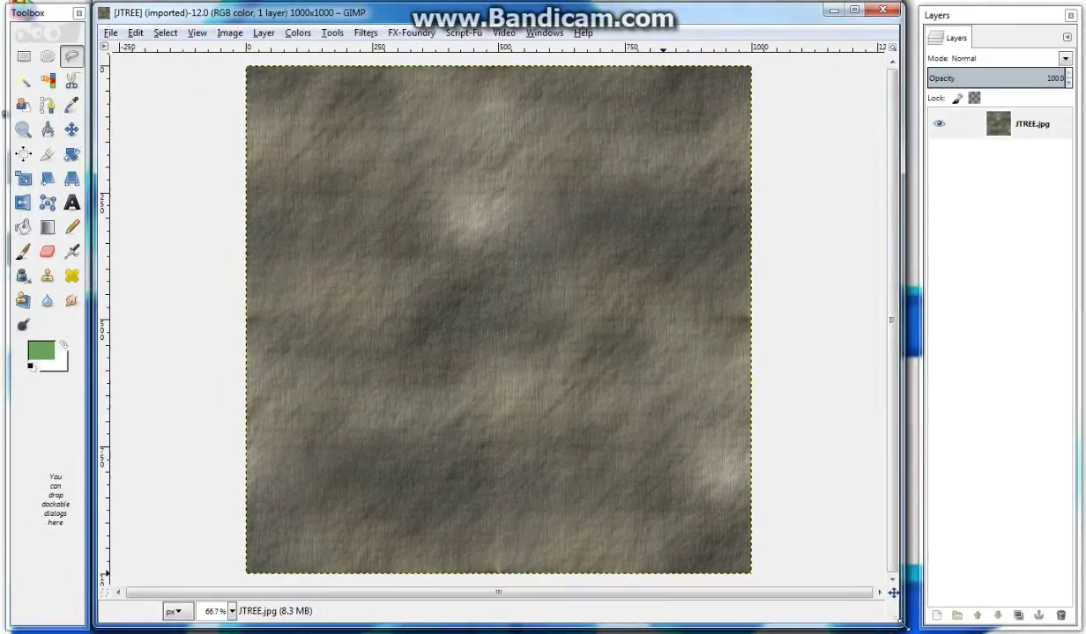
- Add a new transparent layer and fill it solid black with default colours
click(937, 615)
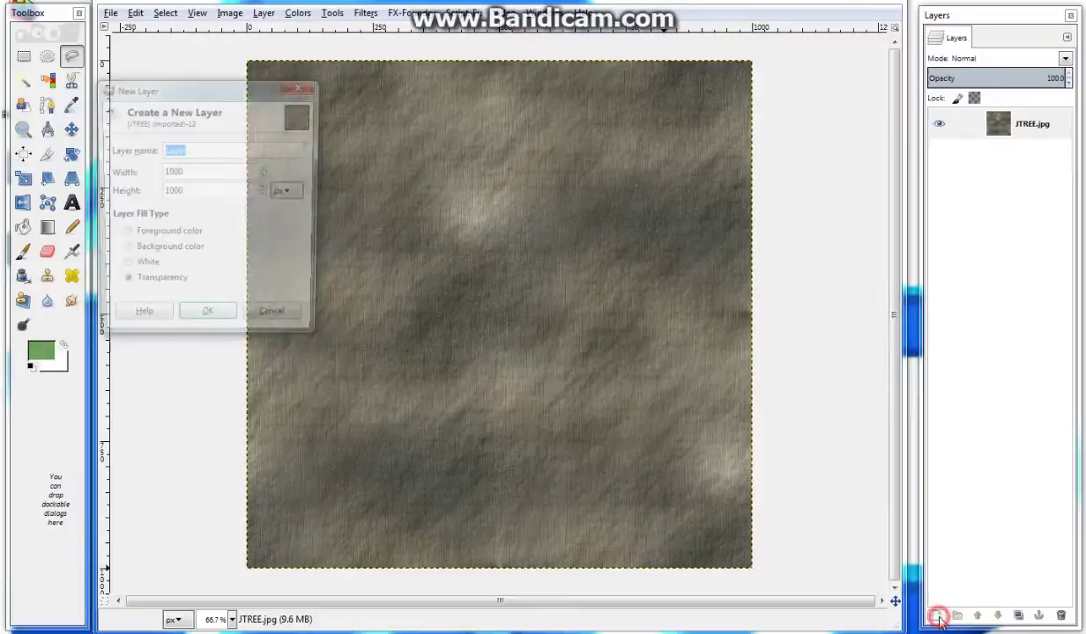
click(209, 324)
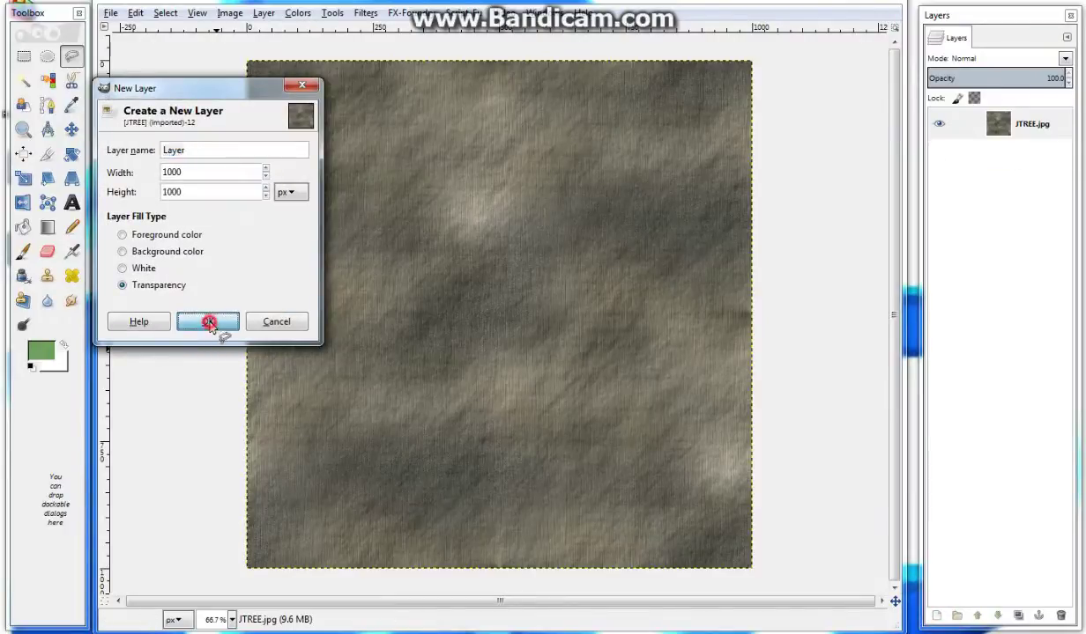
click(29, 366)
click(23, 227)
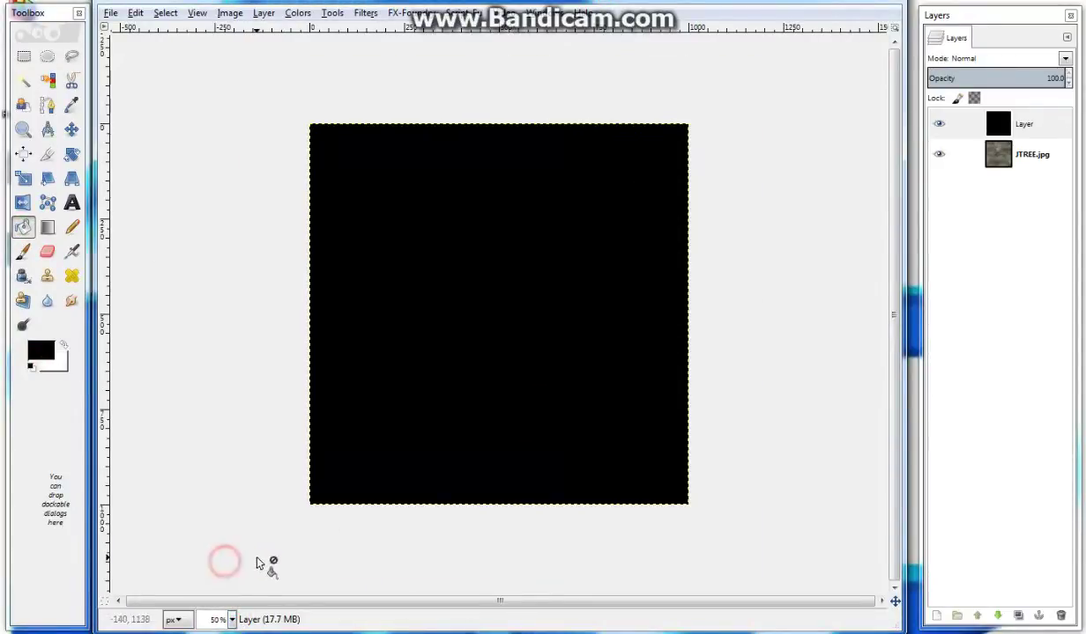
click(71, 55)
- Cut three scribbled freehand holes out of the black layer, deselecting after each
mouse_move(446, 58)
mouse_down()
mouse_move(406, 584)
mouse_move(395, 429)
mouse_move(514, 123)
mouse_move(446, 550)
mouse_move(560, 128)
mouse_move(608, 133)
mouse_move(688, 194)
mouse_move(688, 53)
mouse_move(422, 92)
mouse_move(298, 456)
mouse_move(358, 565)
mouse_move(423, 490)
mouse_move(443, 399)
mouse_move(529, 226)
mouse_move(473, 248)
mouse_up()
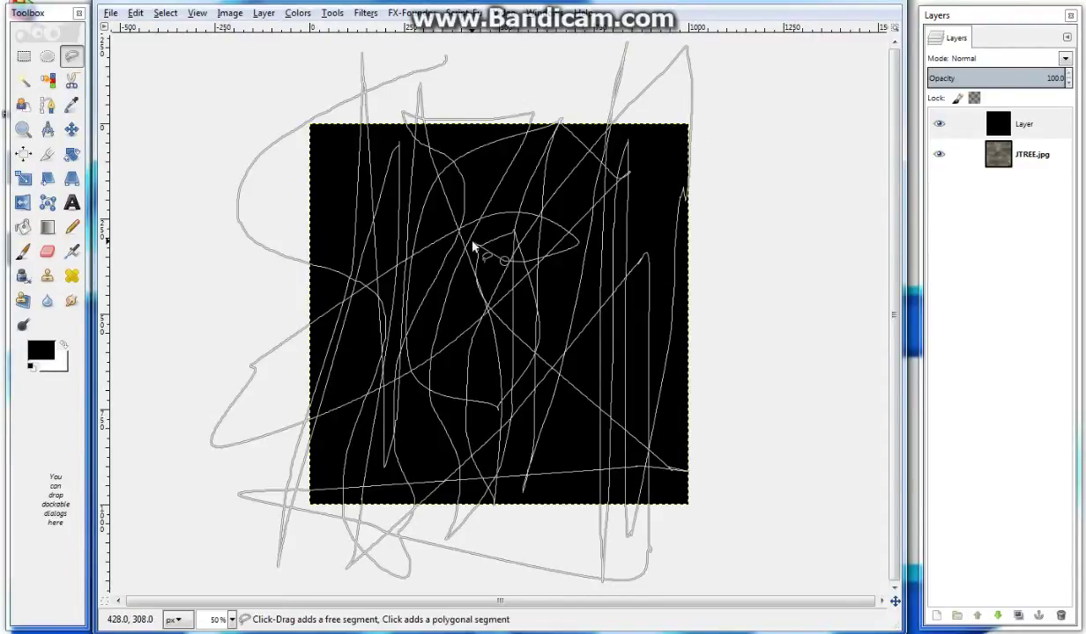
key(Return)
key(Delete)
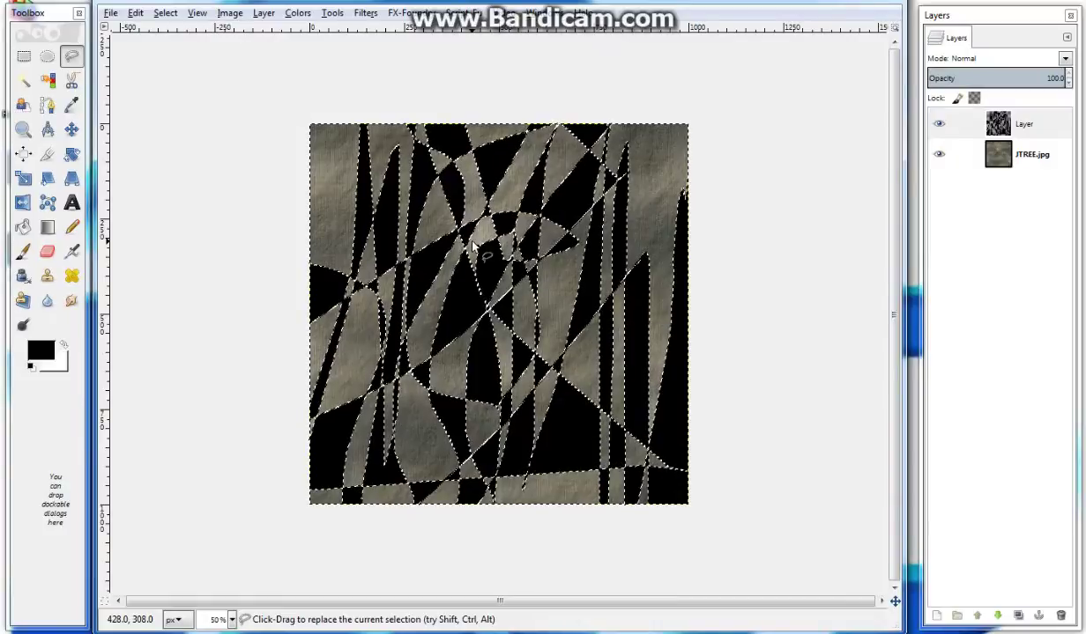
key(ctrl+shift+a)
mouse_move(779, 129)
mouse_down()
mouse_move(388, 109)
mouse_move(66, 315)
mouse_move(713, 439)
mouse_move(577, 491)
mouse_move(519, 175)
mouse_move(361, 339)
mouse_move(476, 431)
mouse_move(625, 265)
mouse_up()
key(Return)
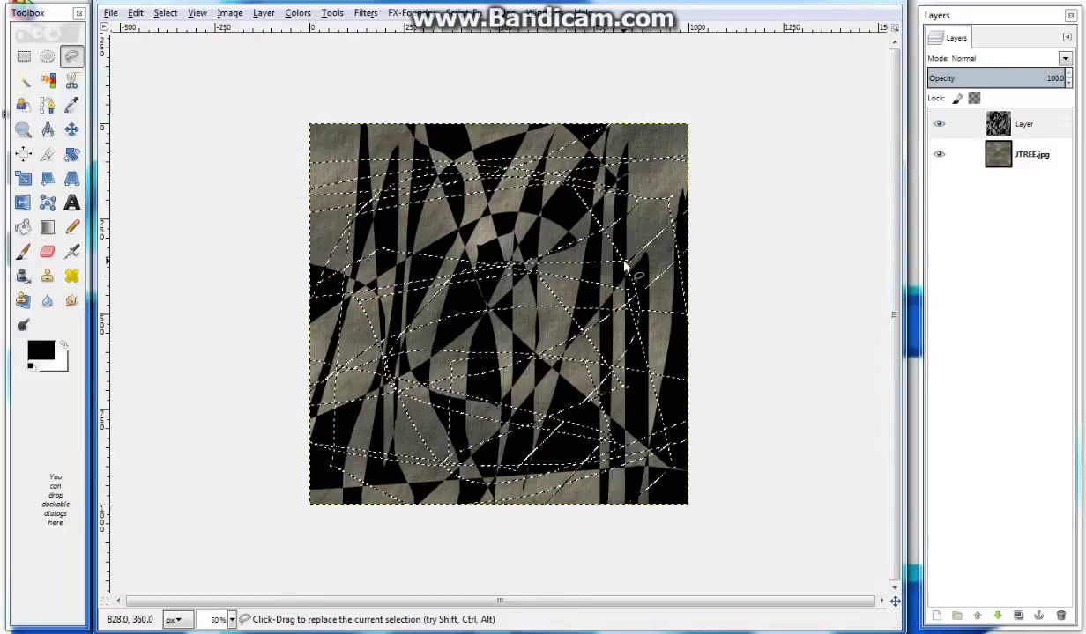
key(Delete)
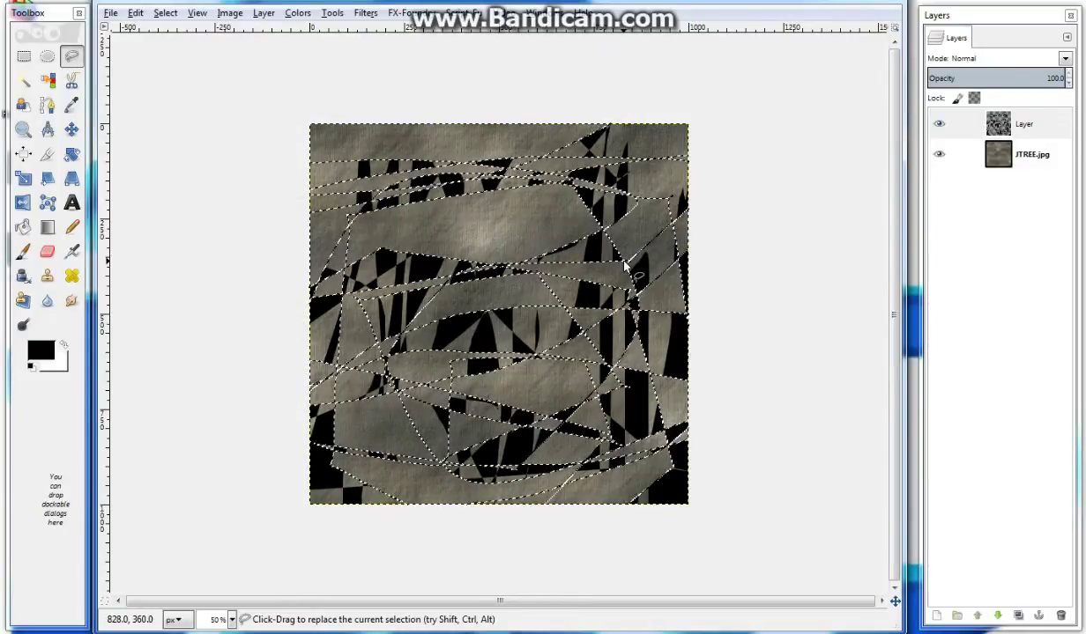
key(ctrl+shift+a)
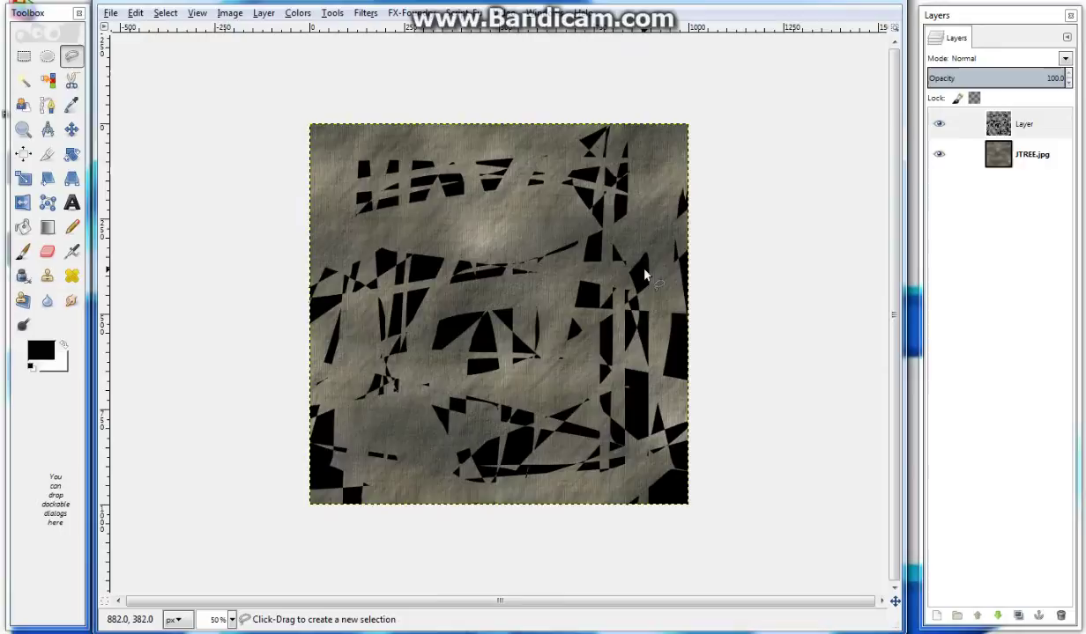
mouse_move(538, 66)
mouse_down()
mouse_move(478, 131)
mouse_move(427, 521)
mouse_move(472, 340)
mouse_up()
key(Return)
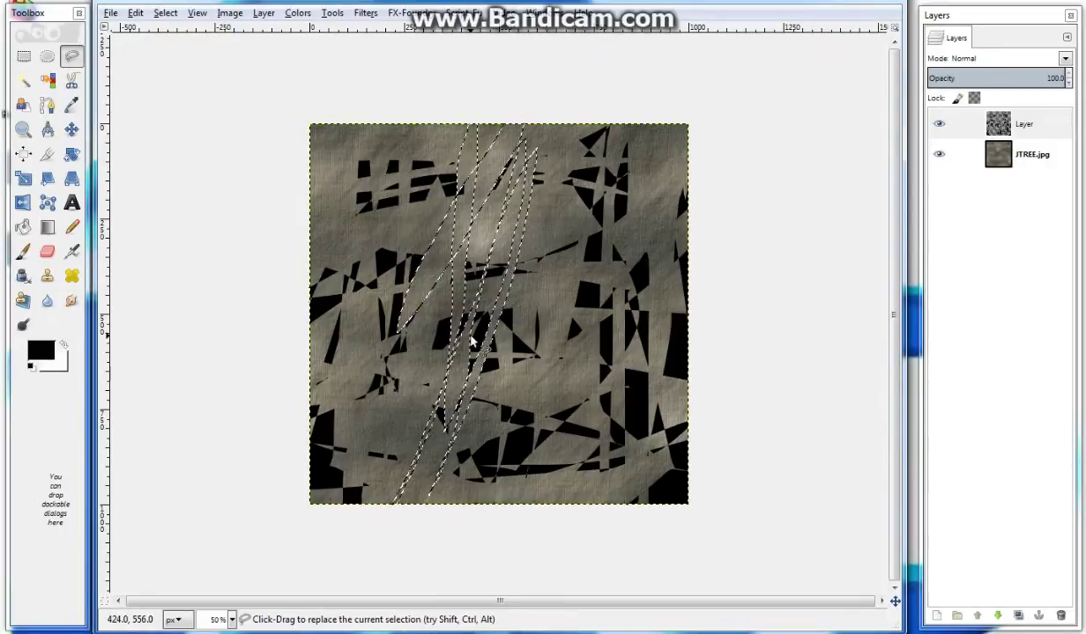
key(ctrl+shift+a)
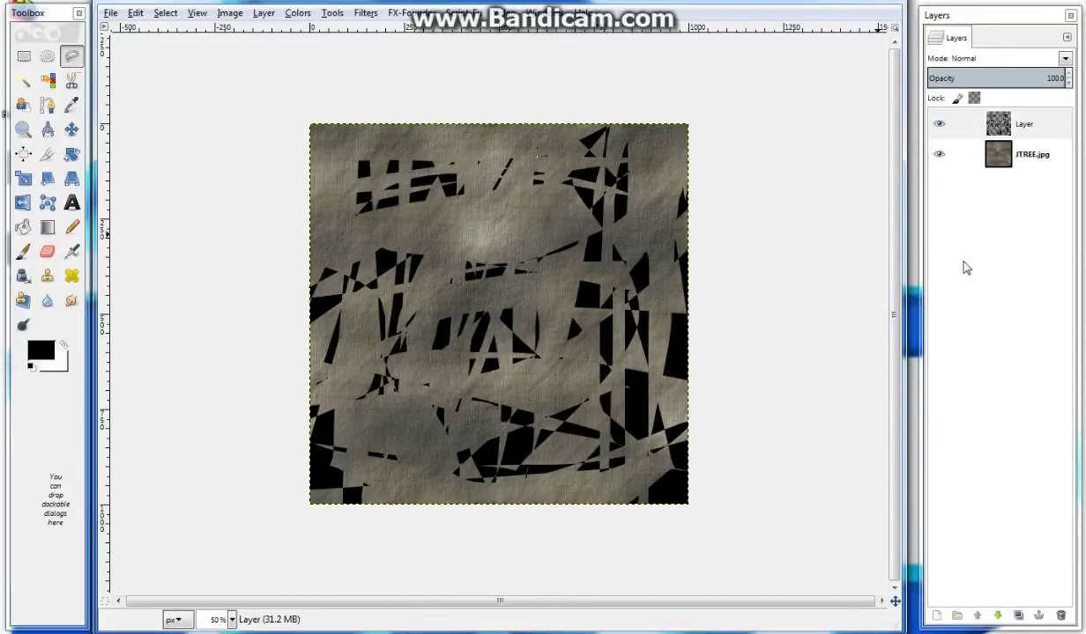
- Duplicate the cut-out layer, hide the original, and add a transparent Layer #1
click(1019, 616)
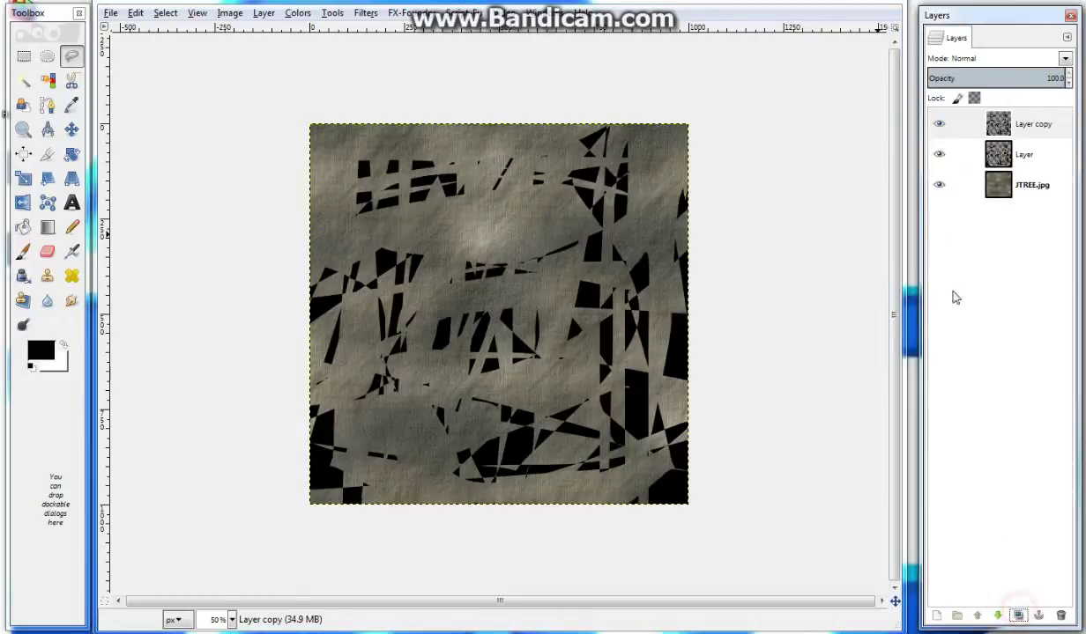
click(941, 155)
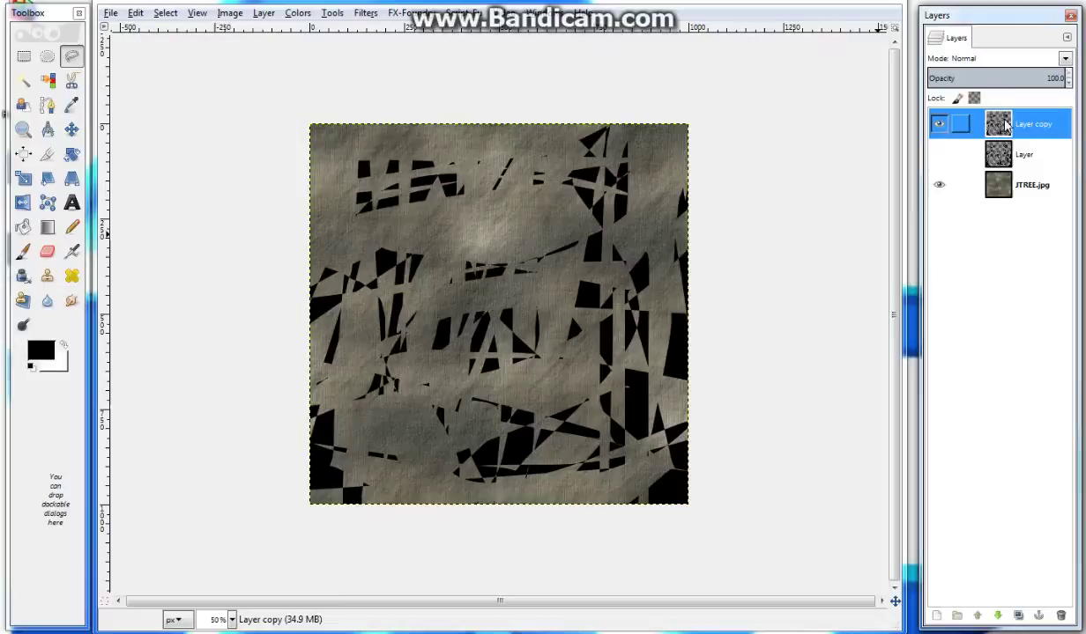
click(938, 614)
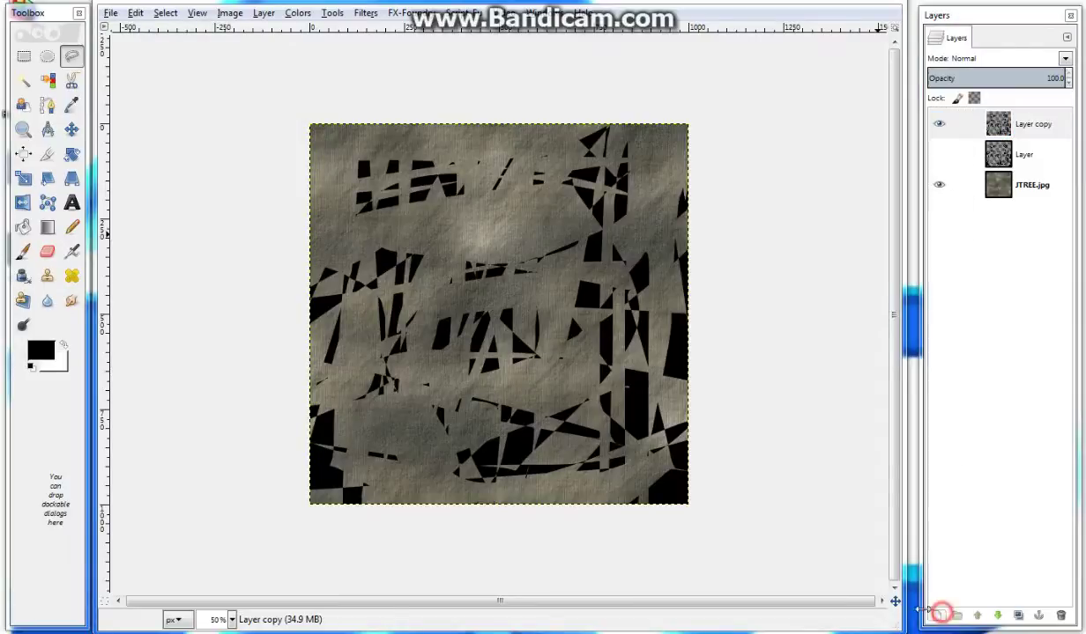
click(216, 337)
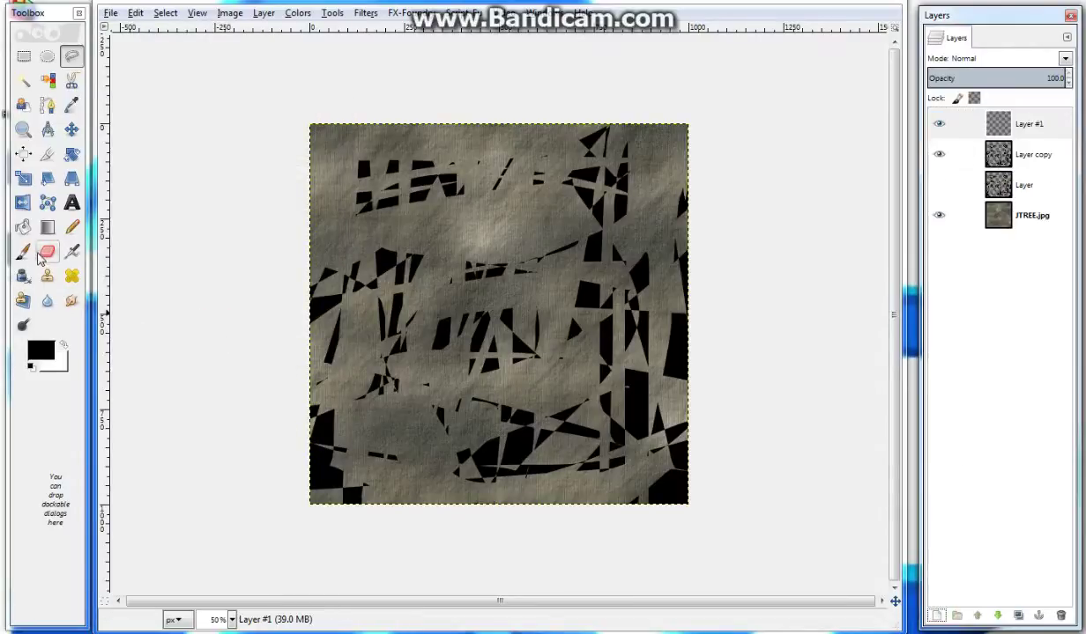
- Fill Layer copy's black shapes with dark green 3c5f3b on Layer #1, then deselect
click(40, 351)
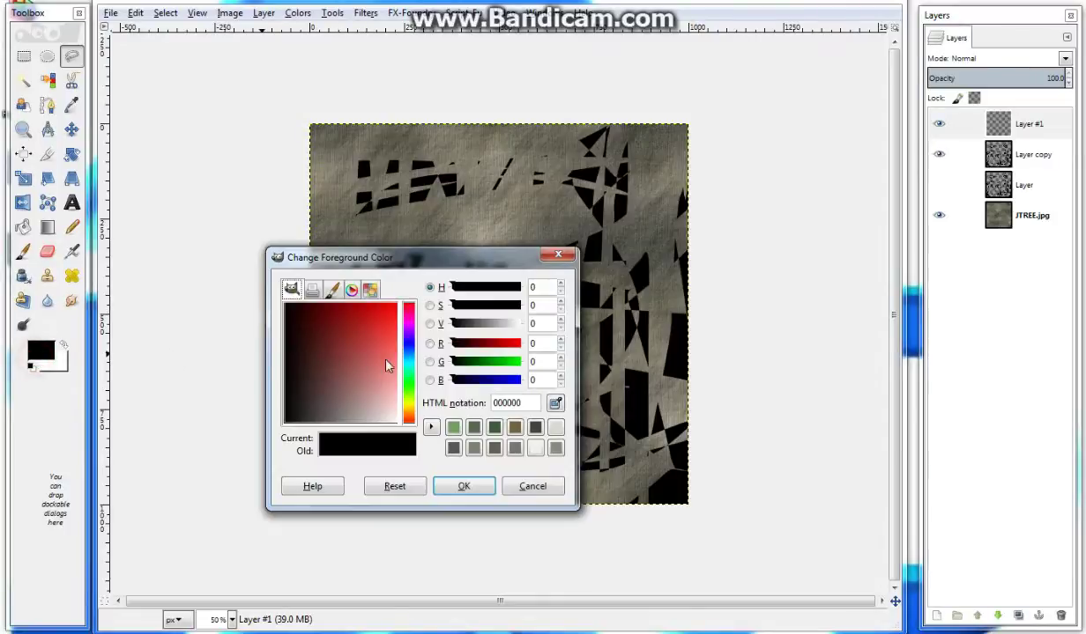
click(496, 431)
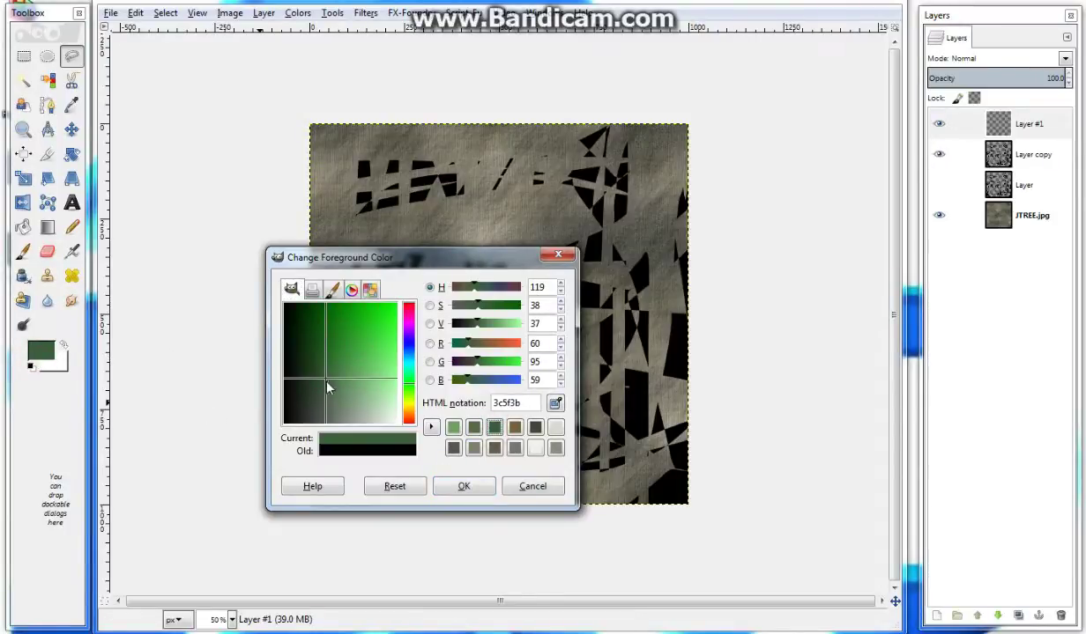
click(466, 484)
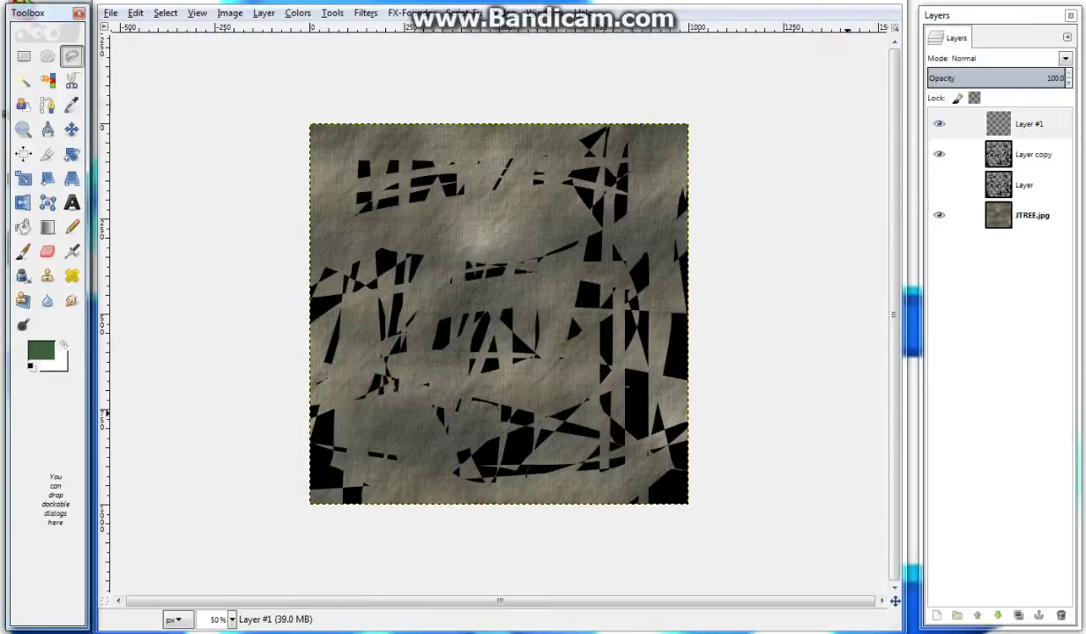
click(47, 80)
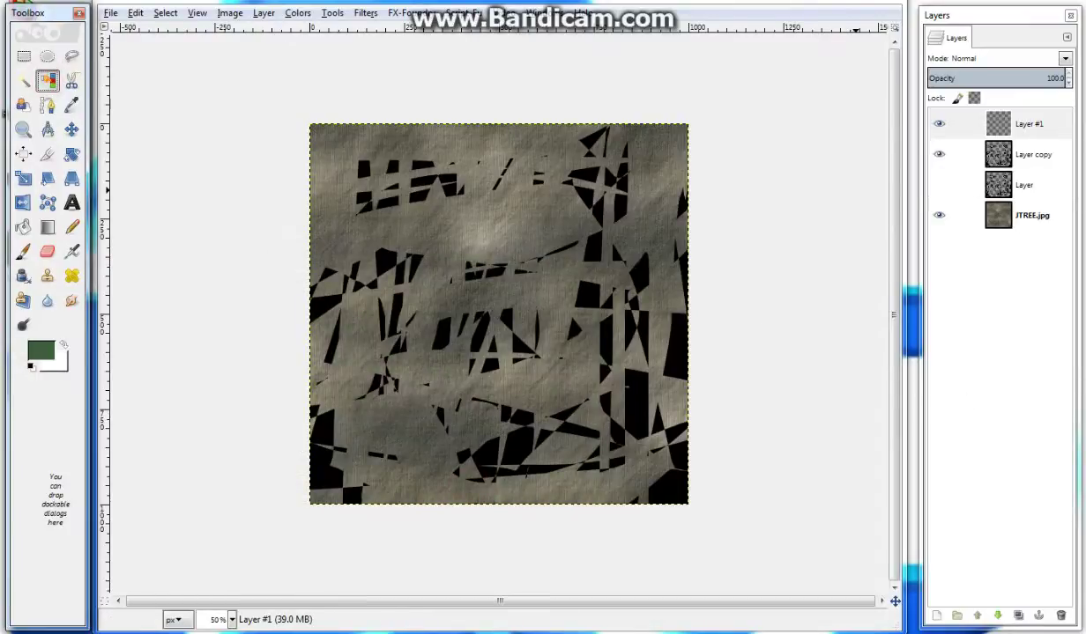
click(1007, 154)
click(596, 250)
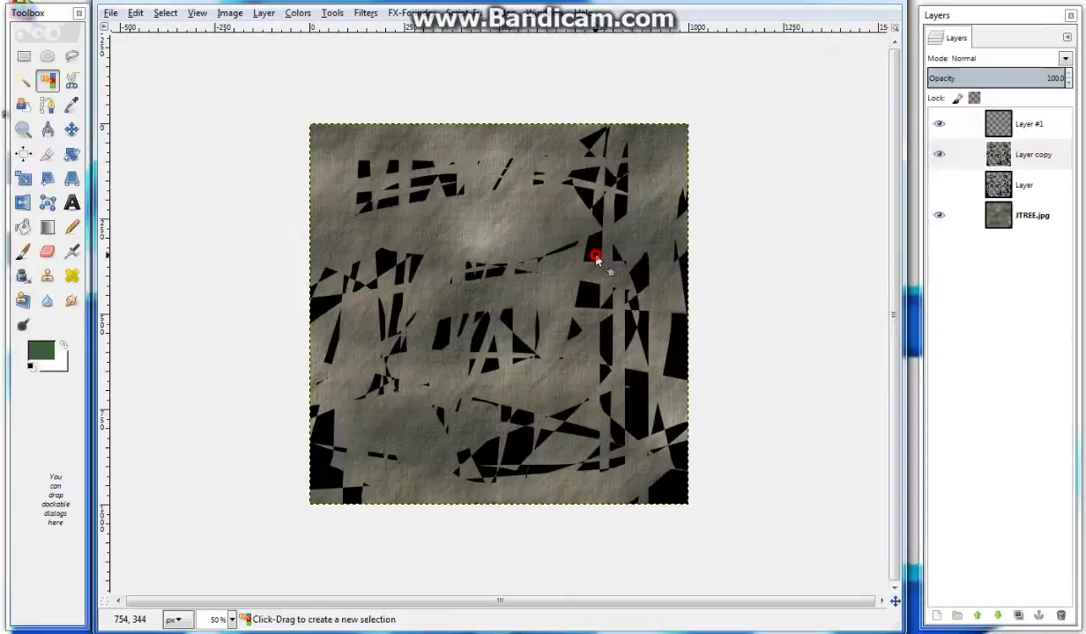
click(998, 124)
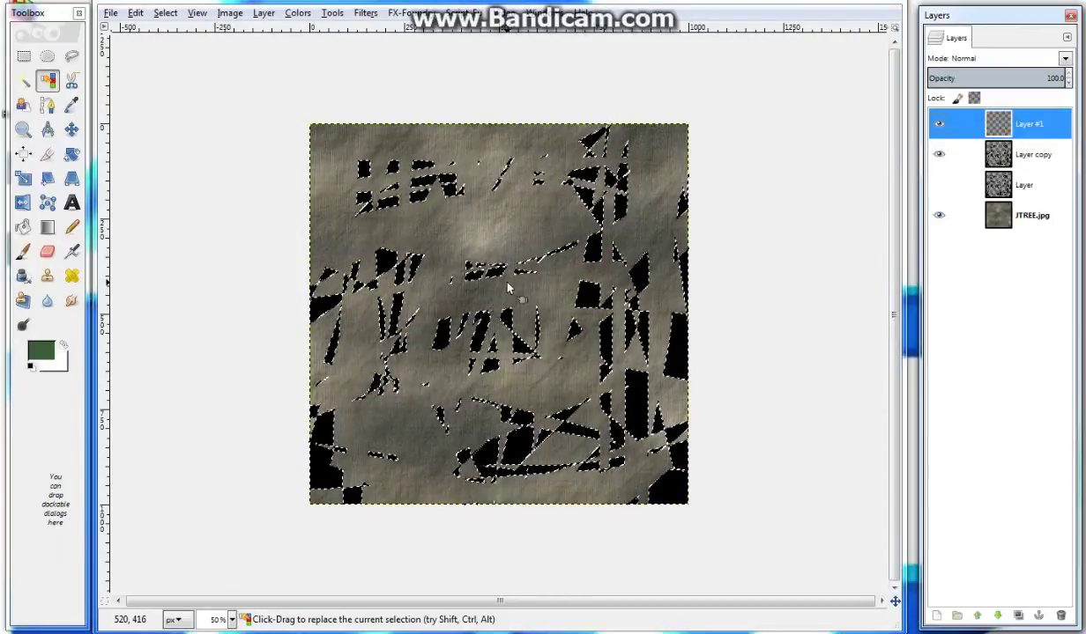
click(23, 228)
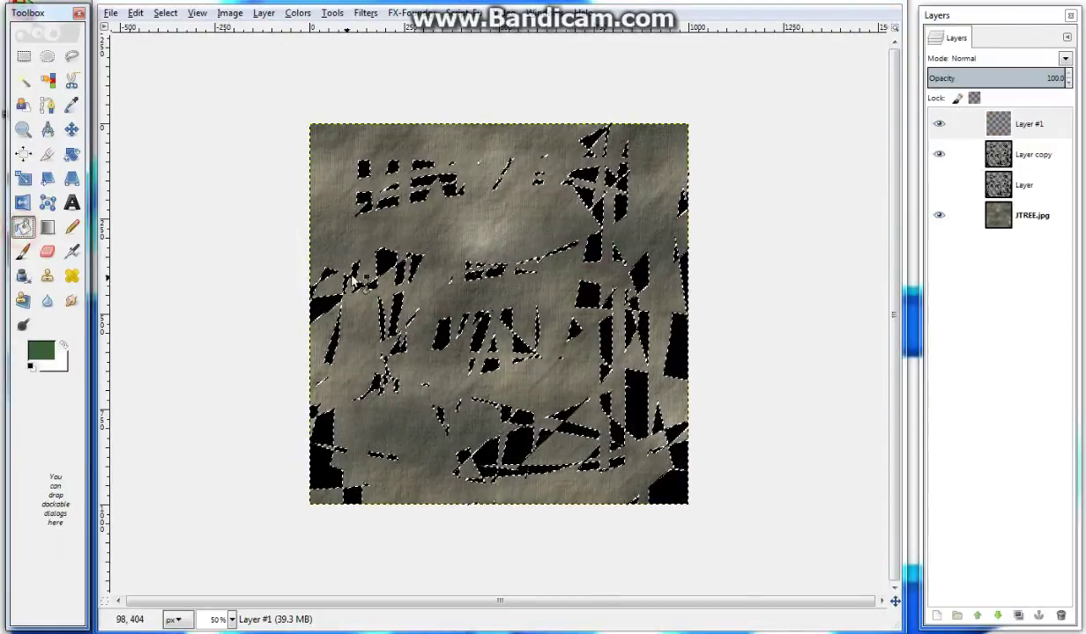
click(388, 263)
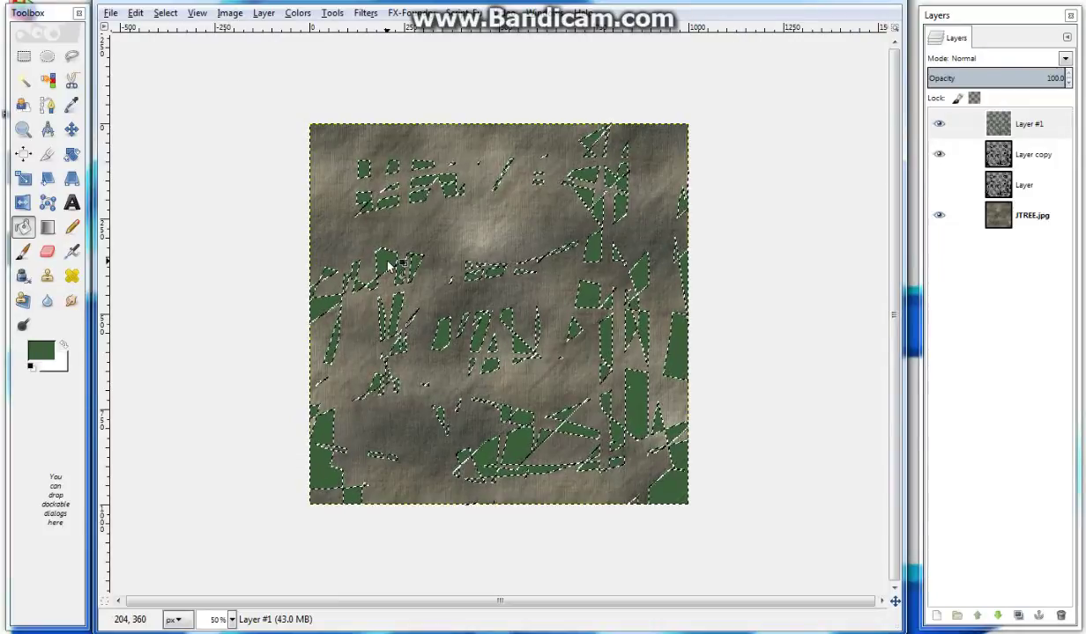
key(ctrl+shift+a)
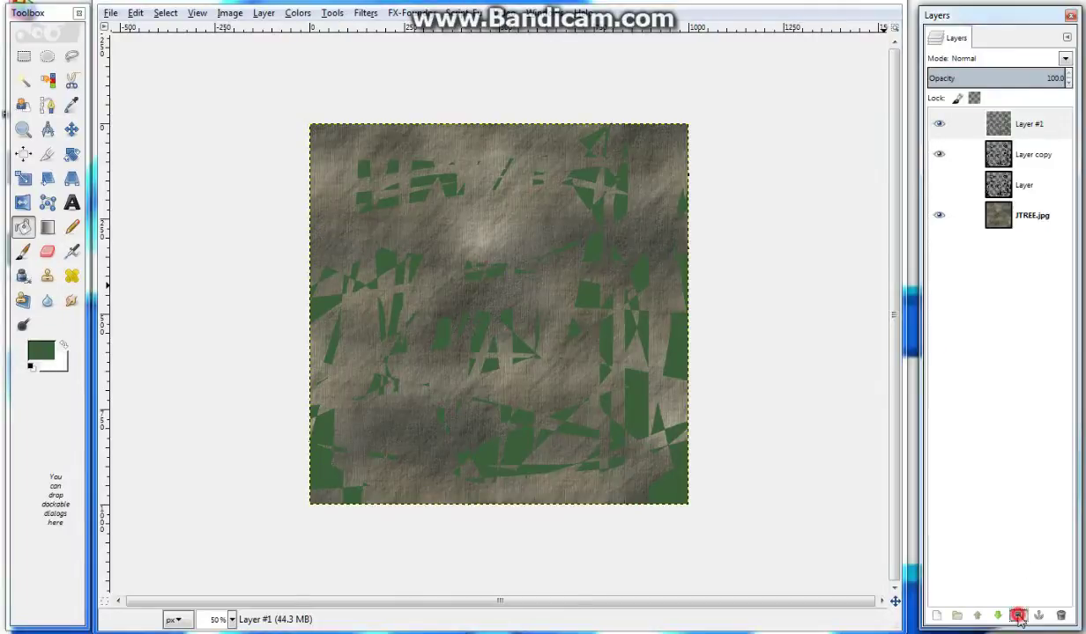
- Duplicate Layer #1 as a hidden Layer #2 and select Layer #1
click(1018, 619)
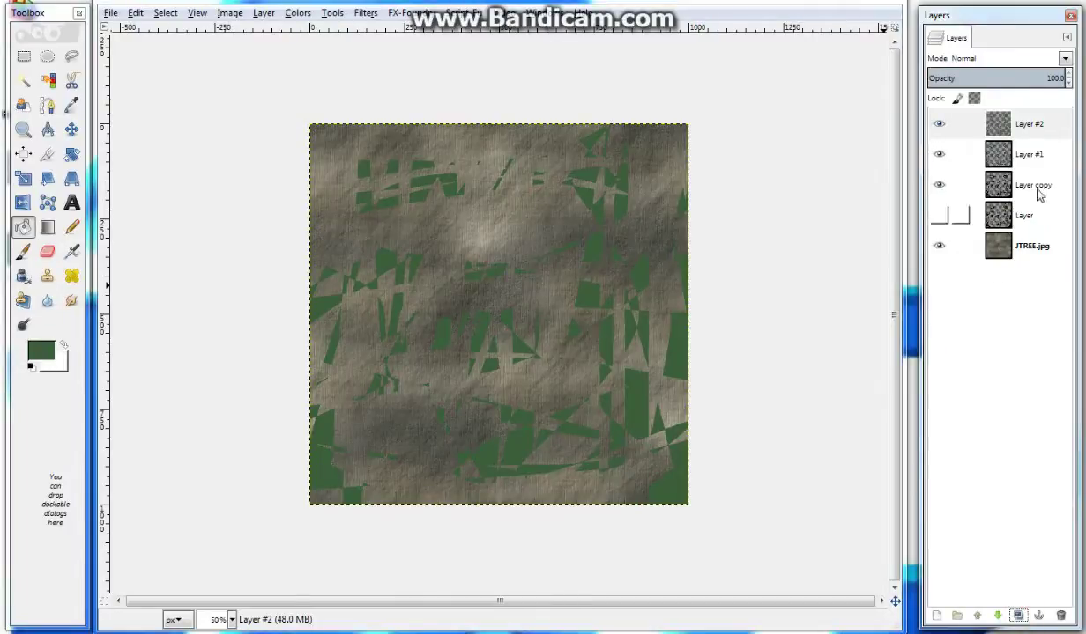
click(1000, 126)
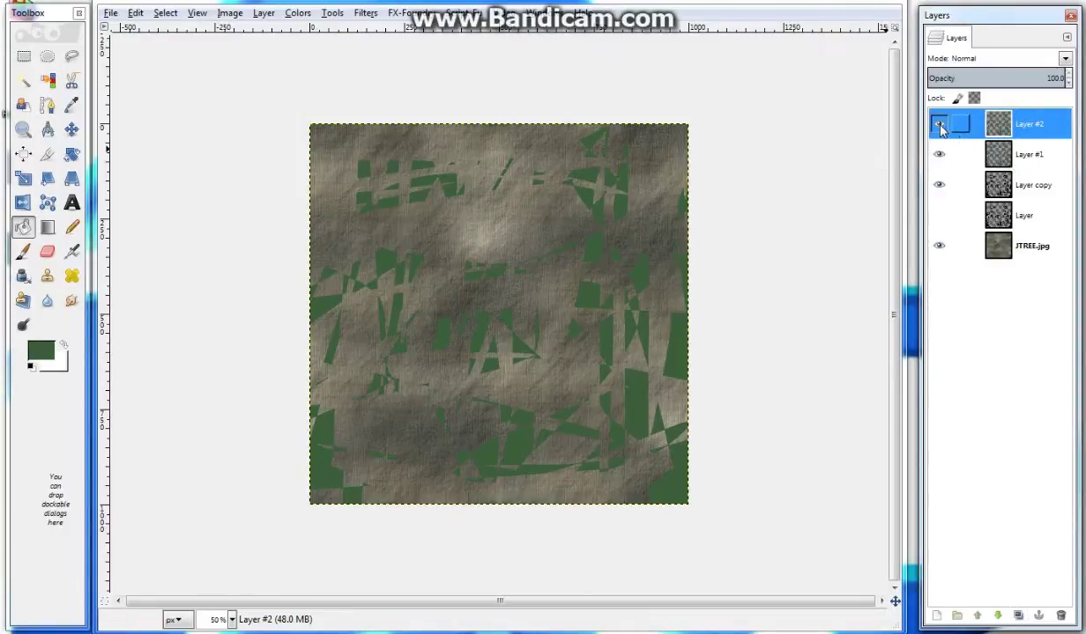
click(965, 154)
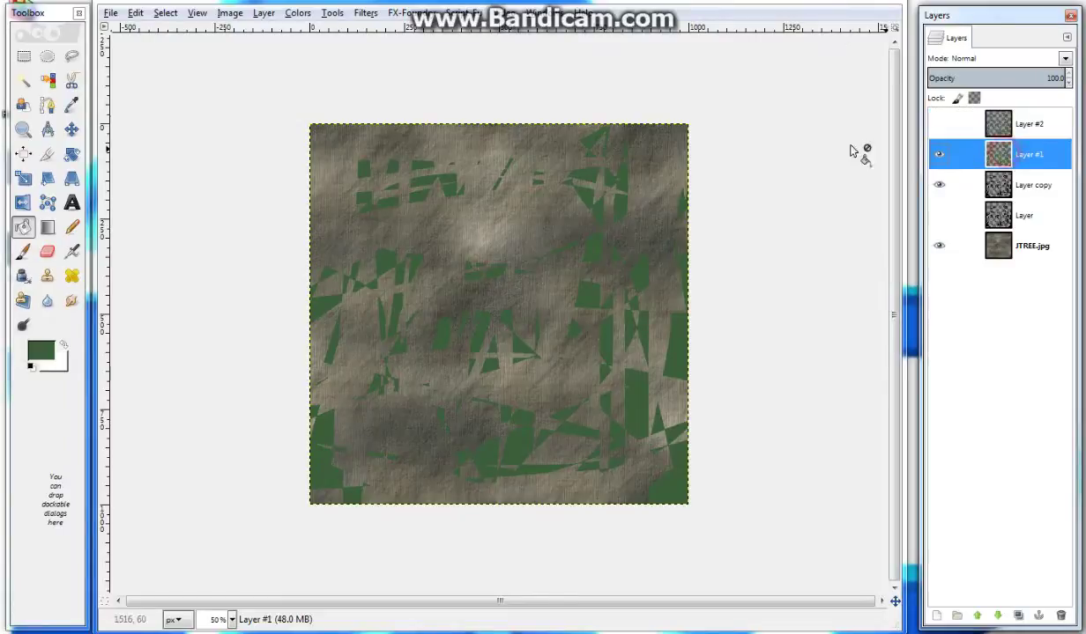
- Gaussian-blur Layer #1 at radius 55 and hide Layer copy
click(367, 13)
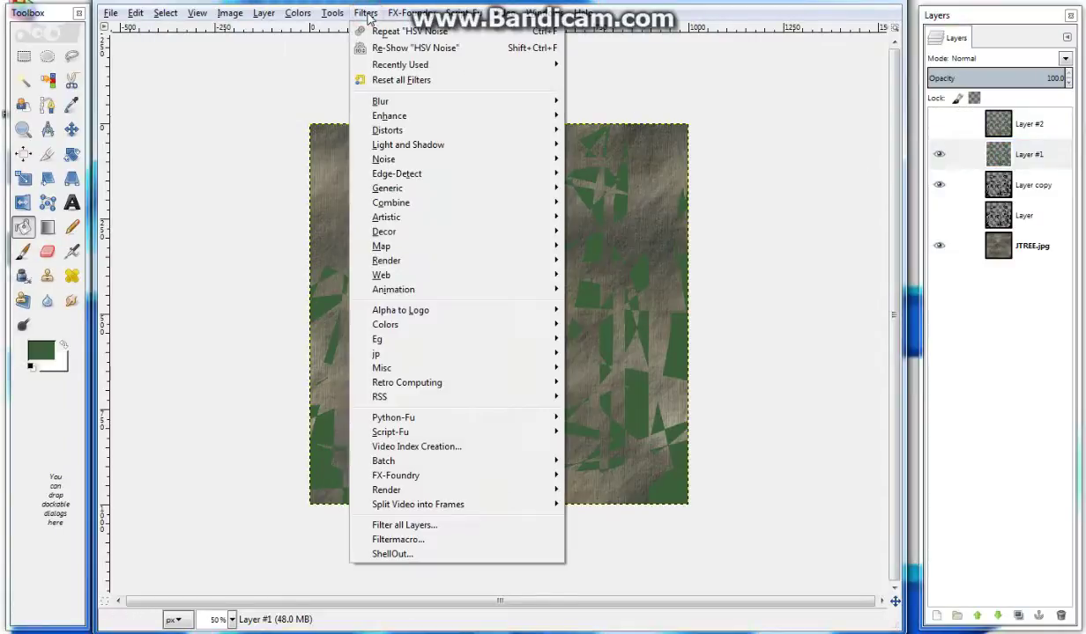
mouse_move(456, 102)
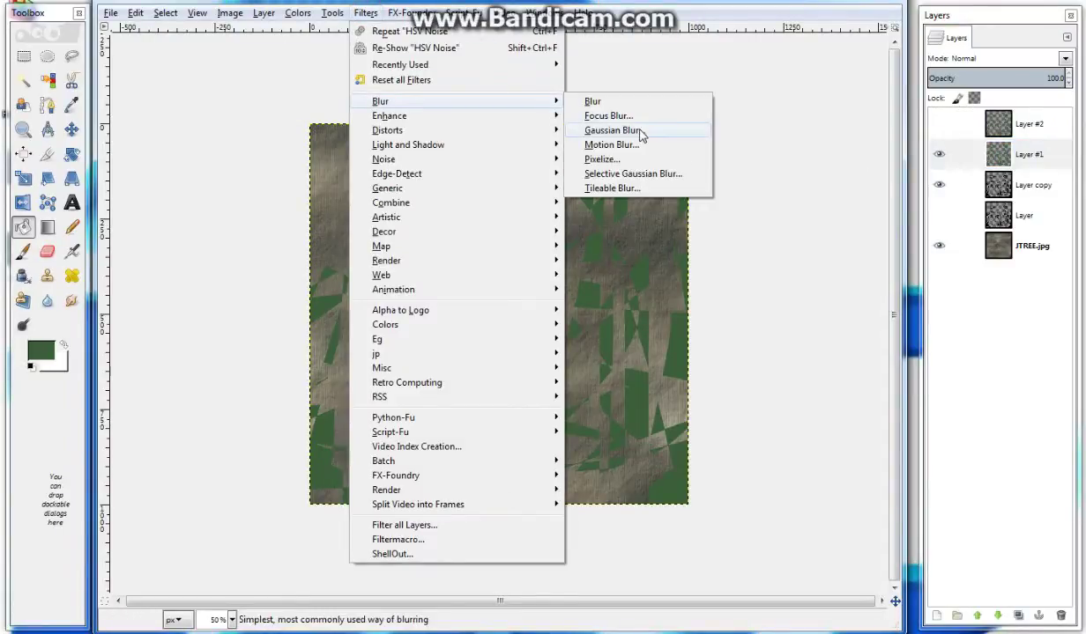
click(613, 130)
drag(527, 426, 476, 430)
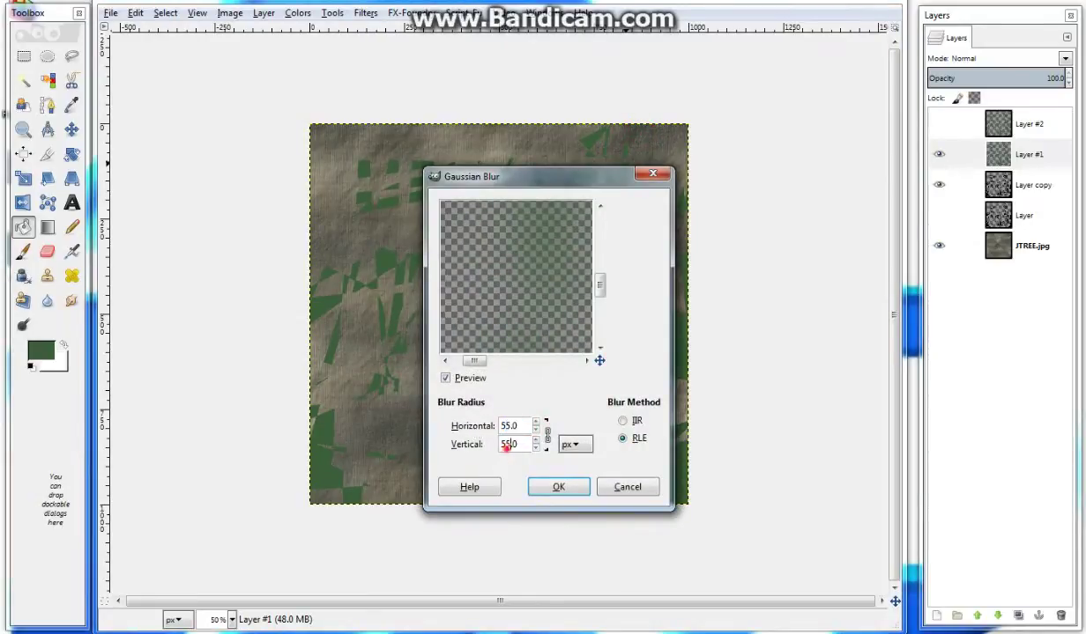
click(558, 487)
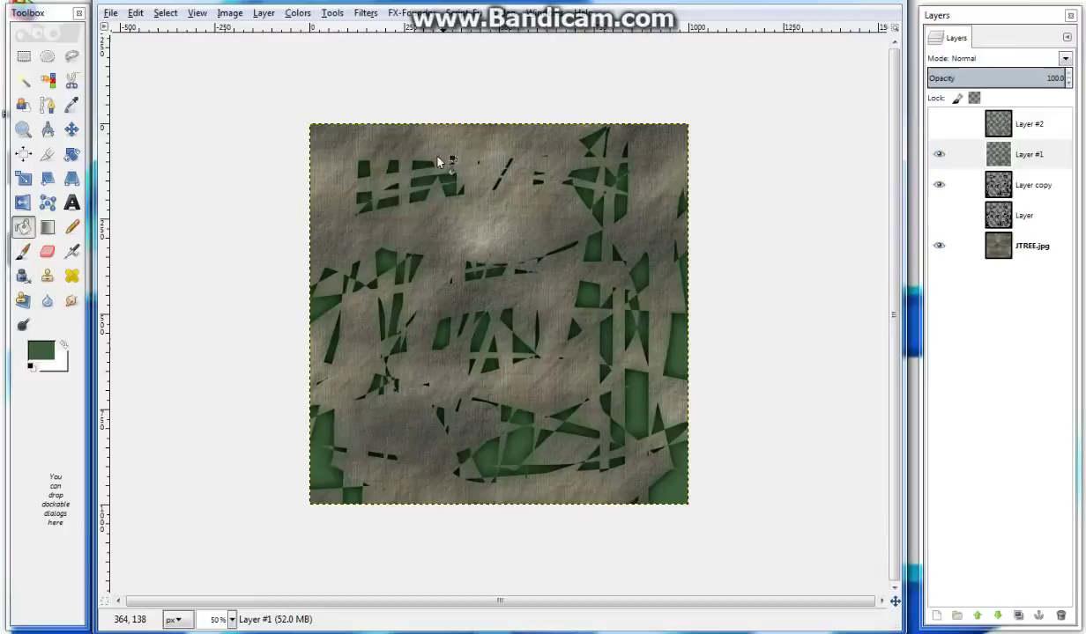
click(939, 184)
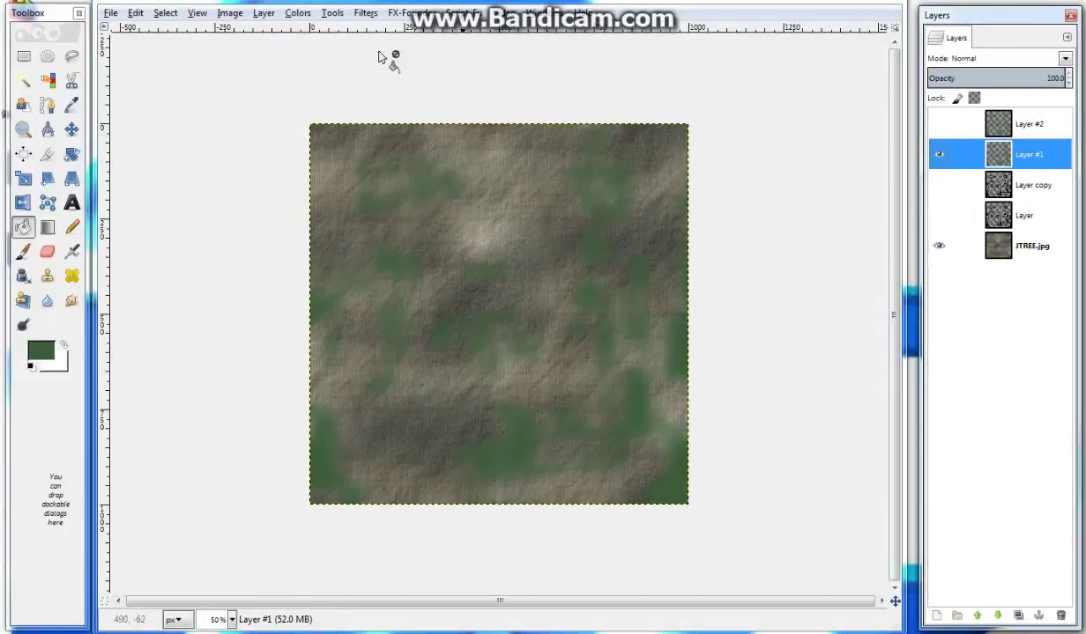
click(365, 12)
- Add HSV noise to the blurred Layer #1
click(410, 159)
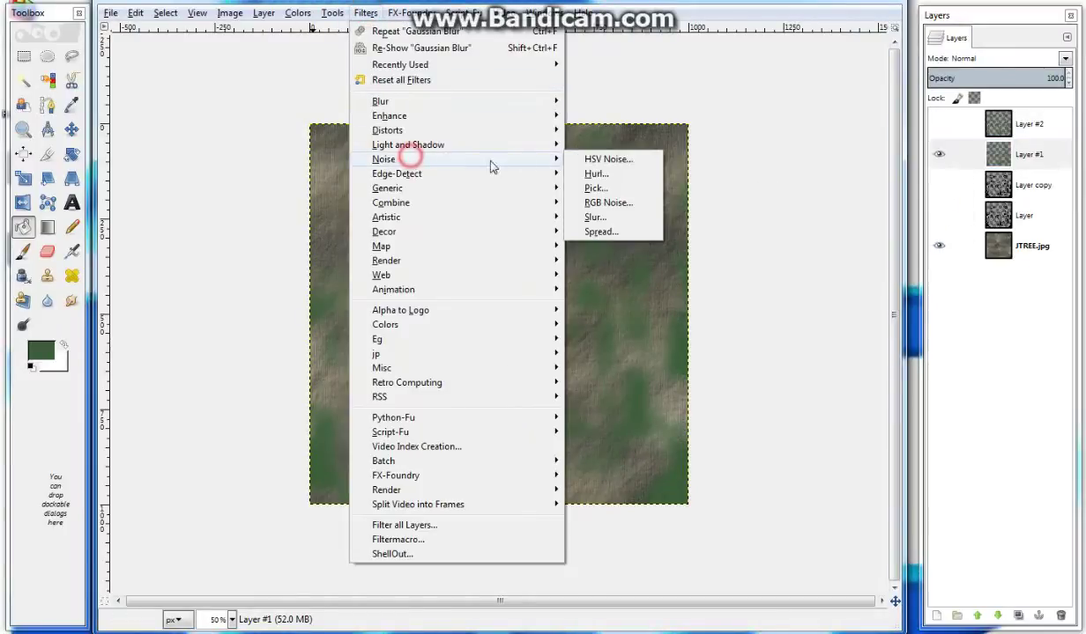
click(616, 159)
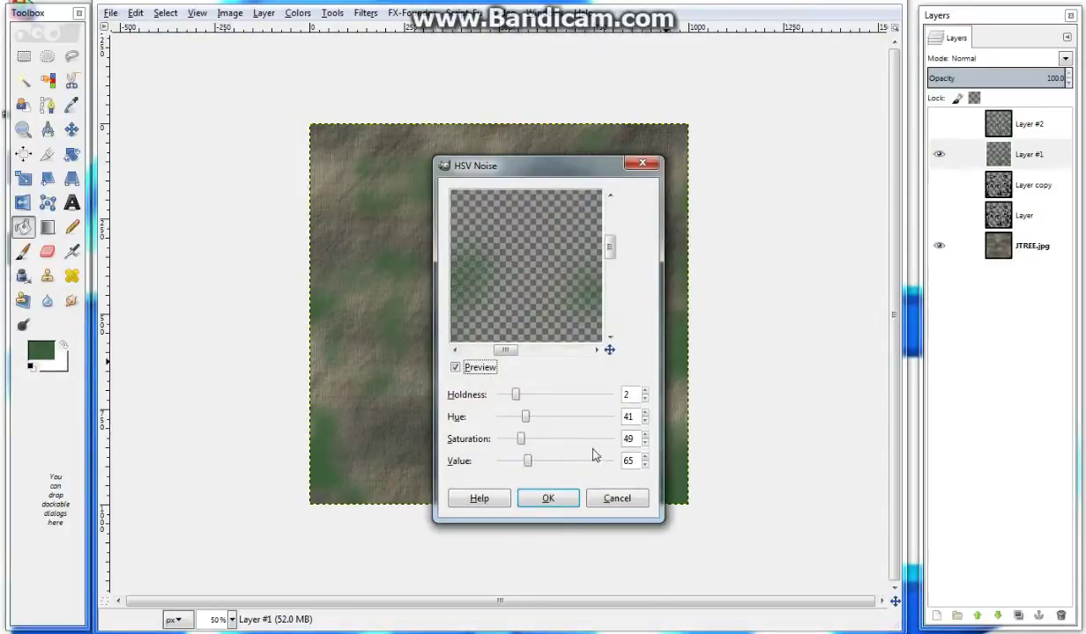
drag(503, 352, 497, 353)
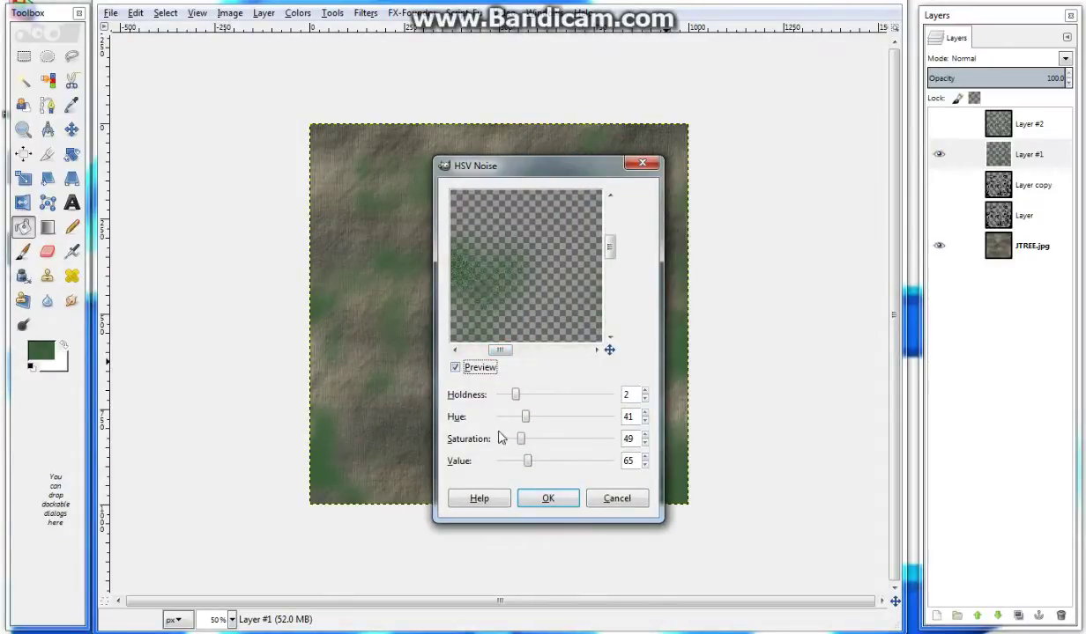
click(548, 499)
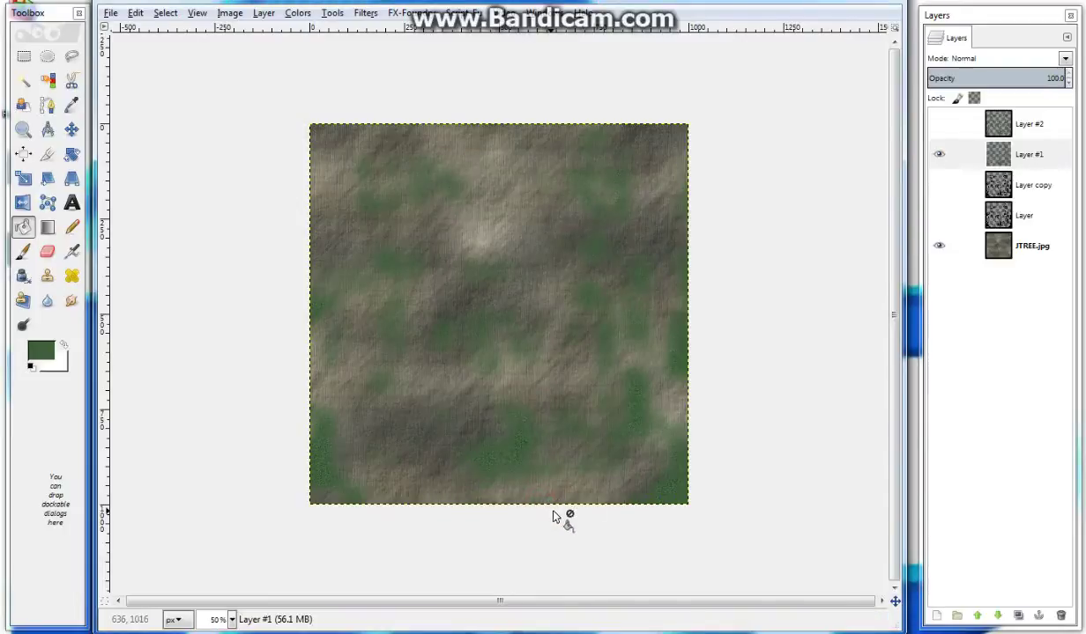
- Show Layer #2, Gaussian-blur it at horizontal radius 100, and add HSV noise
click(938, 154)
click(938, 125)
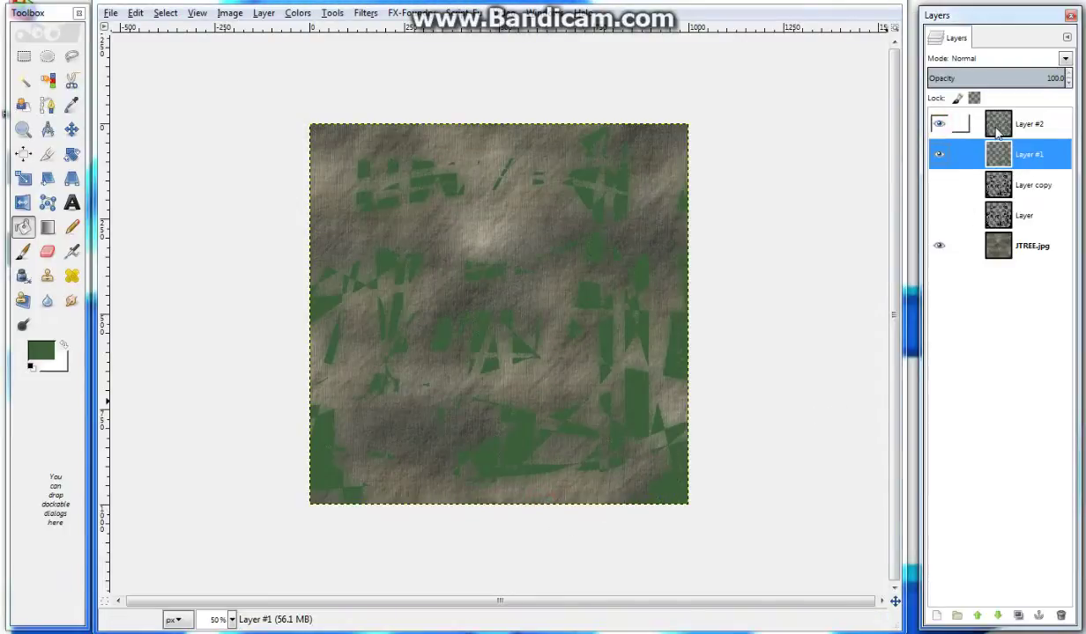
click(996, 130)
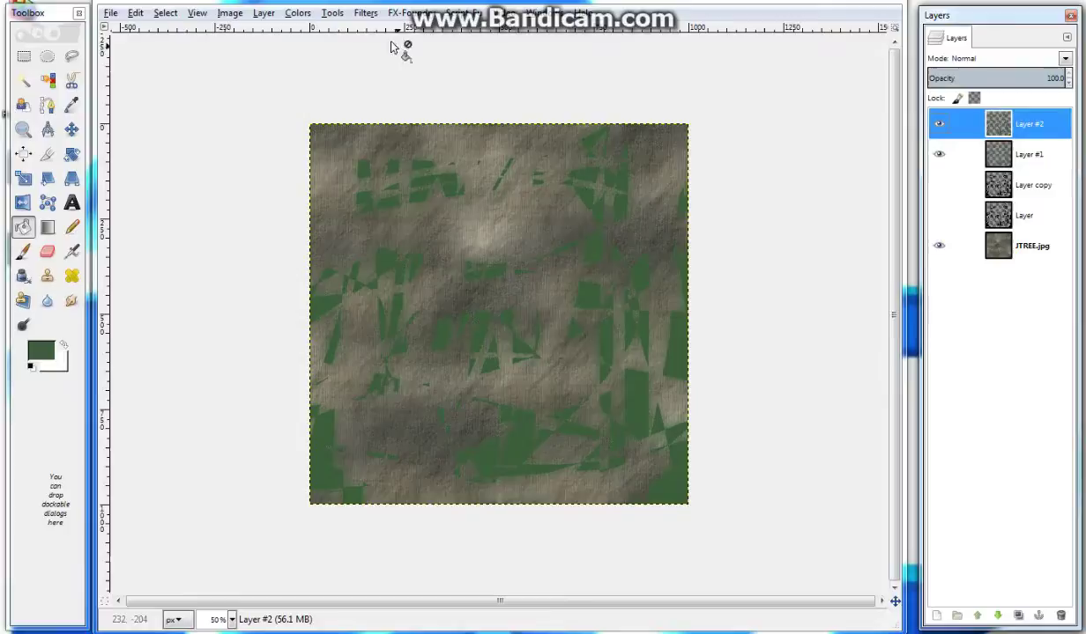
click(365, 12)
mouse_move(379, 102)
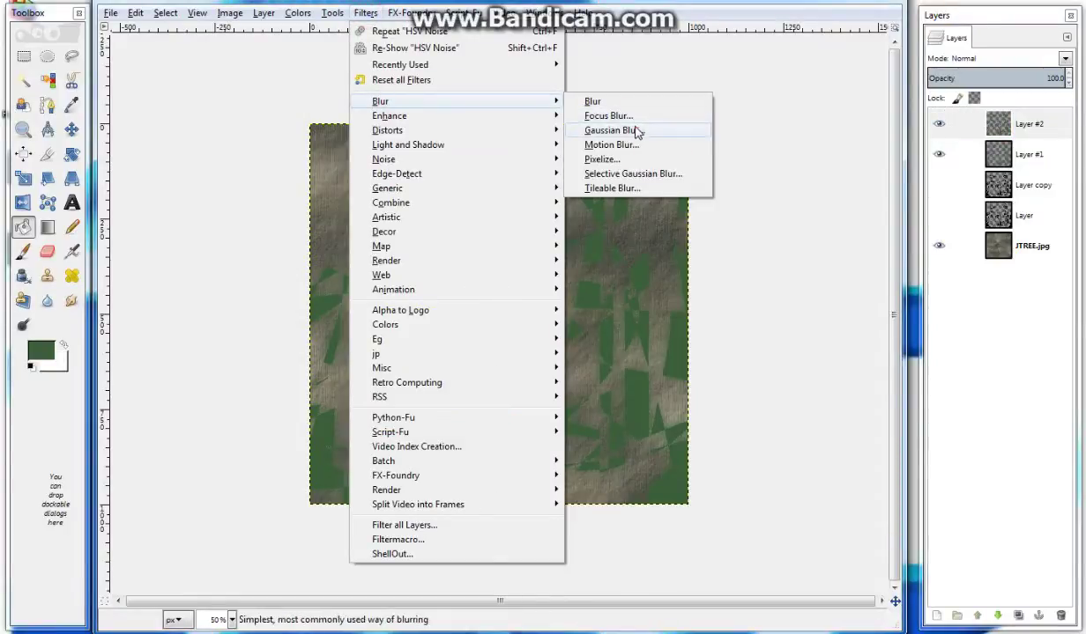
click(638, 136)
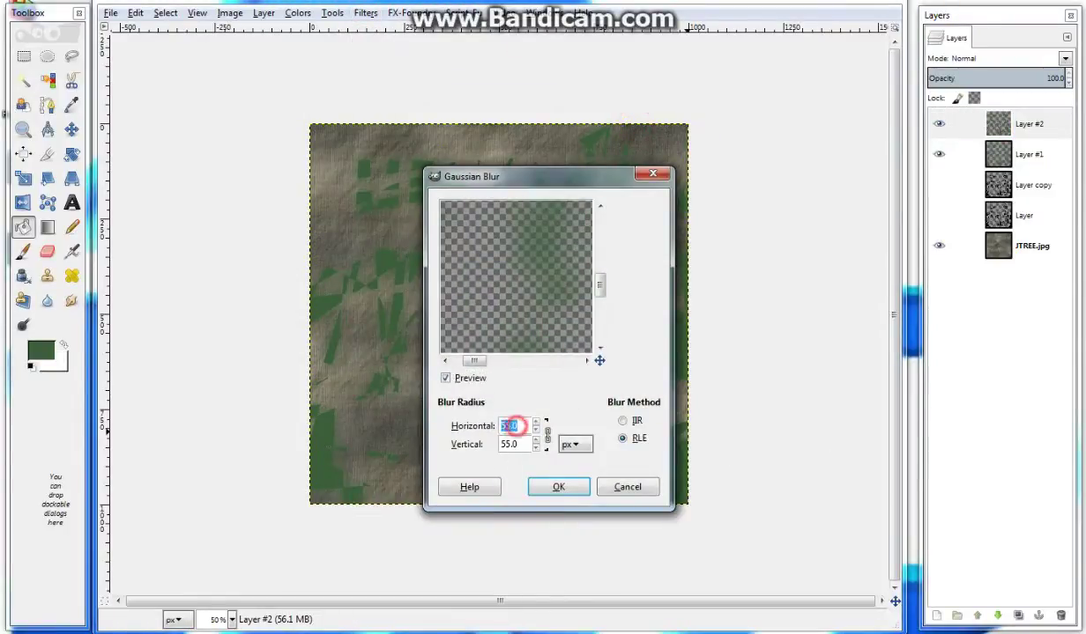
drag(517, 426, 500, 428)
text(100)
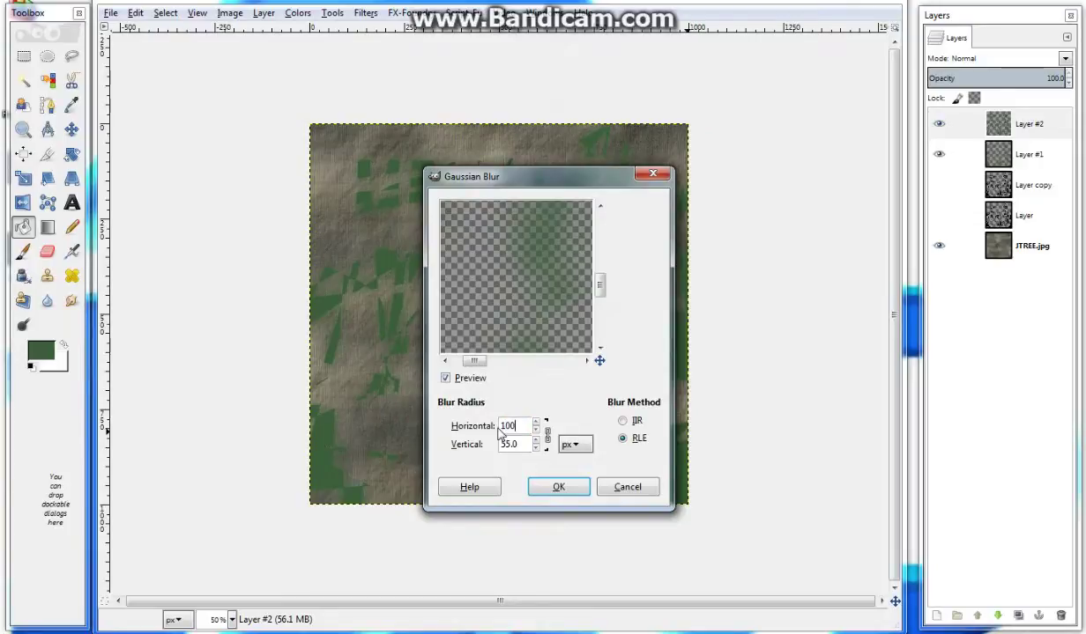
click(556, 489)
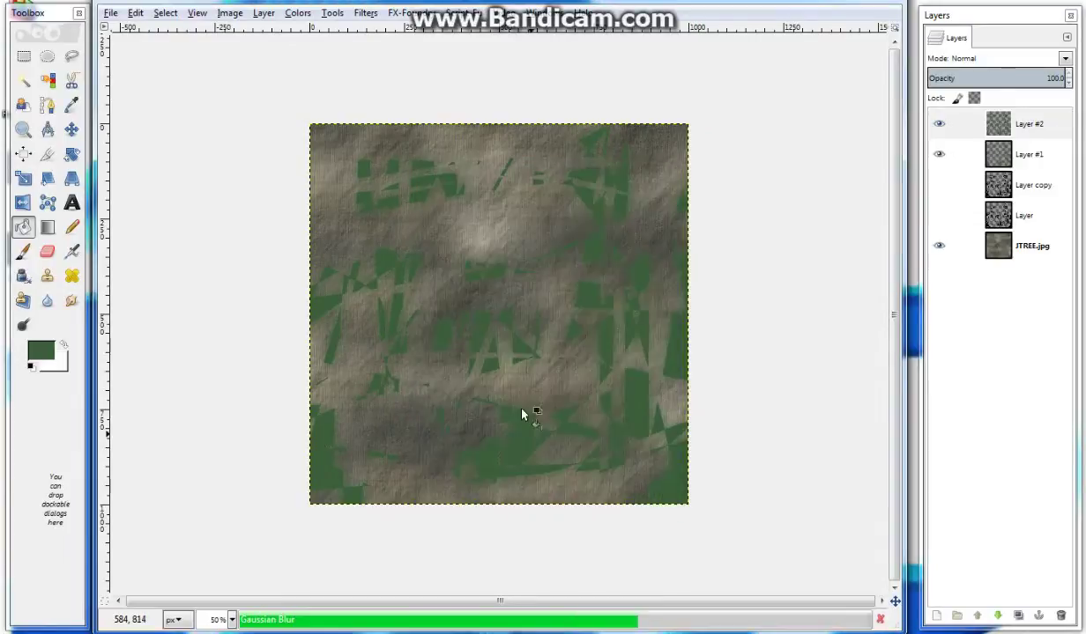
click(370, 11)
mouse_move(383, 159)
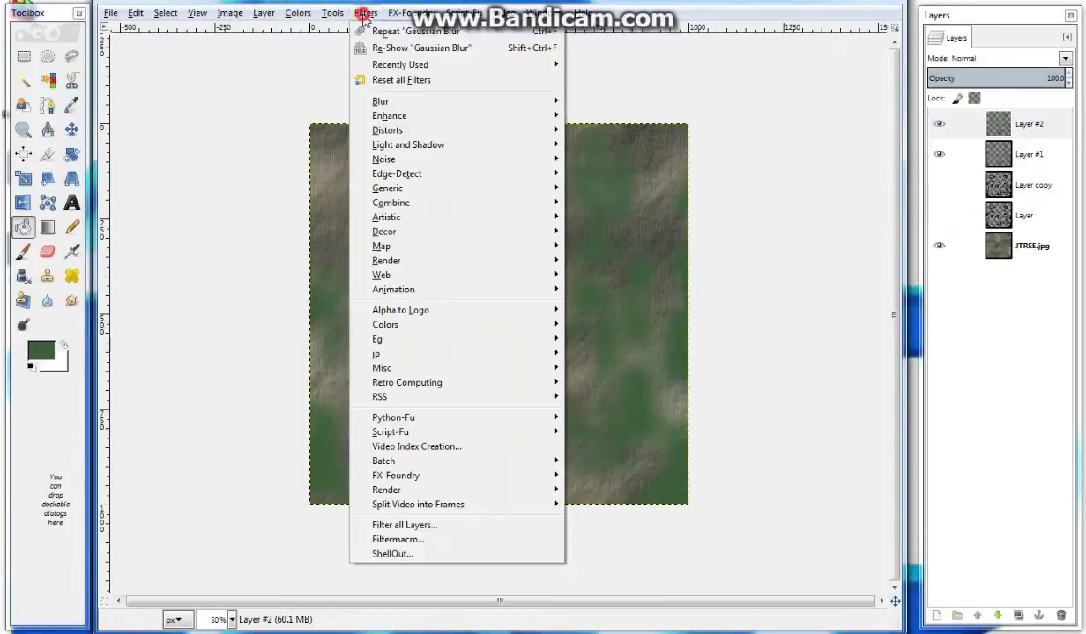
click(604, 159)
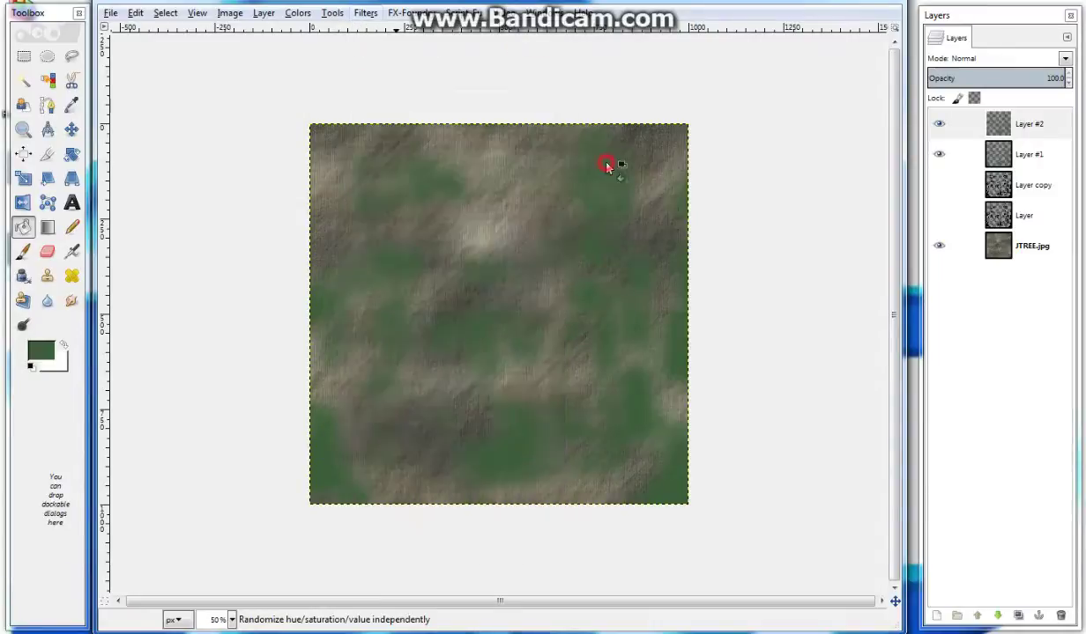
click(549, 500)
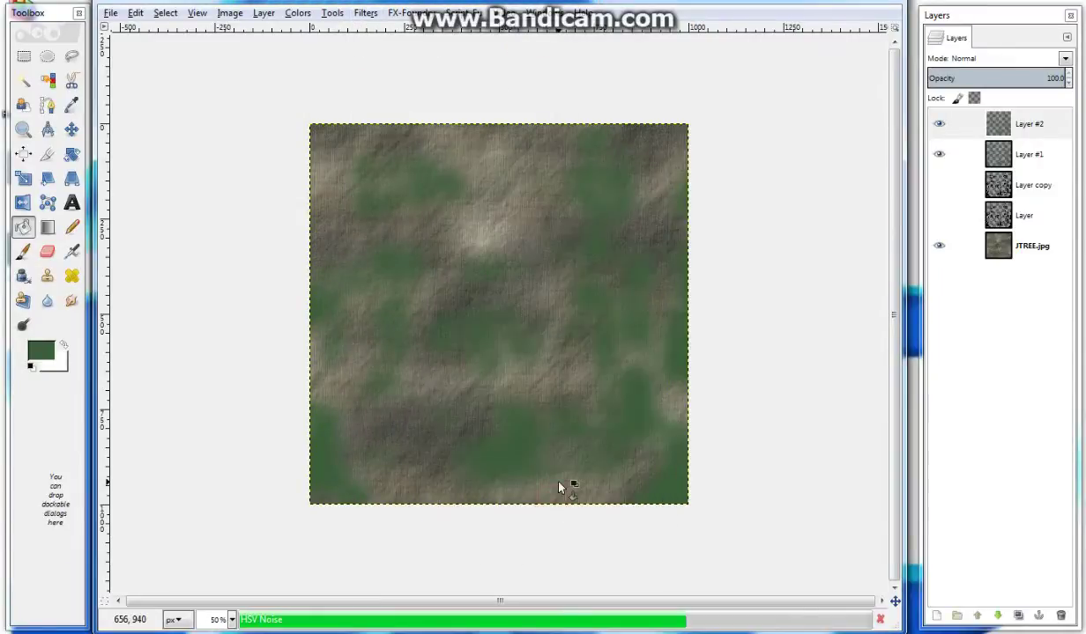
- Add Layers #3 and #4 and fill Layer #3 with a lighter green
click(936, 616)
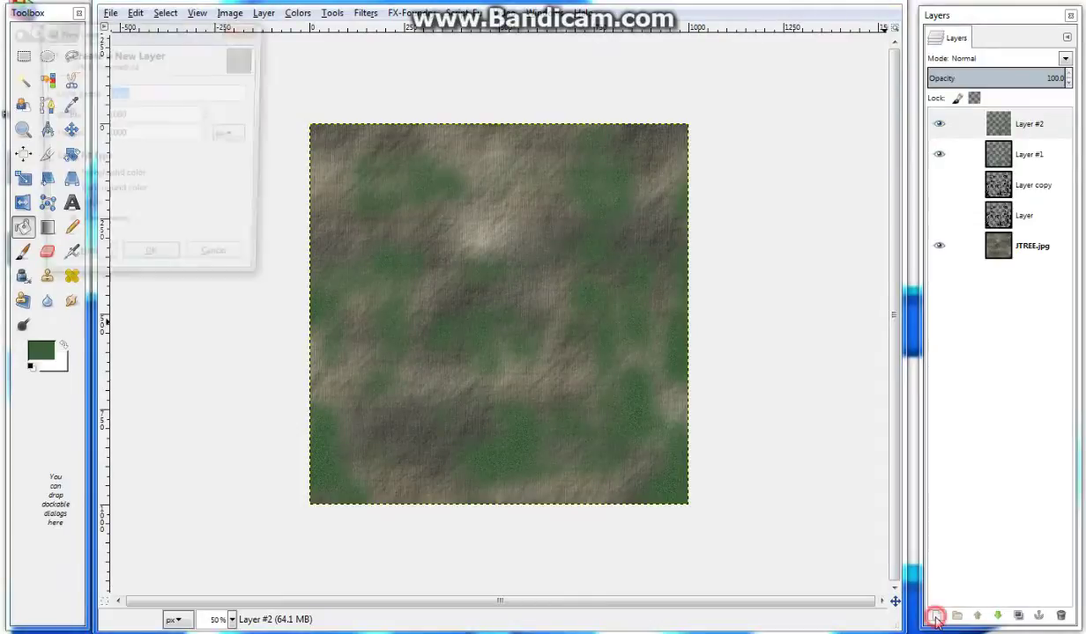
click(146, 269)
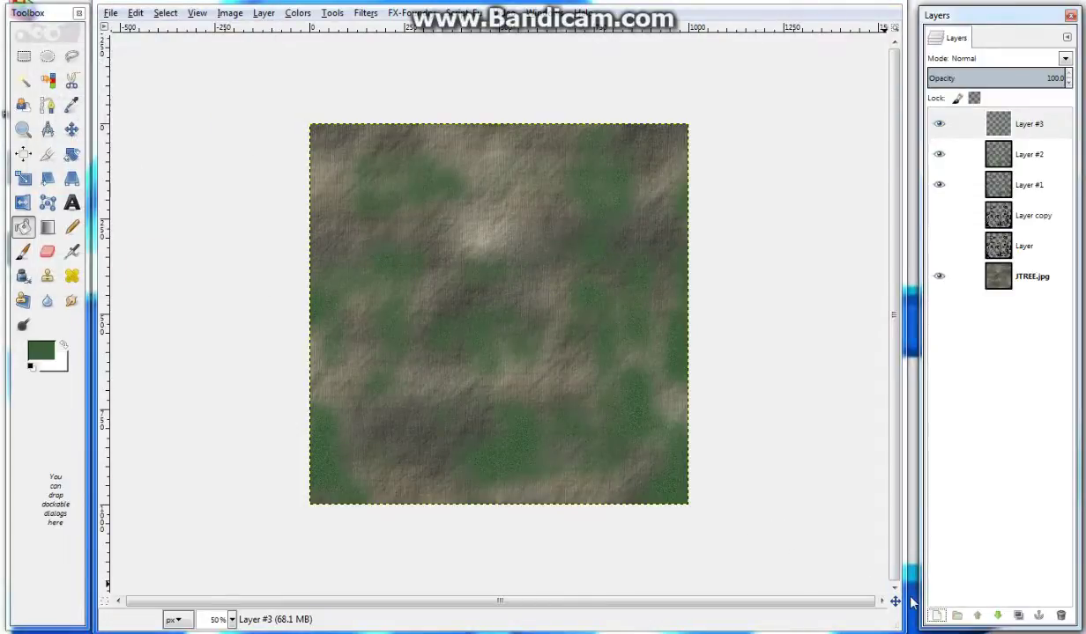
click(936, 616)
click(172, 282)
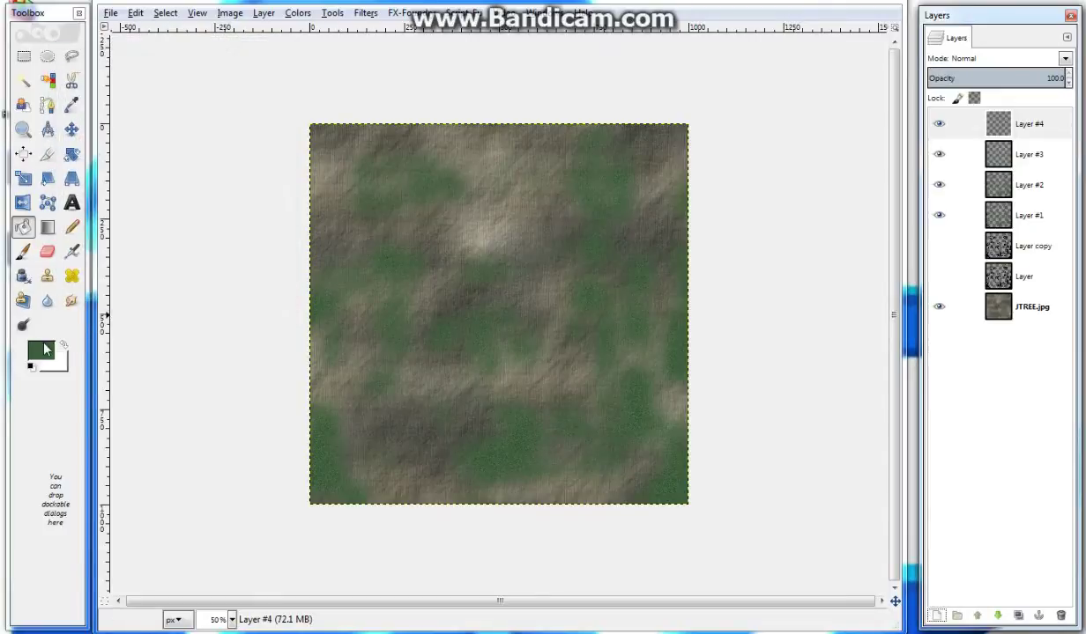
click(963, 154)
click(41, 350)
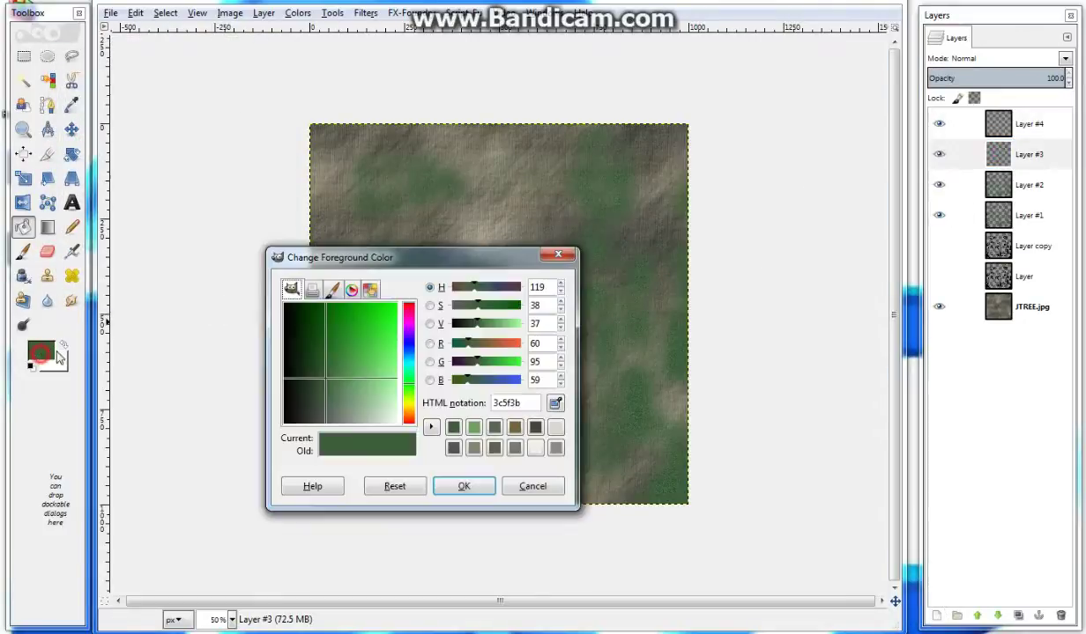
click(474, 427)
click(463, 486)
click(567, 287)
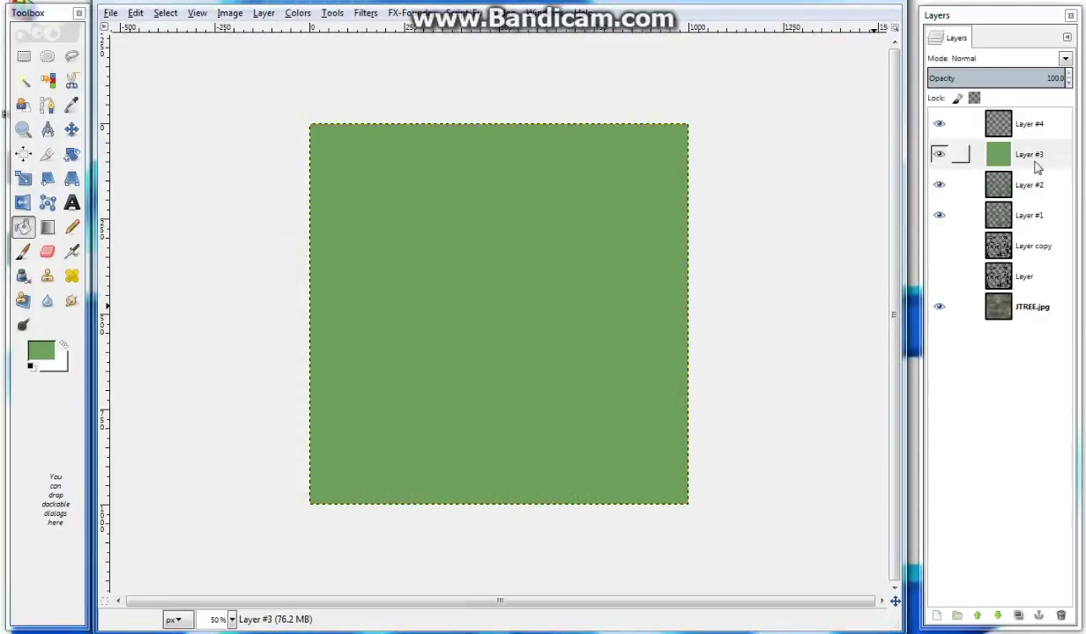
- Fill Layer #4 with a darker green
click(1001, 123)
click(40, 351)
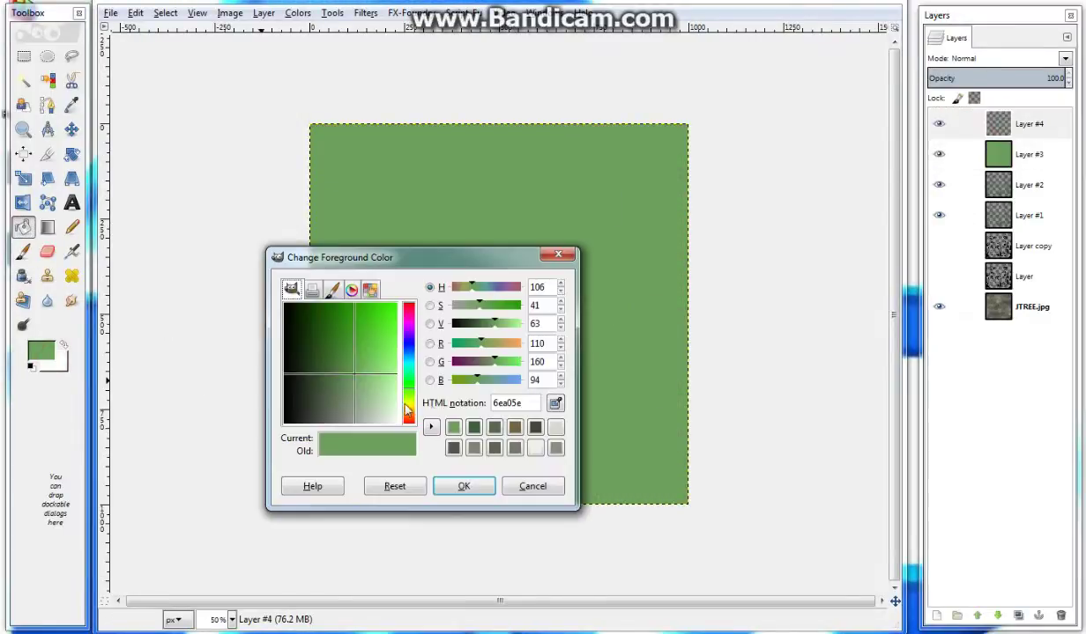
click(494, 428)
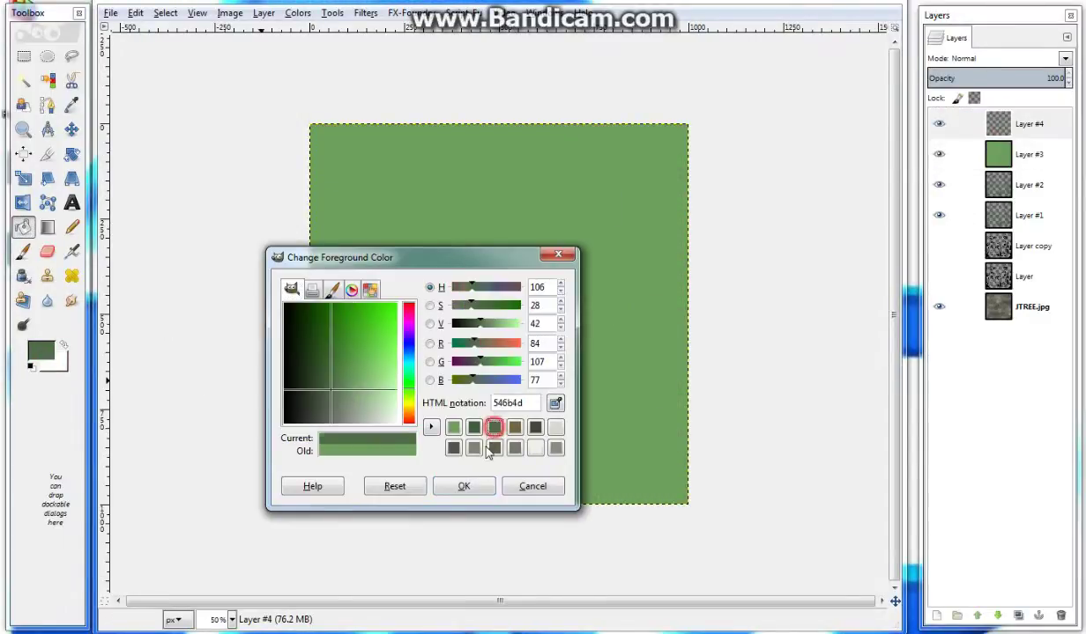
click(463, 486)
click(529, 383)
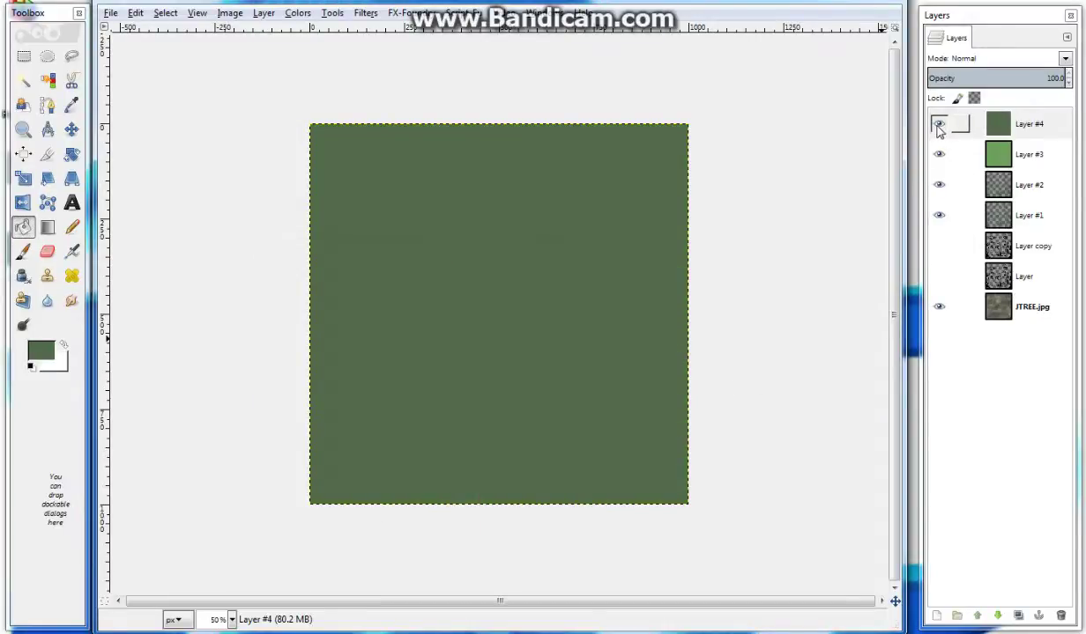
- Hide Layers #2, #1 and #4 and select Layer #3
click(938, 185)
click(939, 215)
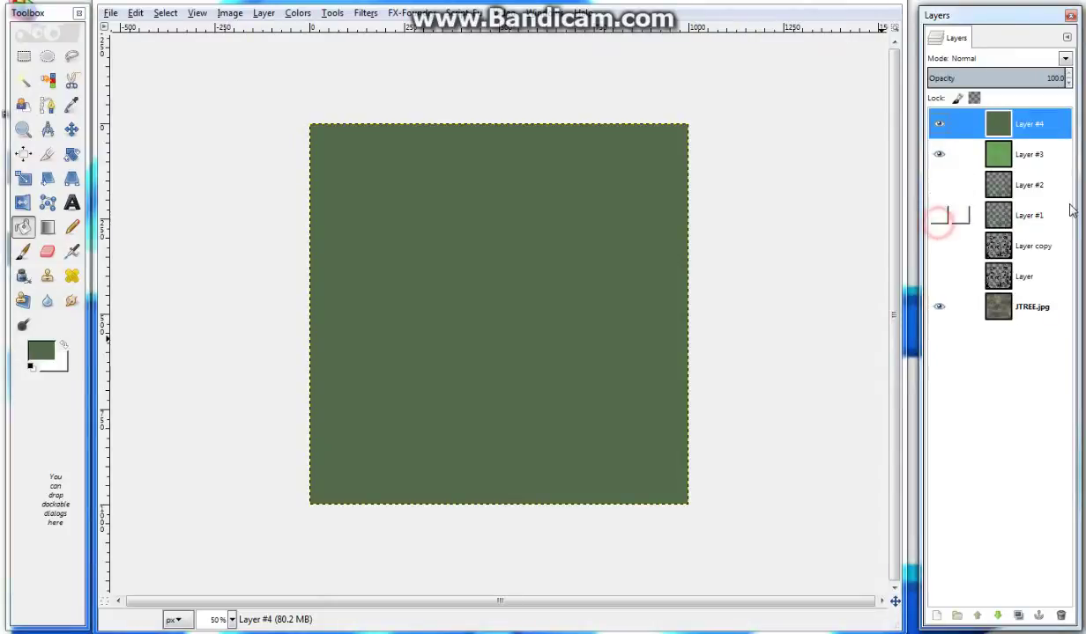
click(942, 126)
click(1003, 159)
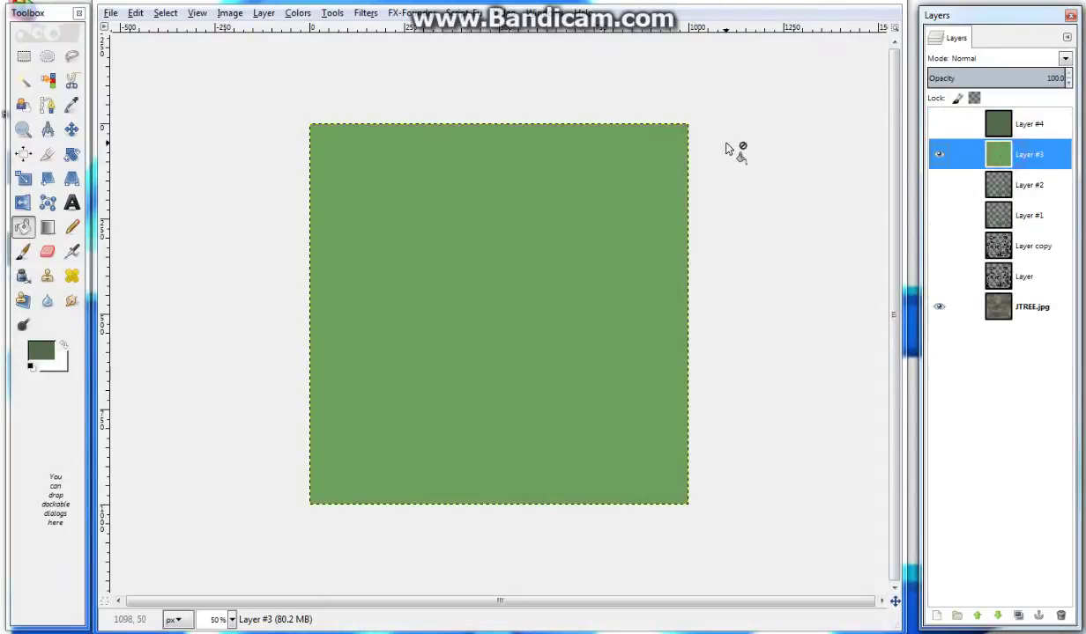
- Delete a scribbled freehand selection from Layer #3's green fill
click(72, 56)
mouse_move(540, 68)
mouse_down()
mouse_move(394, 416)
mouse_move(634, 511)
mouse_move(599, 253)
mouse_move(545, 201)
mouse_move(219, 234)
mouse_move(654, 521)
mouse_move(565, 233)
mouse_move(170, 318)
mouse_move(316, 317)
mouse_up()
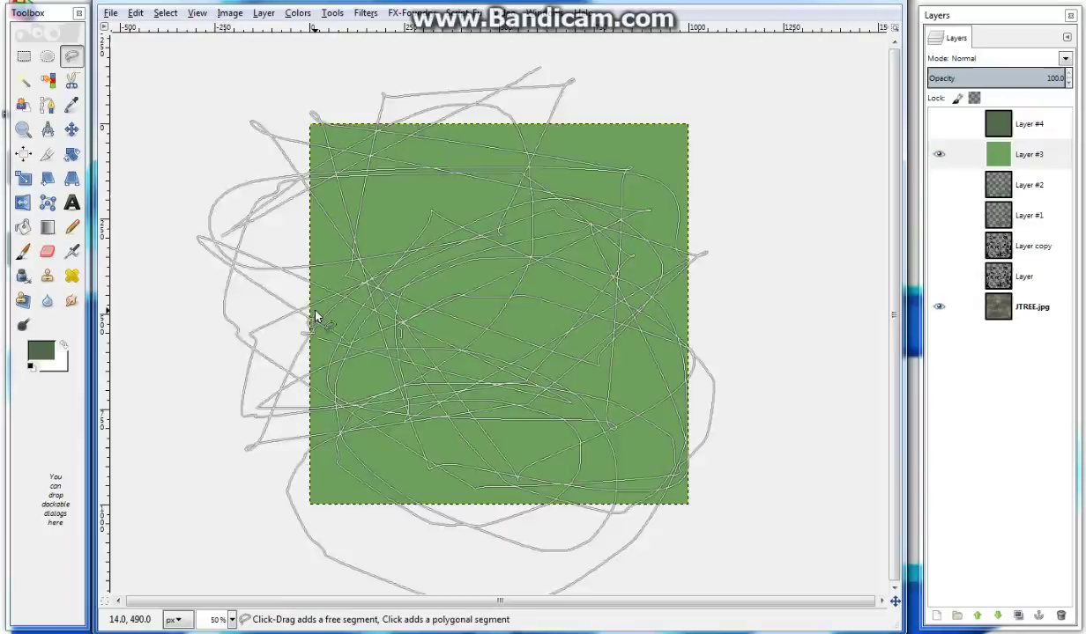
key(Return)
key(Delete)
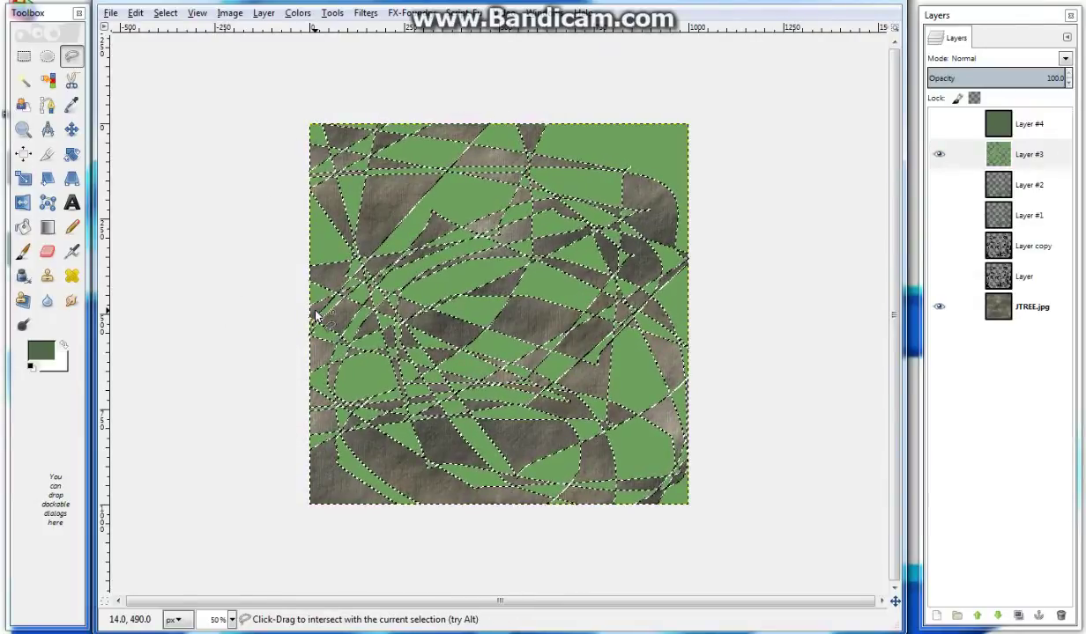
key(shift+ctrl+a)
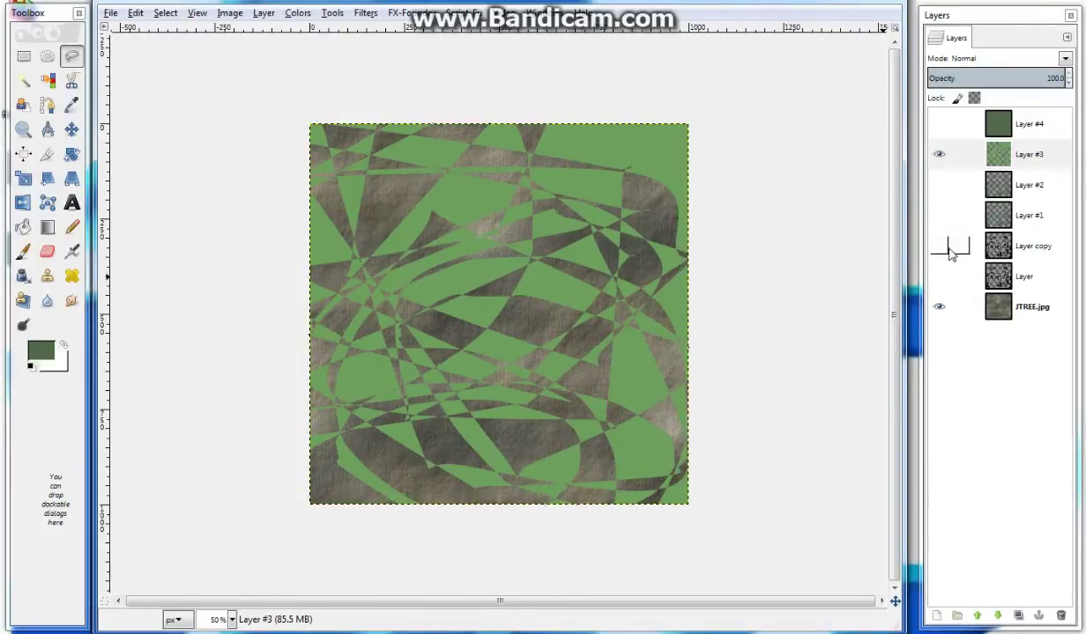
- Clear Layer #3 where Layer copy's colour is selected, then show and select Layer #4
click(938, 245)
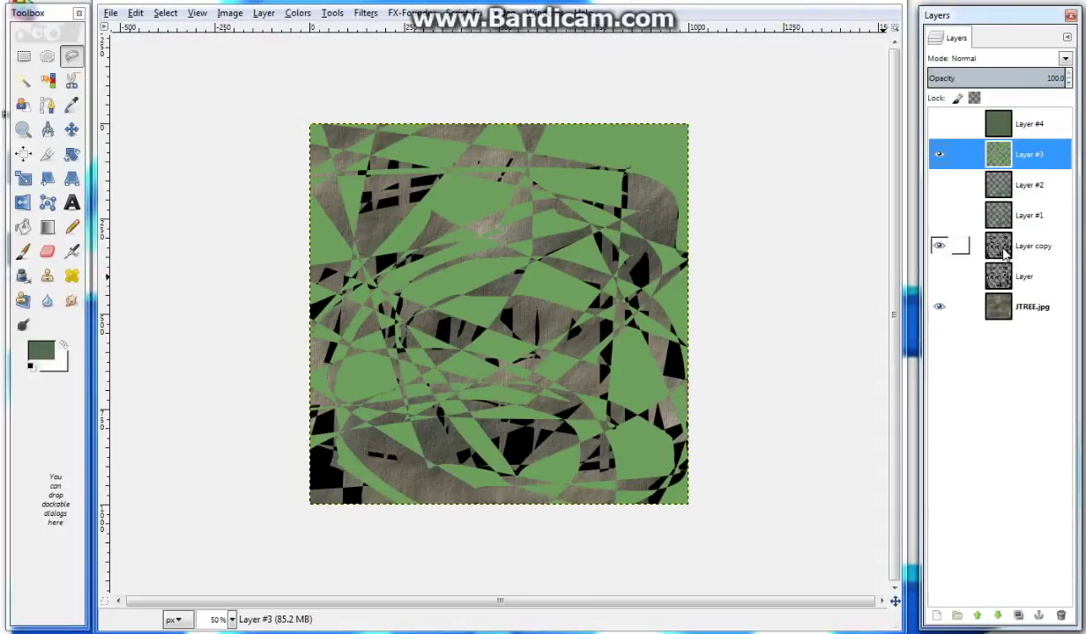
click(1003, 251)
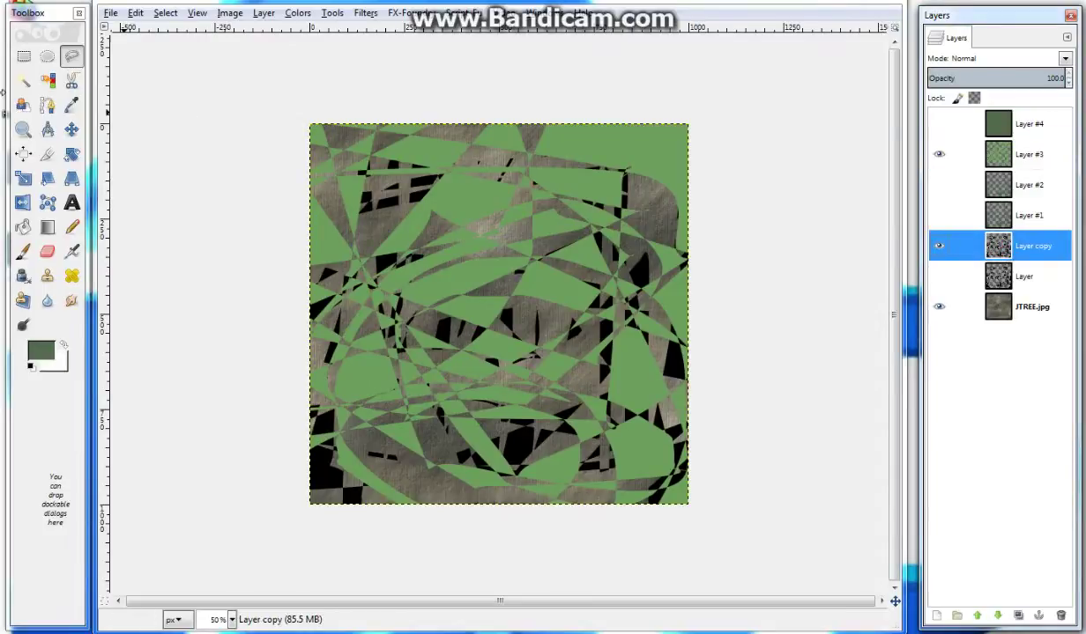
click(48, 80)
click(381, 233)
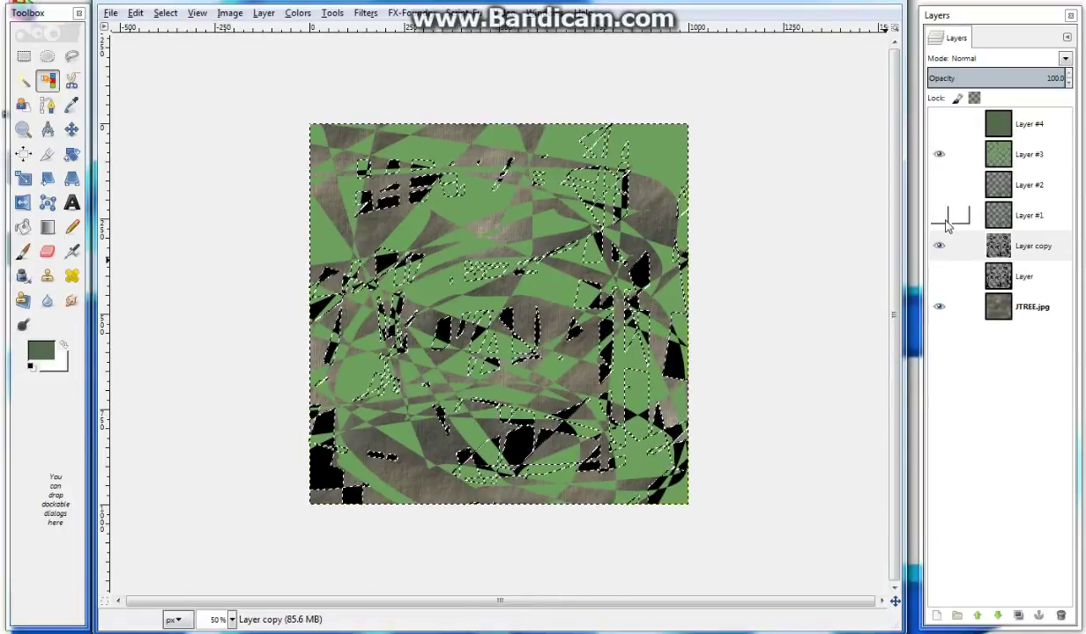
click(969, 156)
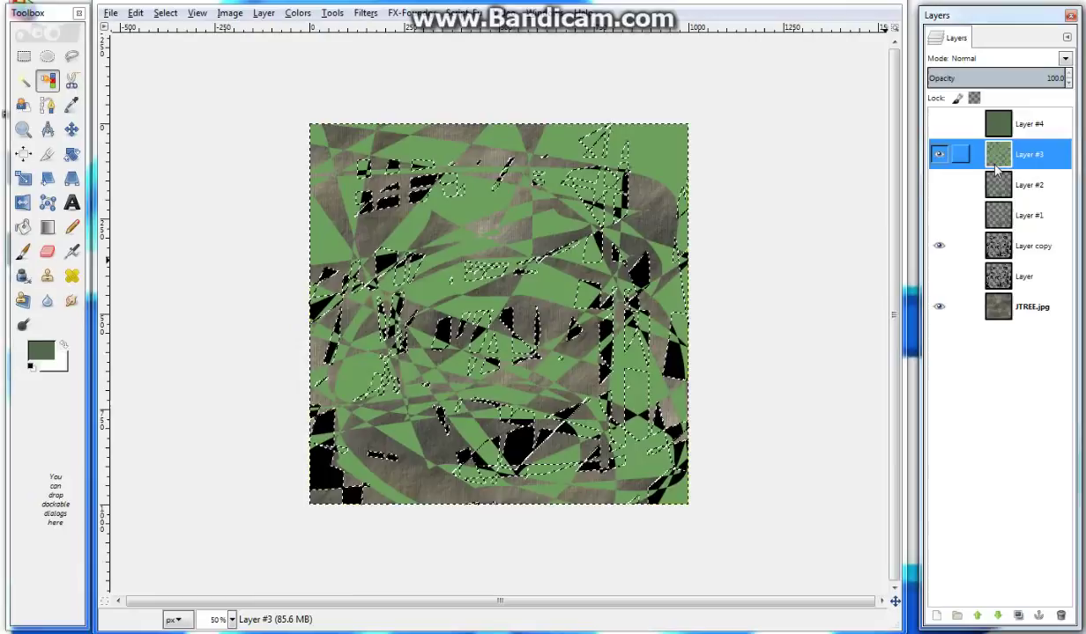
key(Delete)
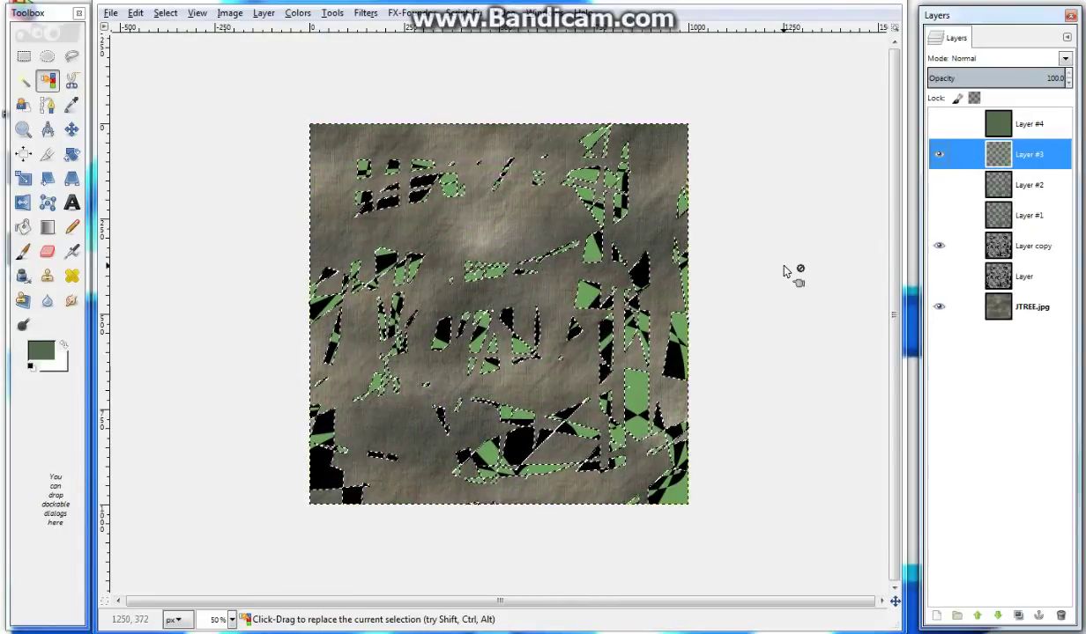
key(ctrl+shift+a)
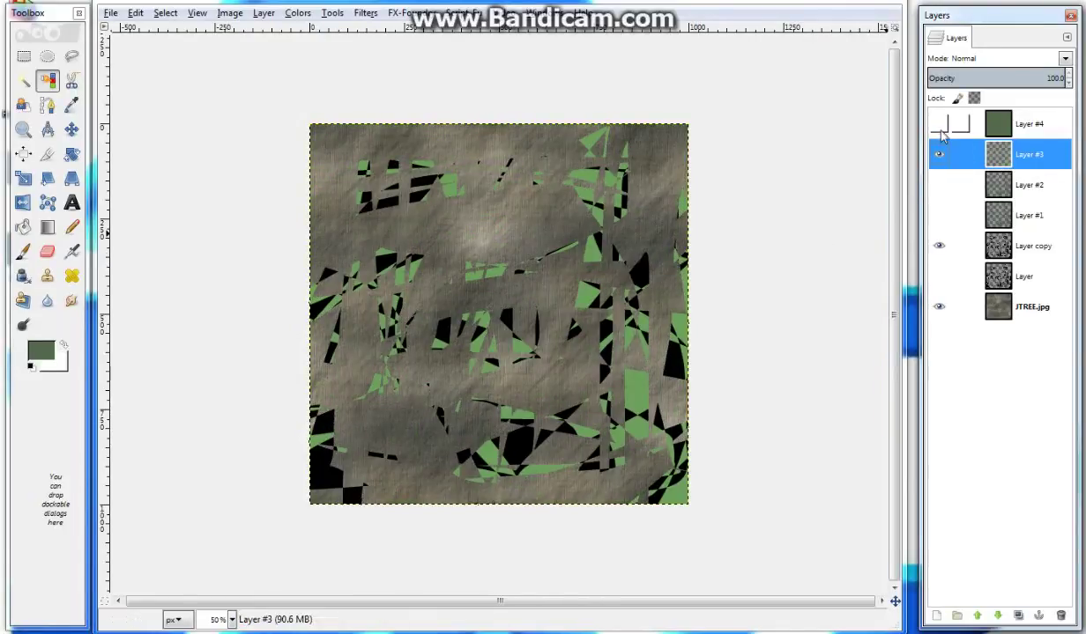
click(939, 125)
click(997, 131)
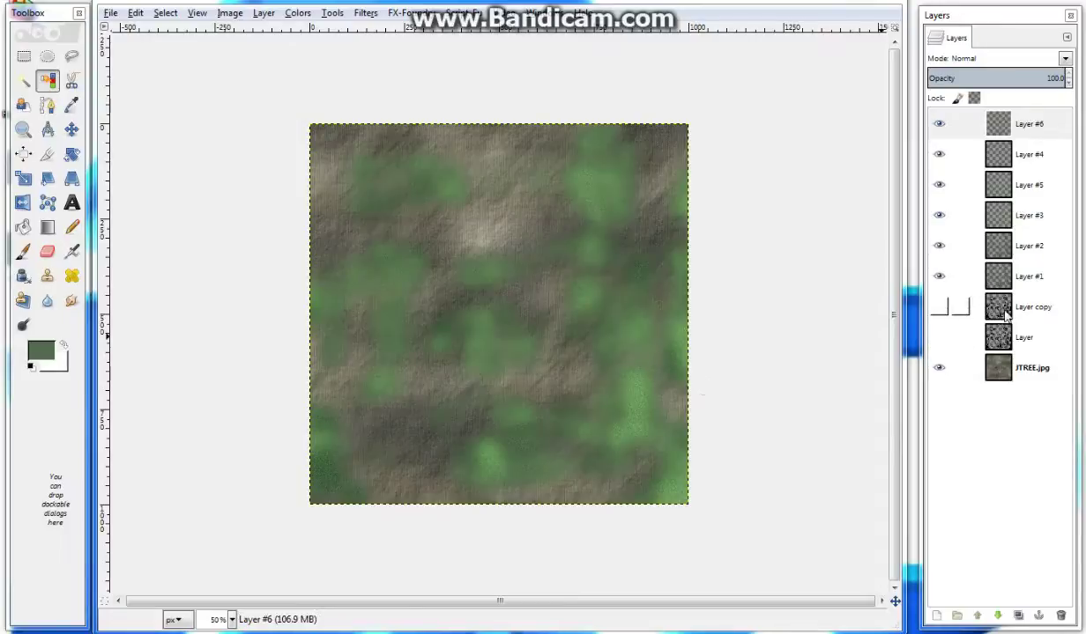
- Show Layer copy and Layer, and Gaussian-blur Layer copy at radius 55
click(938, 307)
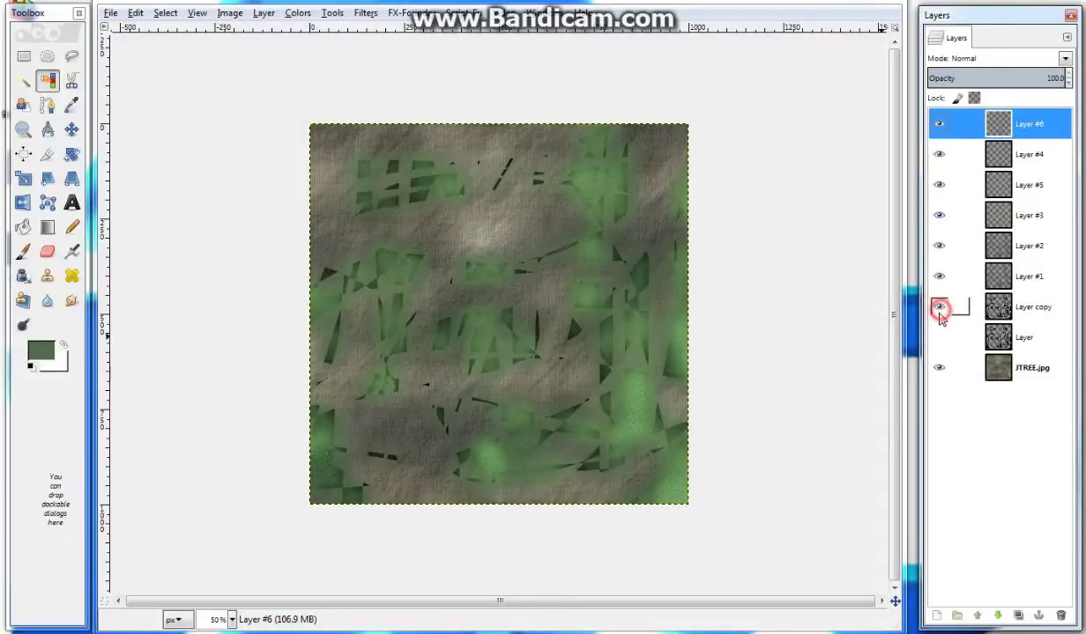
click(939, 337)
click(998, 307)
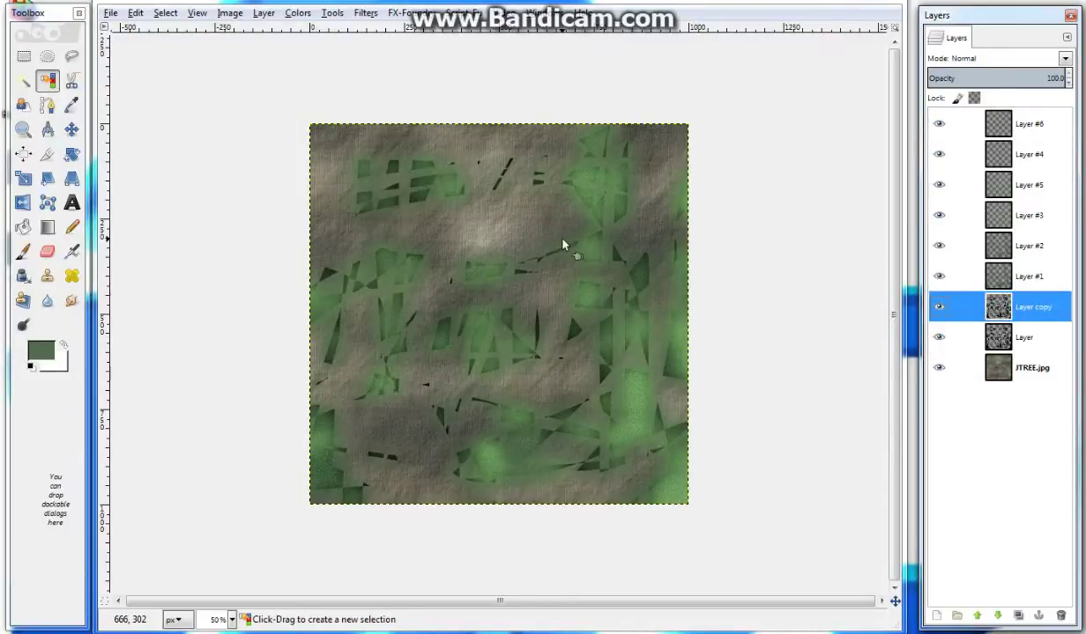
click(366, 14)
click(403, 104)
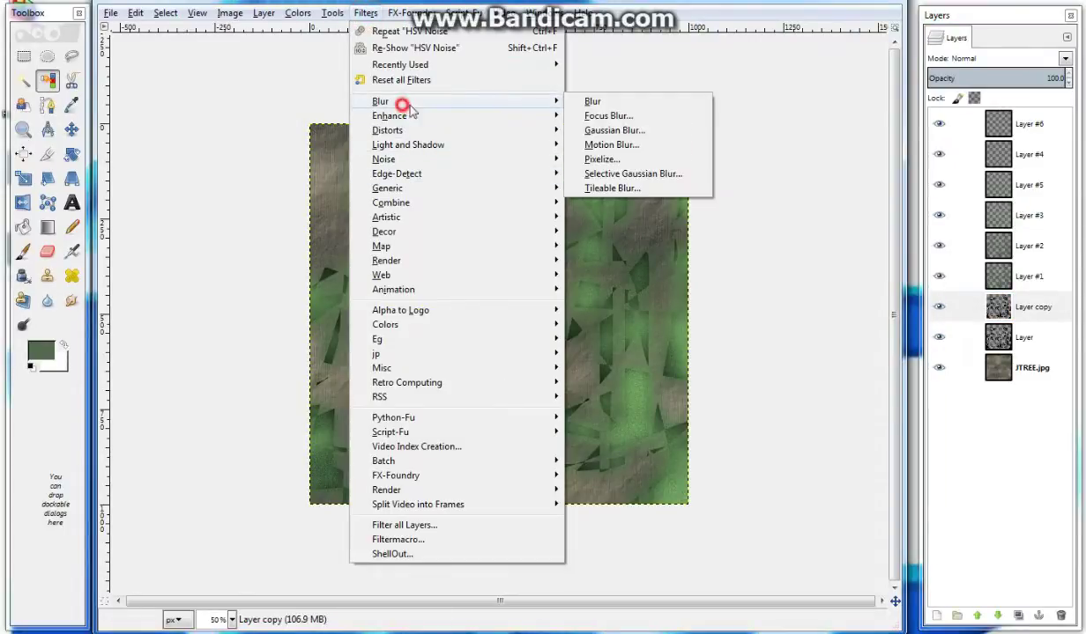
click(614, 130)
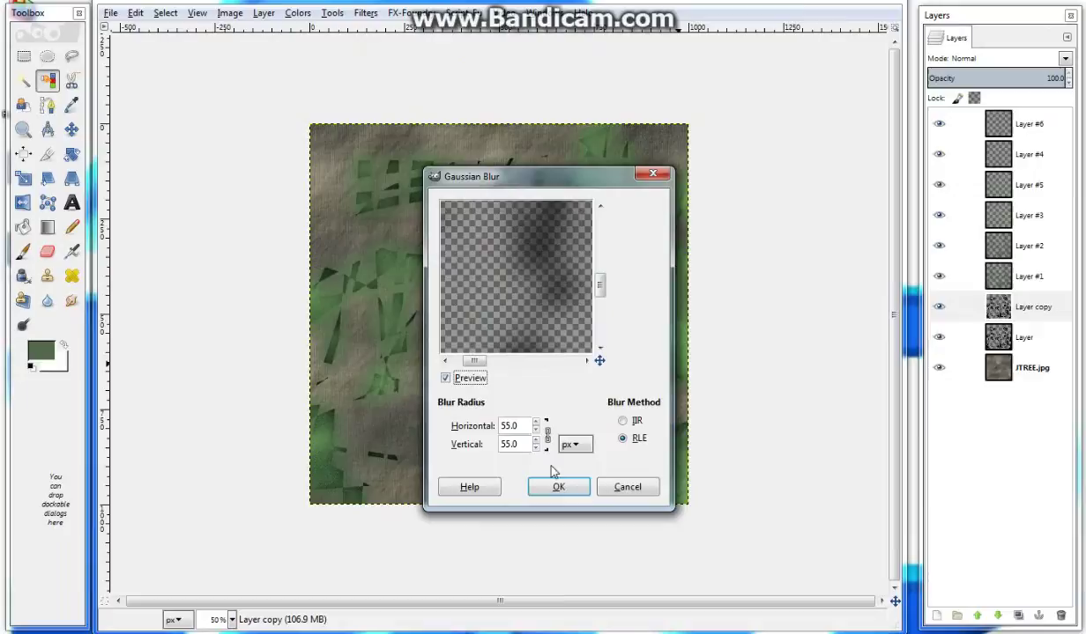
click(556, 487)
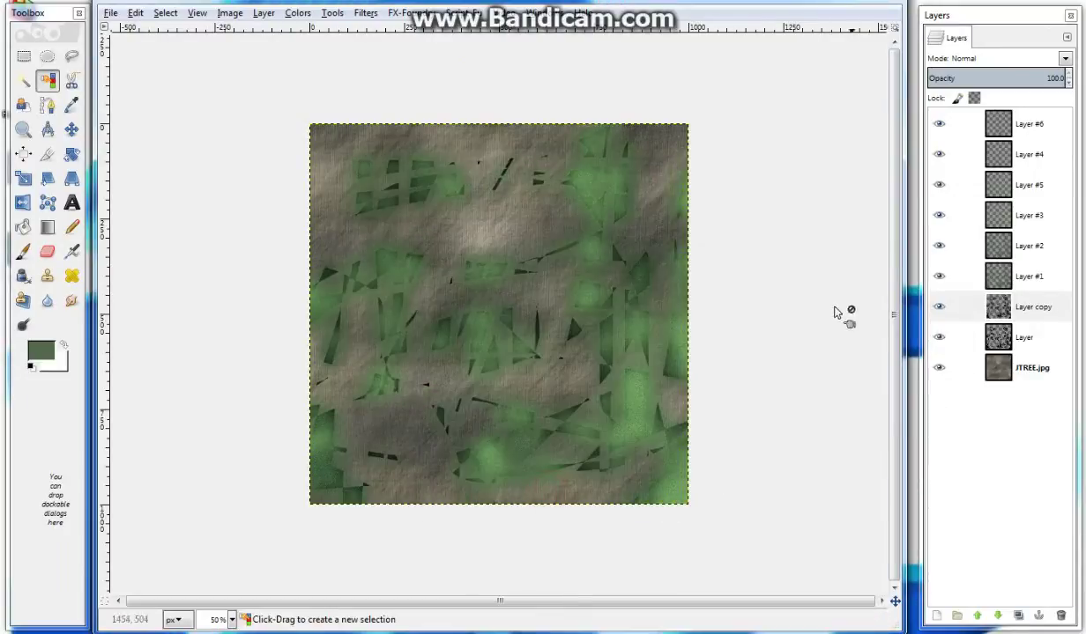
- Gaussian-blur the Layer layer at radius 55
click(956, 337)
click(366, 14)
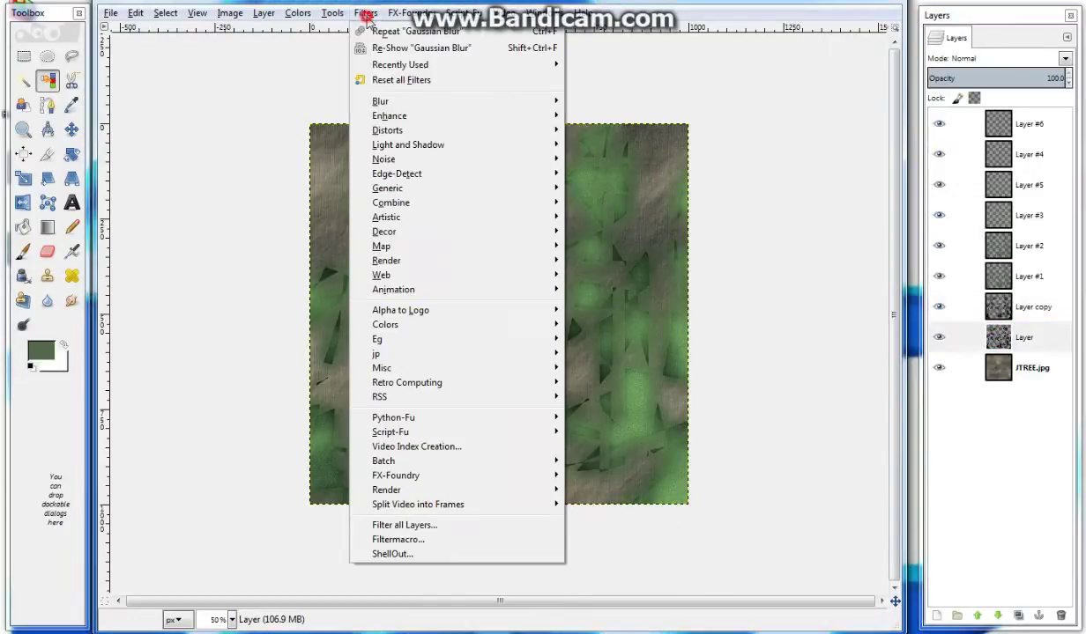
click(619, 127)
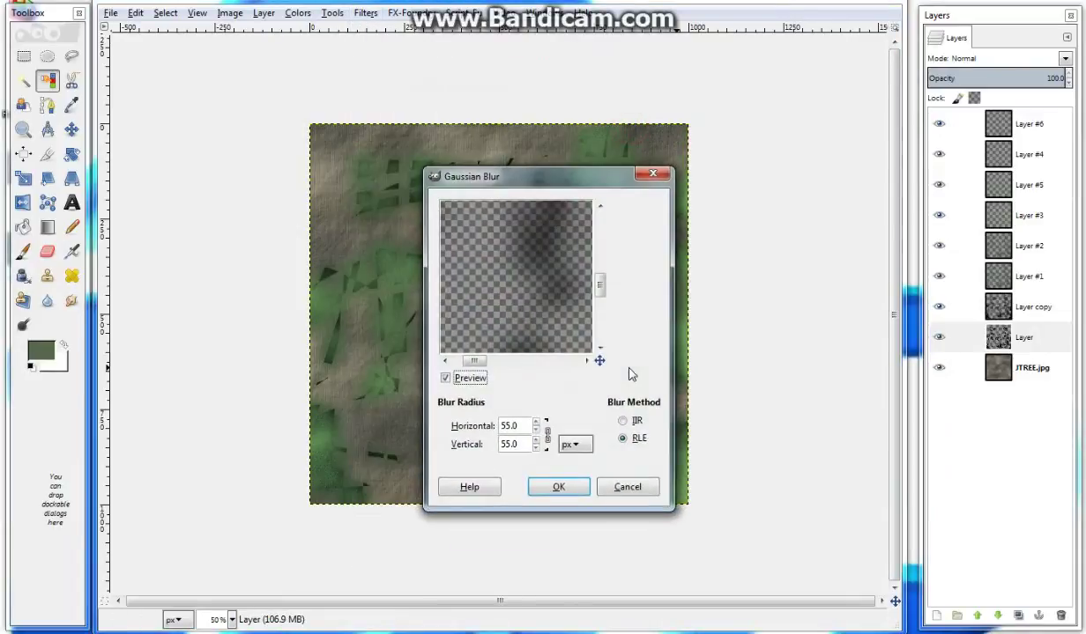
key(Tab)
click(559, 487)
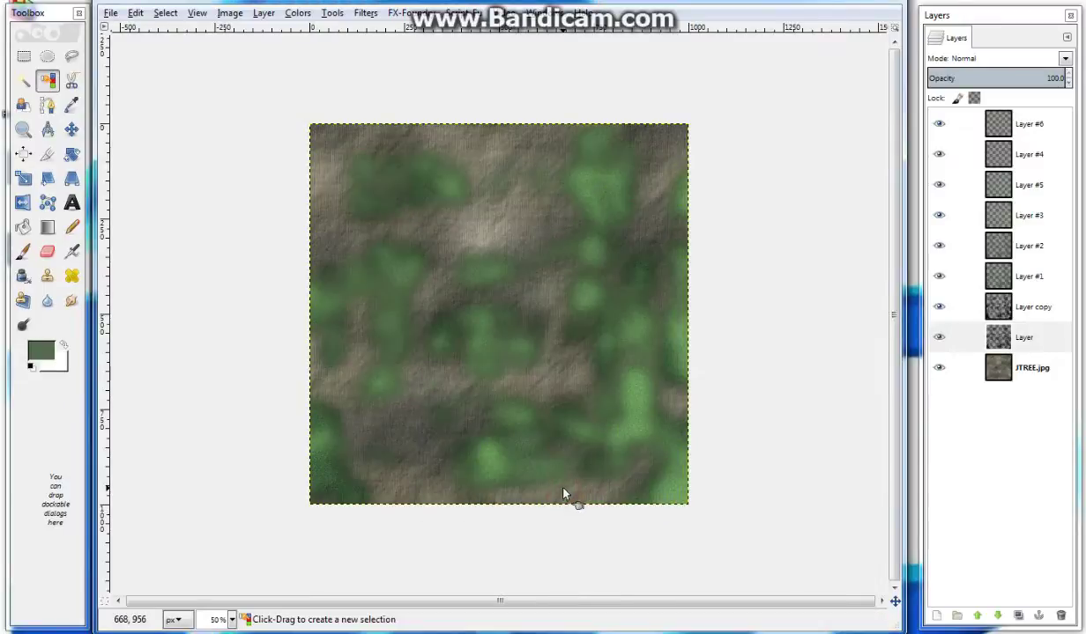
- Merge Layer #6 and the layers below it down, ending in Layer #1
click(1009, 130)
click(263, 12)
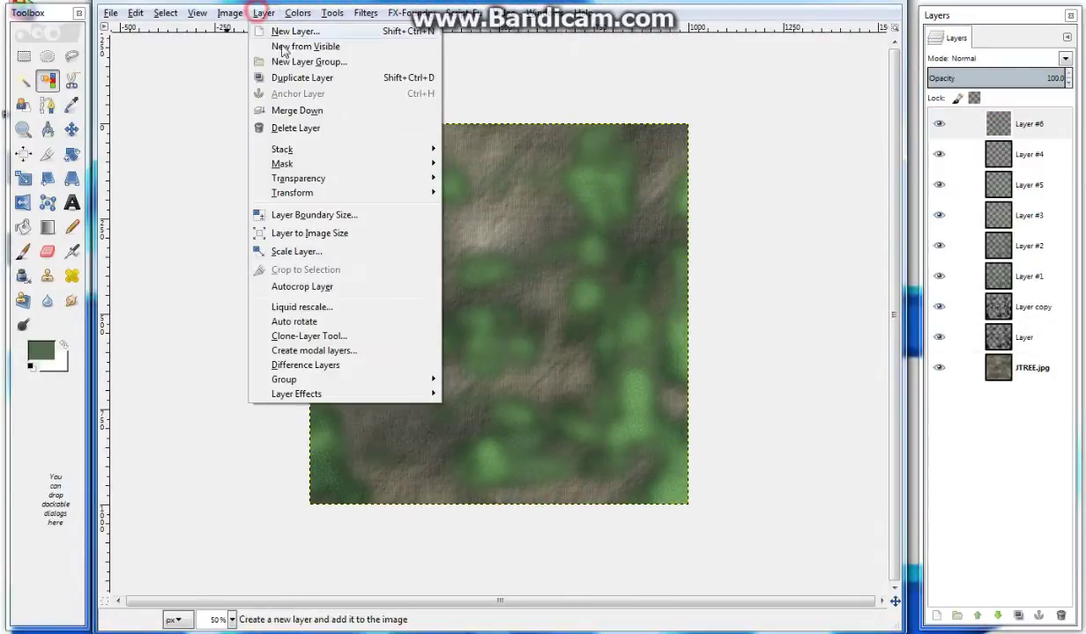
click(293, 111)
click(263, 12)
click(293, 111)
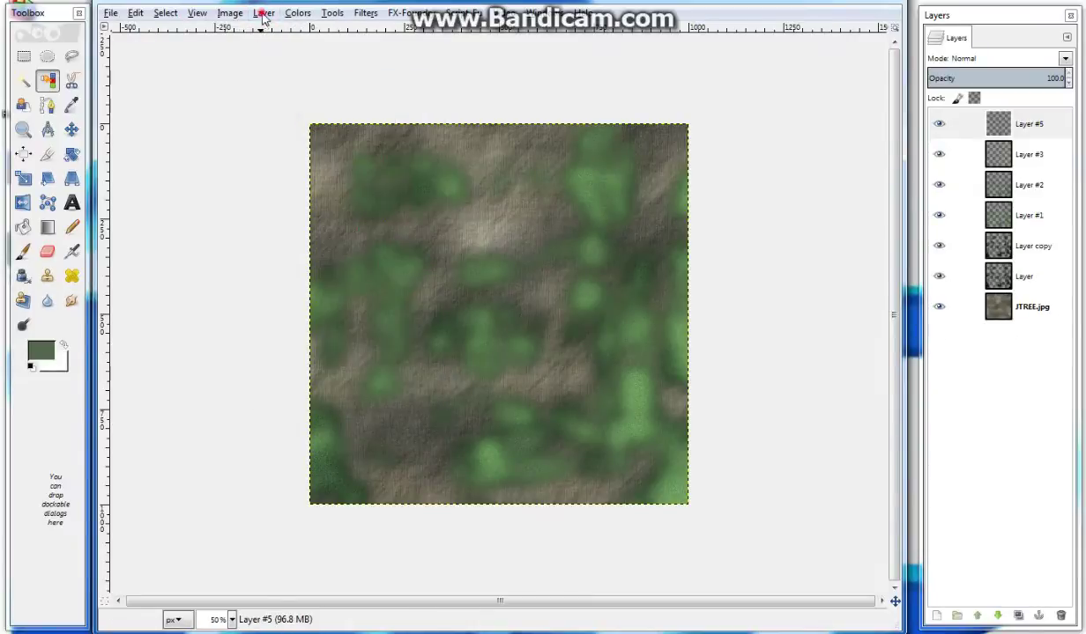
click(264, 12)
click(270, 110)
click(264, 12)
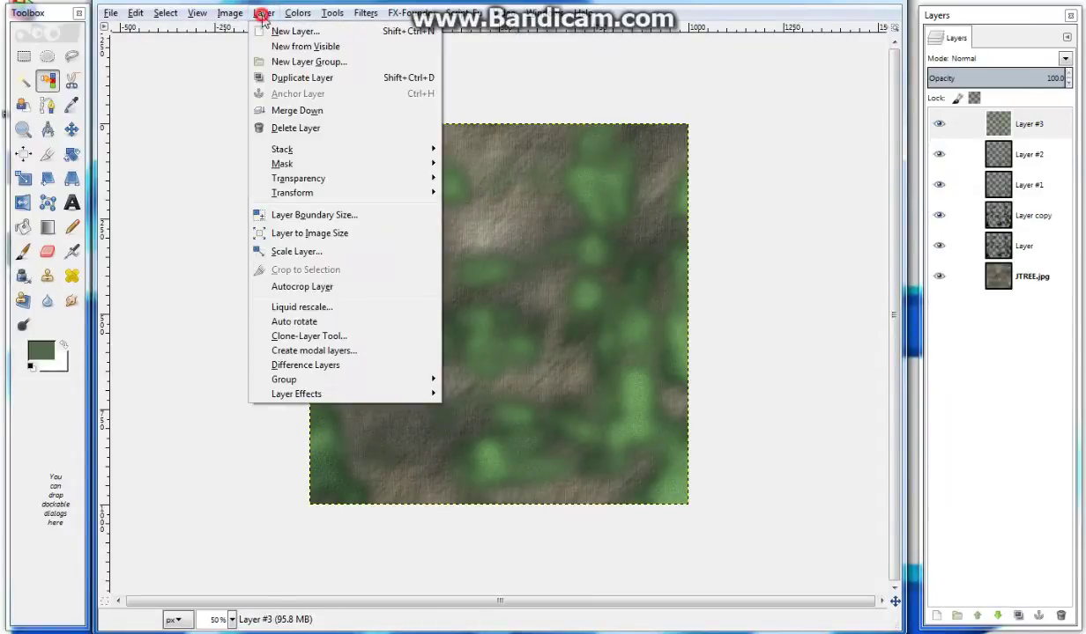
click(273, 110)
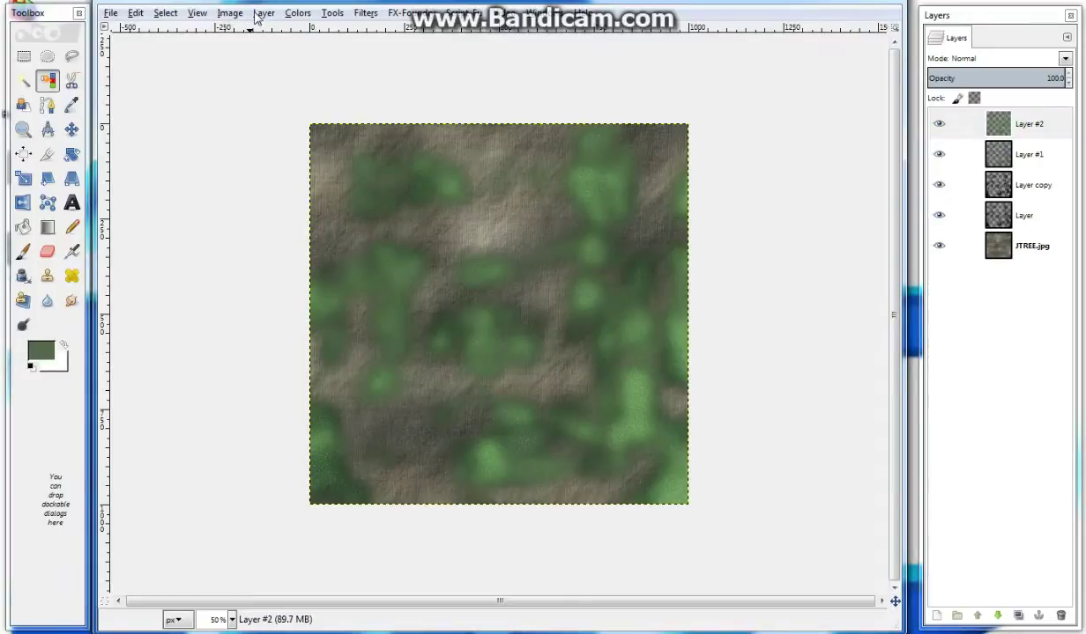
click(264, 12)
click(281, 108)
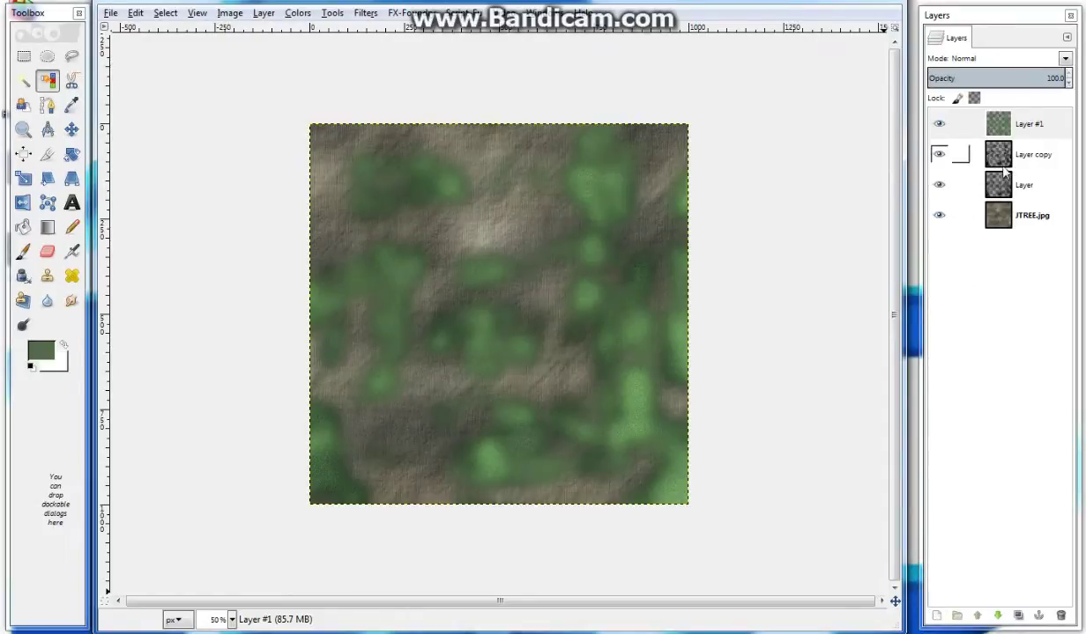
- Add a white-filled layer directly above JTREE.jpg
click(969, 216)
click(937, 615)
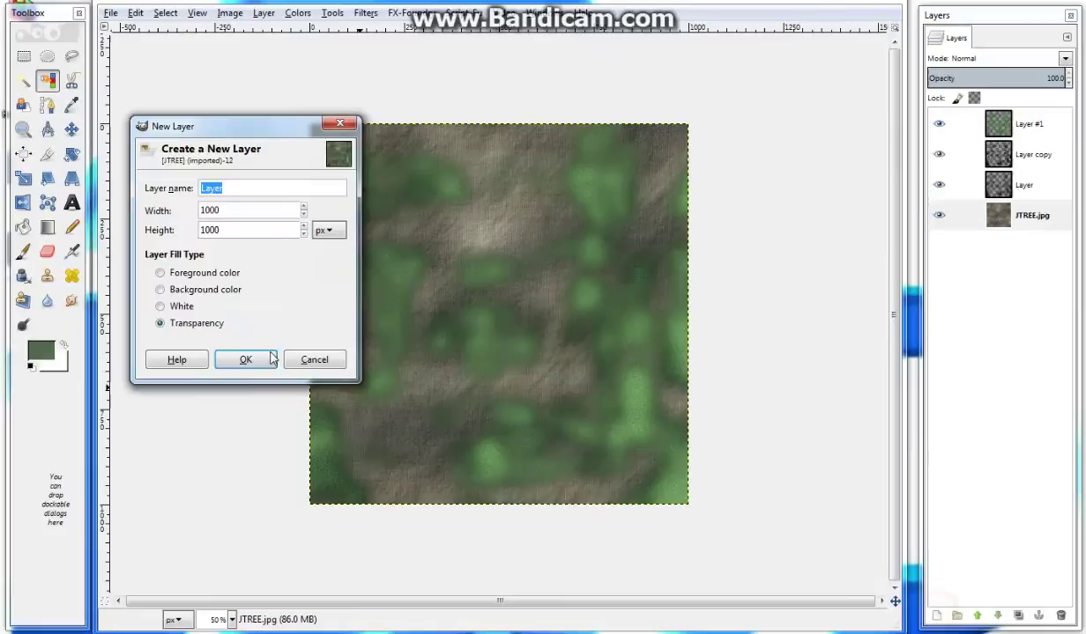
click(159, 305)
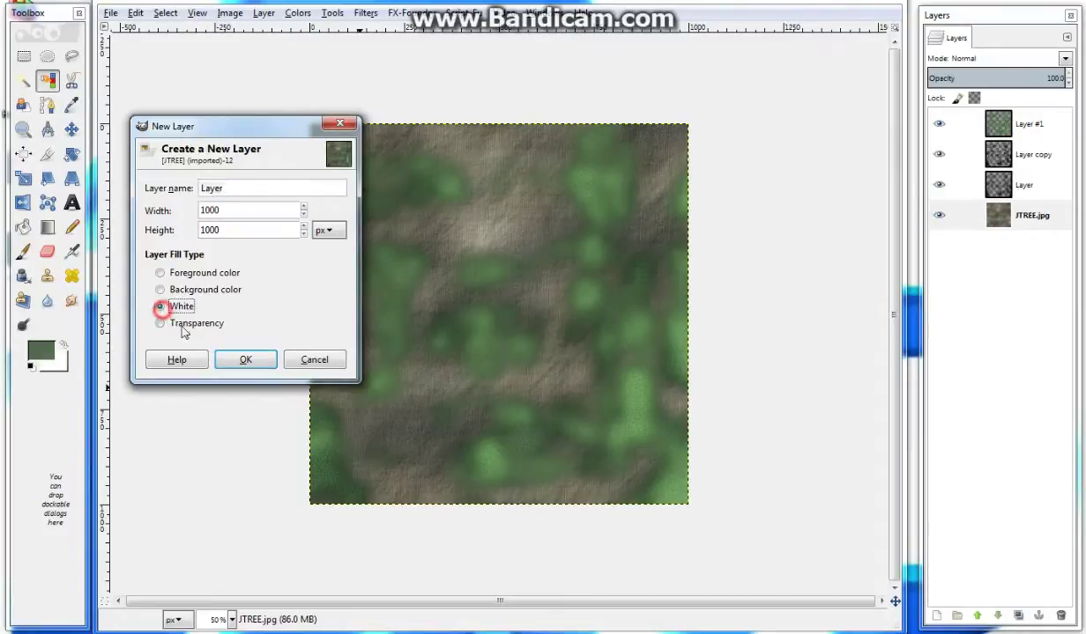
click(244, 360)
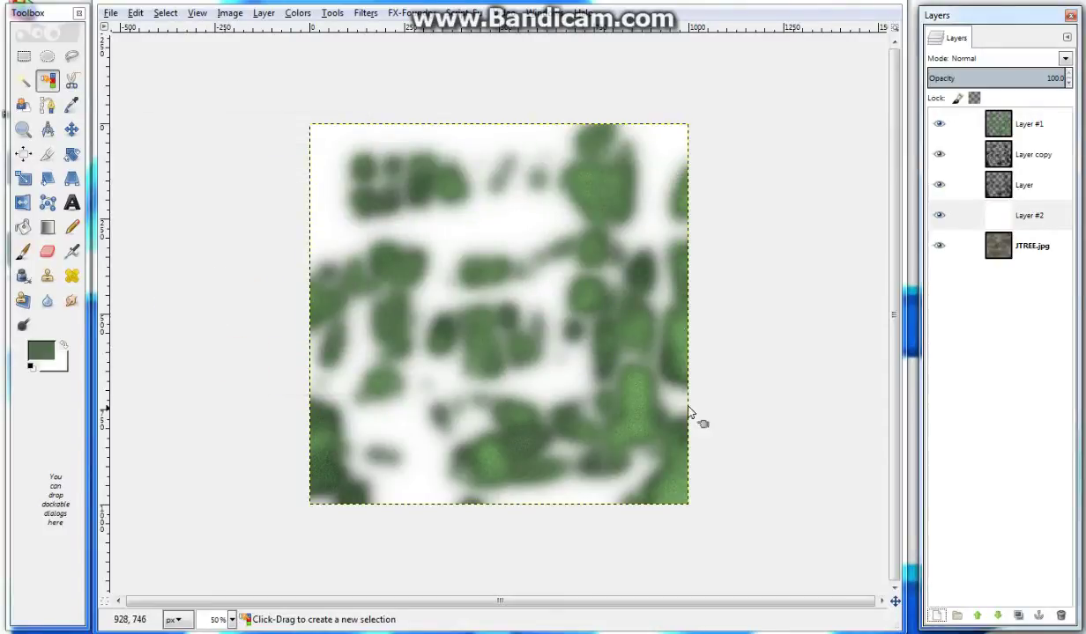
click(366, 13)
mouse_move(387, 261)
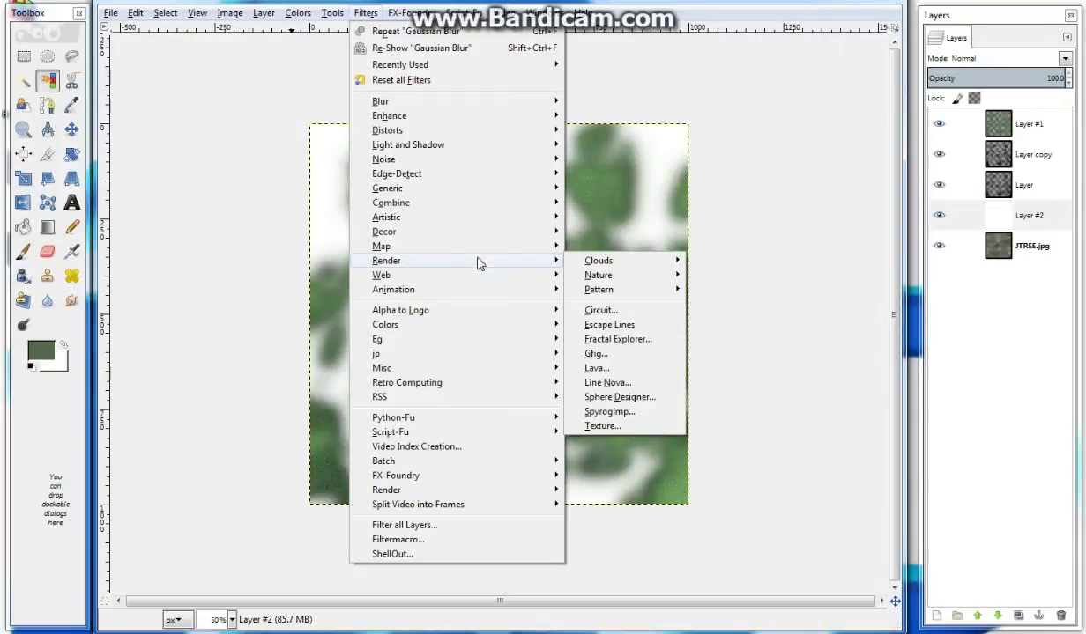
- Render Difference Clouds onto Layer #2 with a stretched horizontal size
mouse_move(598, 261)
click(733, 258)
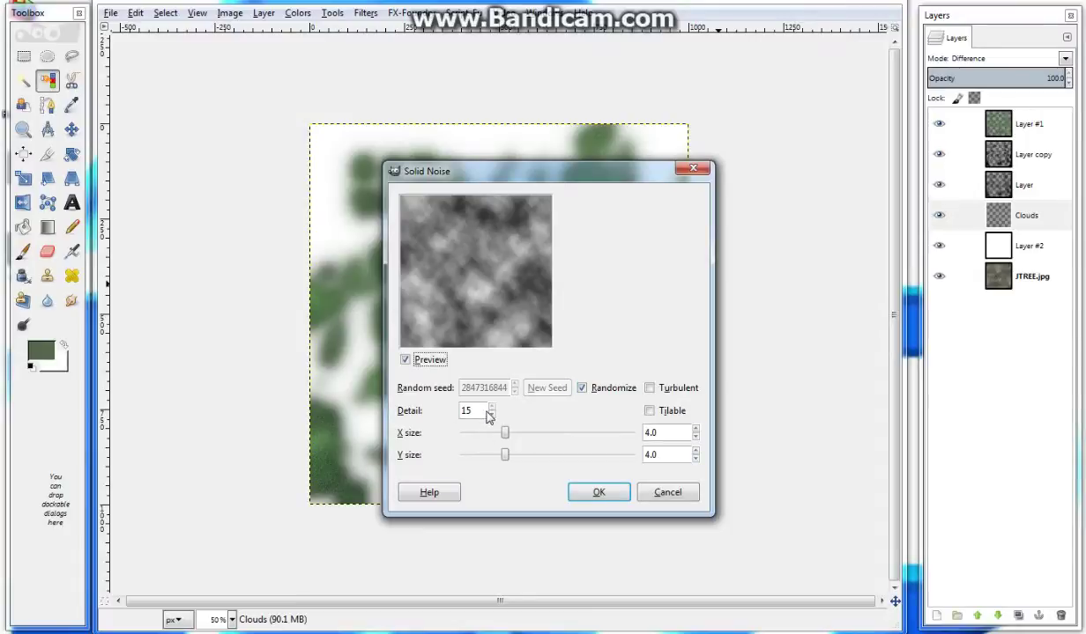
mouse_move(506, 434)
mouse_down()
mouse_move(520, 439)
mouse_move(499, 435)
mouse_up()
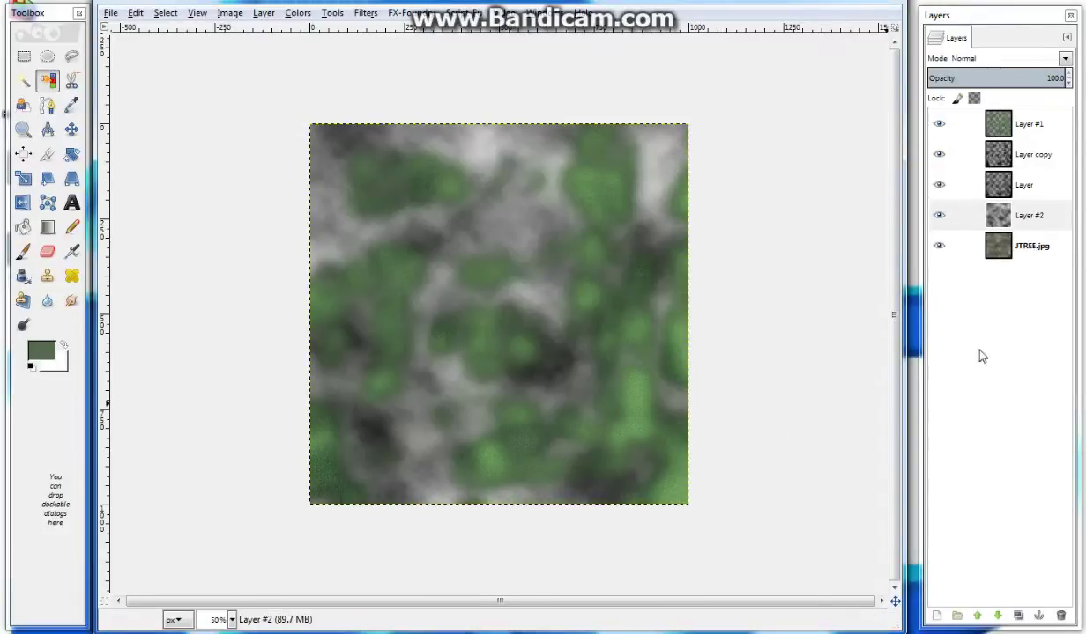
- Hide Layer #2, then bump-map Layer #1 from itself: Spherical, depth 10
click(940, 215)
click(1013, 124)
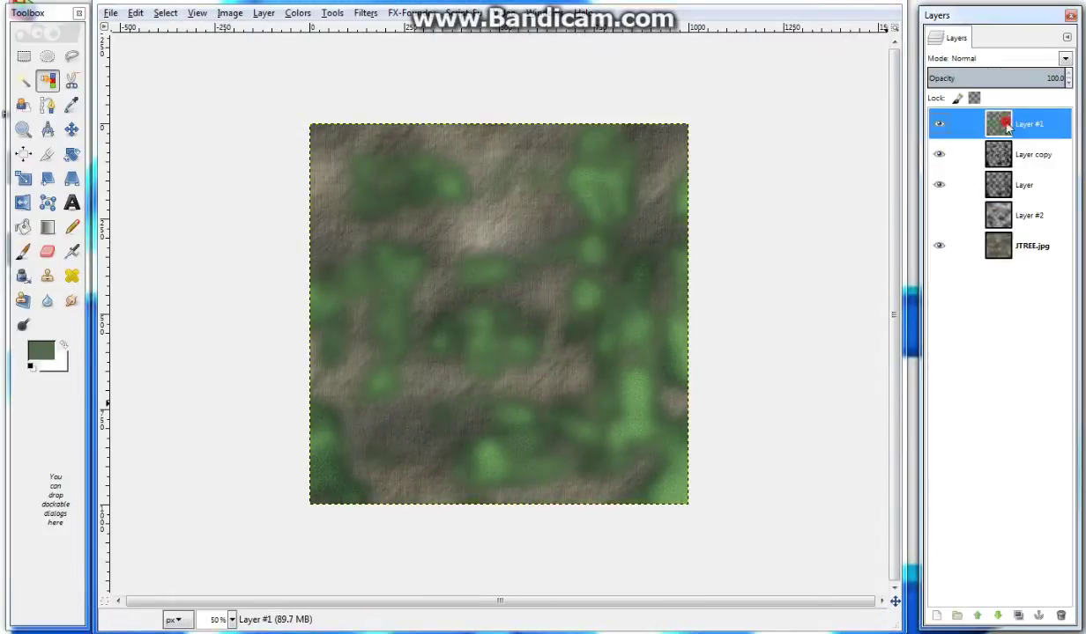
click(367, 15)
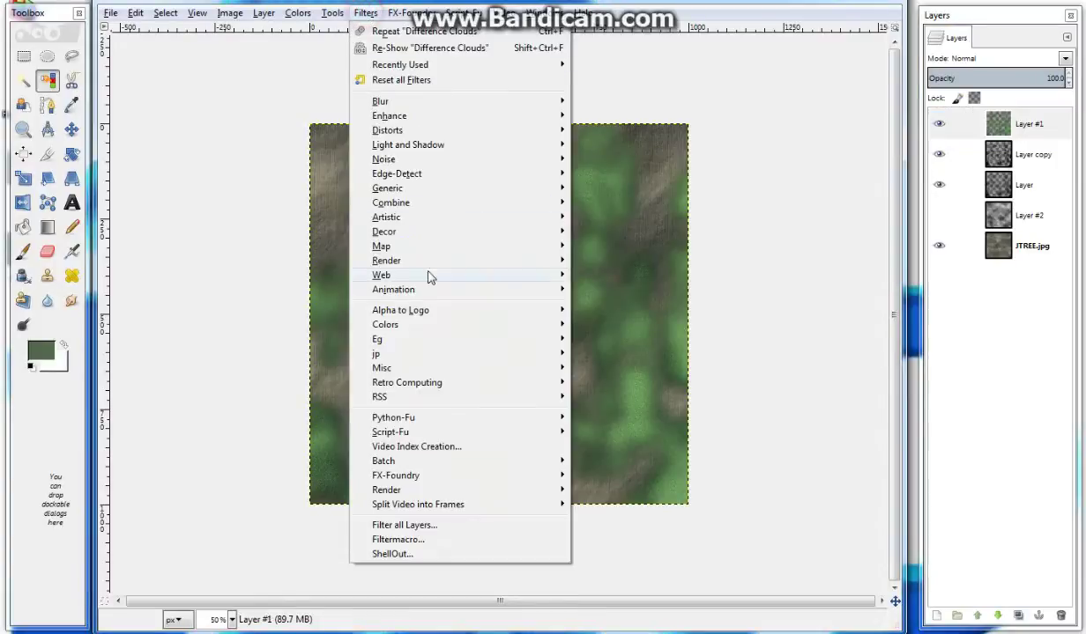
click(631, 252)
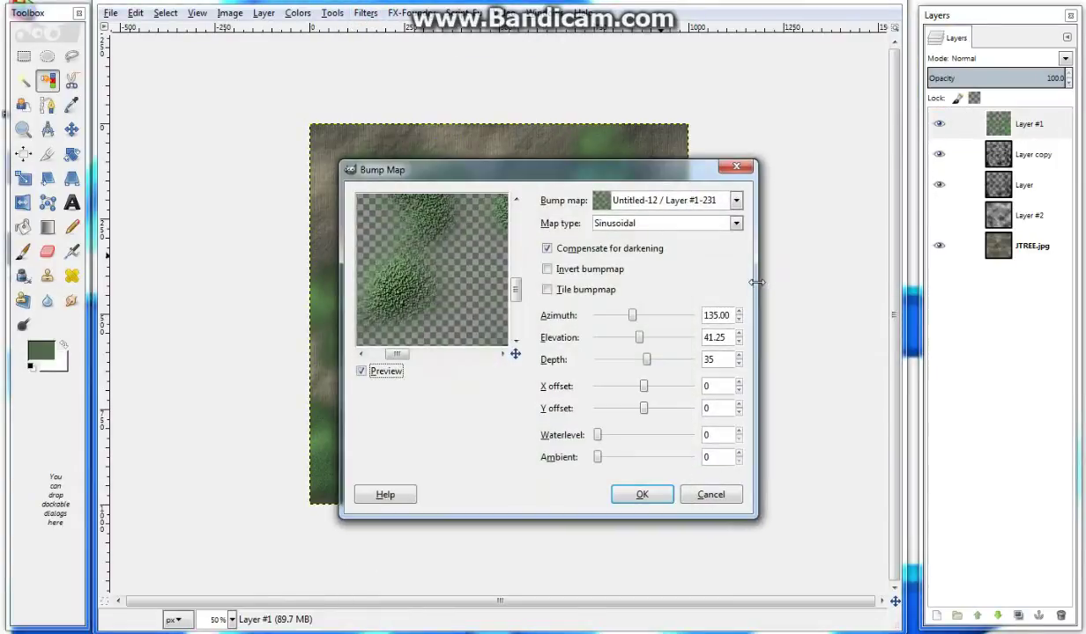
click(736, 201)
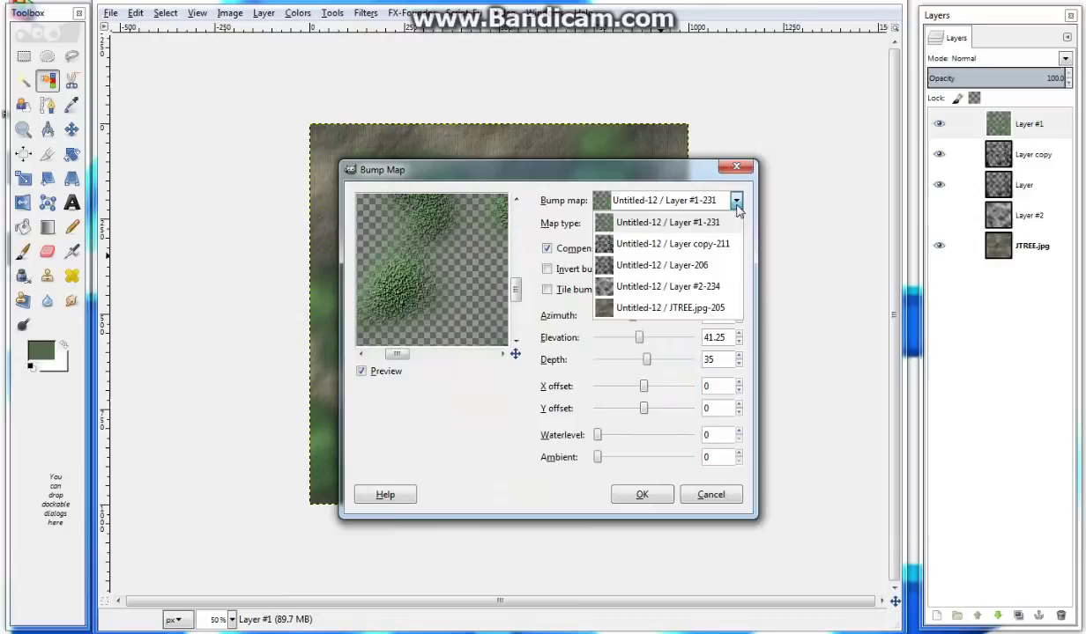
click(672, 224)
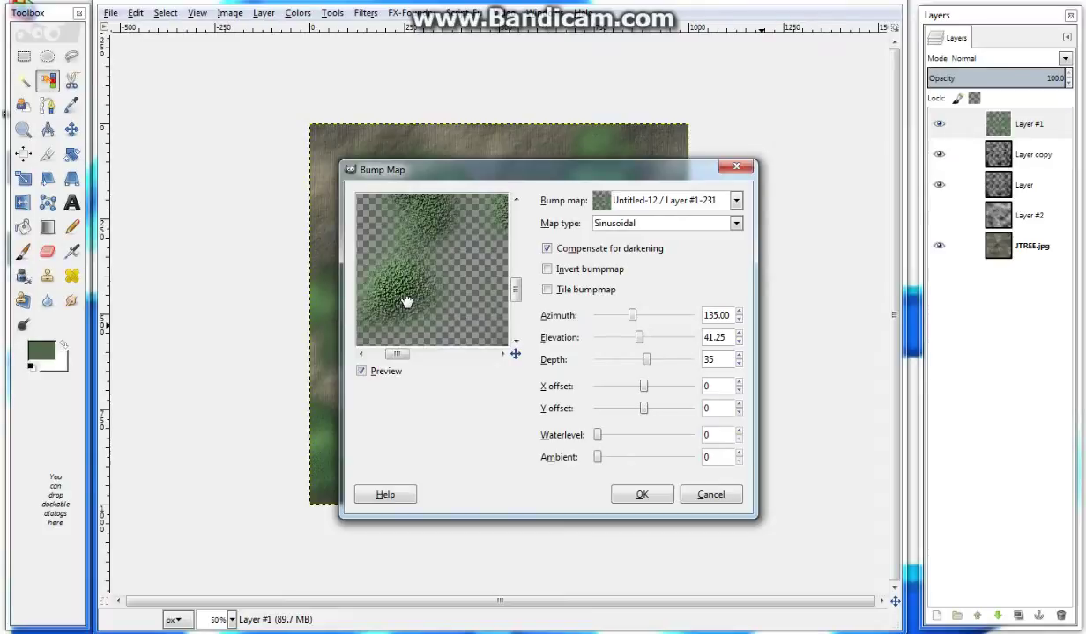
click(737, 223)
click(666, 258)
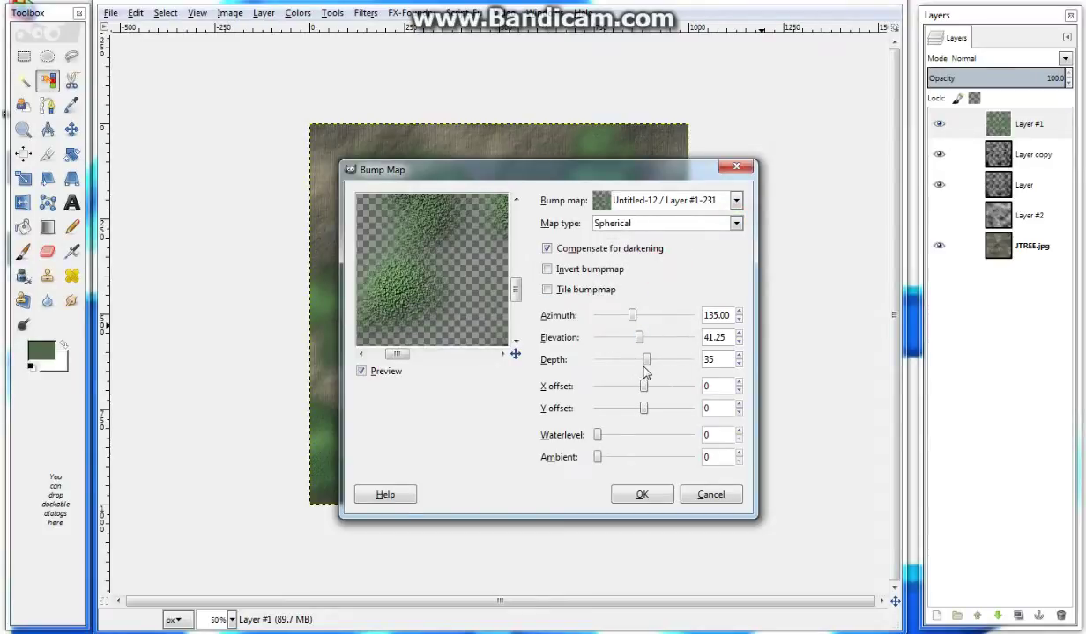
drag(644, 366, 616, 366)
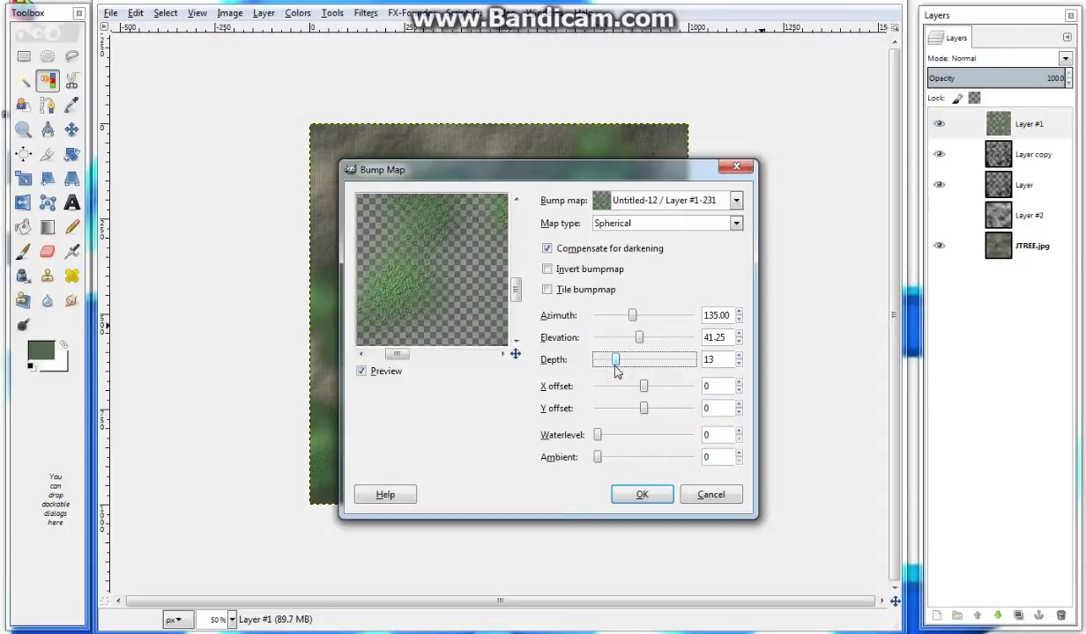
click(615, 367)
click(615, 367)
click(615, 369)
drag(617, 366, 615, 367)
click(614, 365)
click(637, 495)
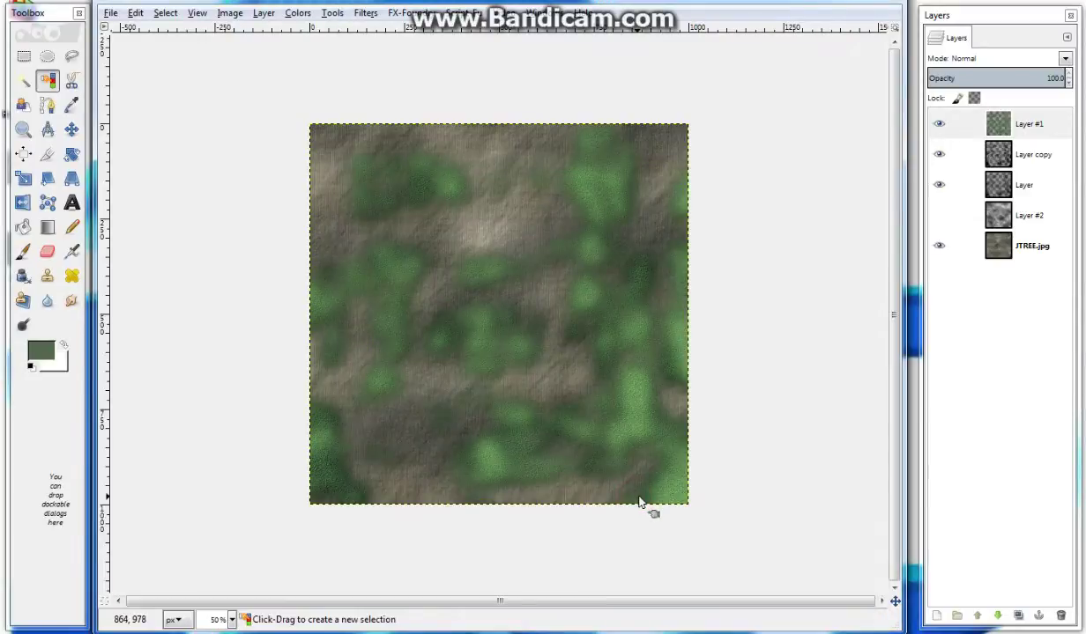
- Bump-map Layer #1 again using JTREE.jpg as source at depth 6
click(364, 13)
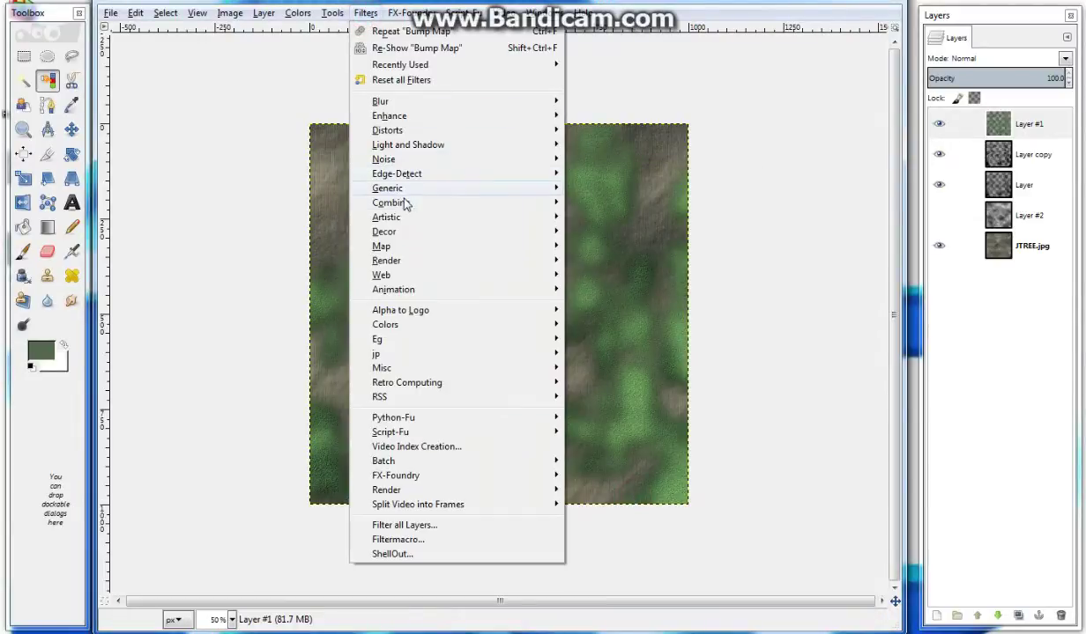
mouse_move(381, 246)
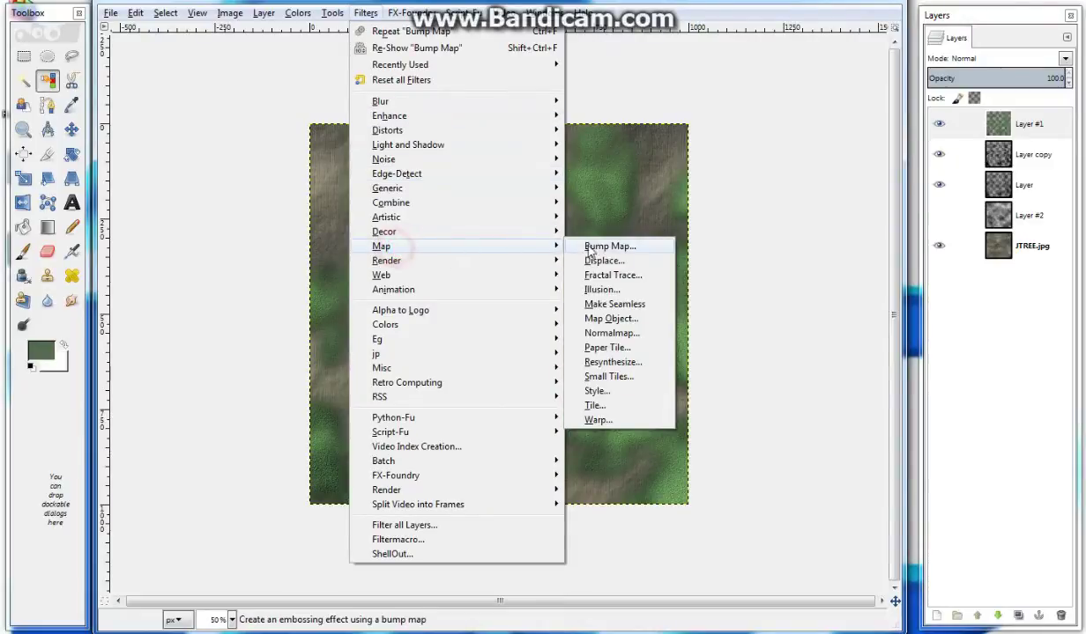
click(616, 244)
click(735, 200)
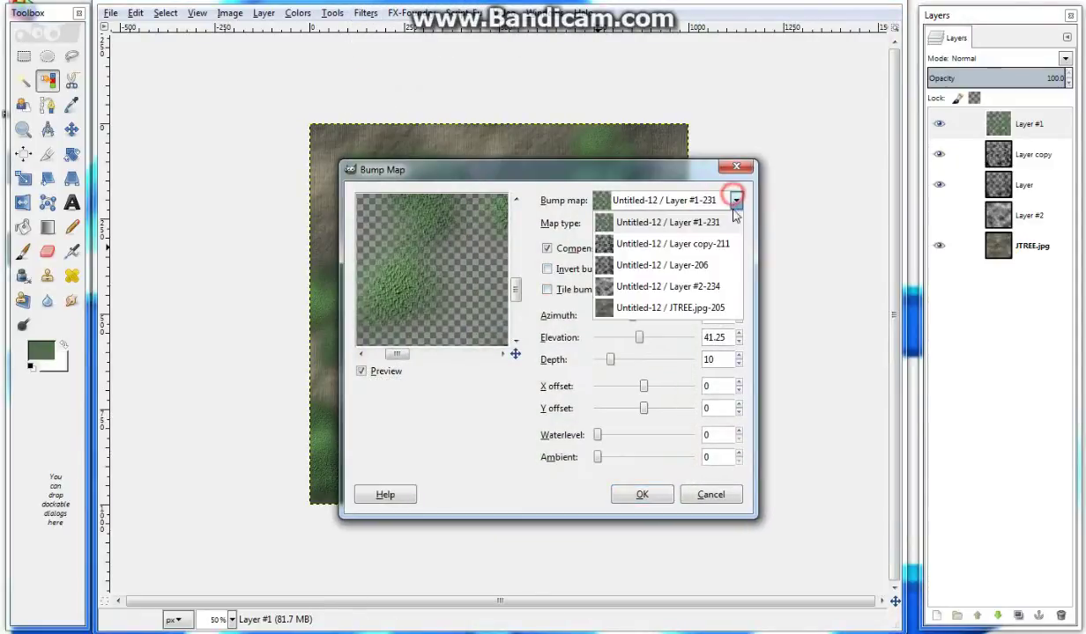
click(644, 310)
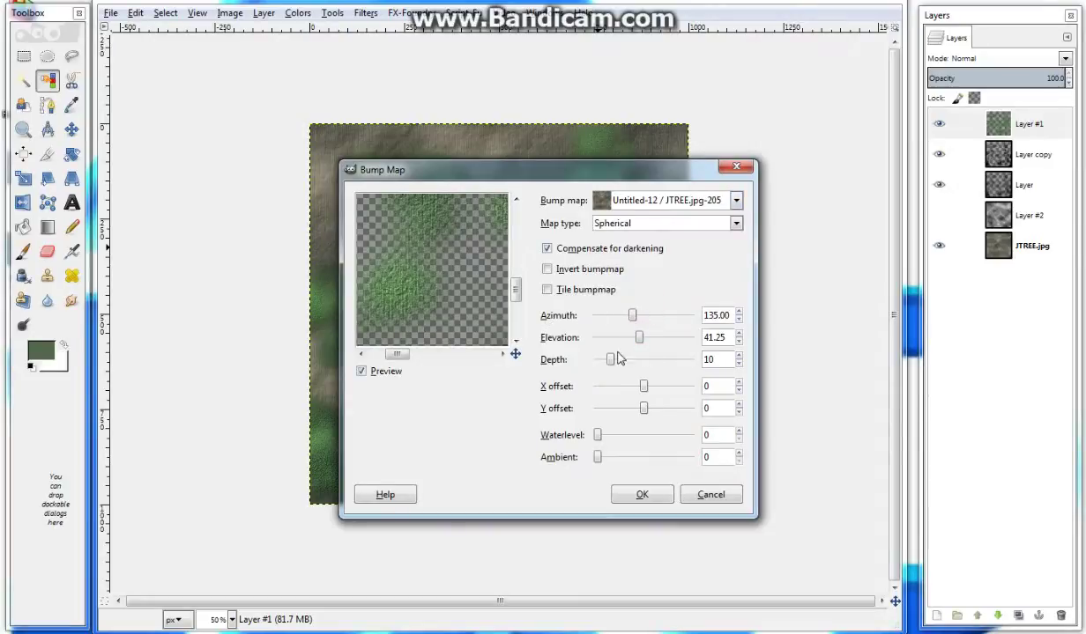
drag(611, 364, 606, 365)
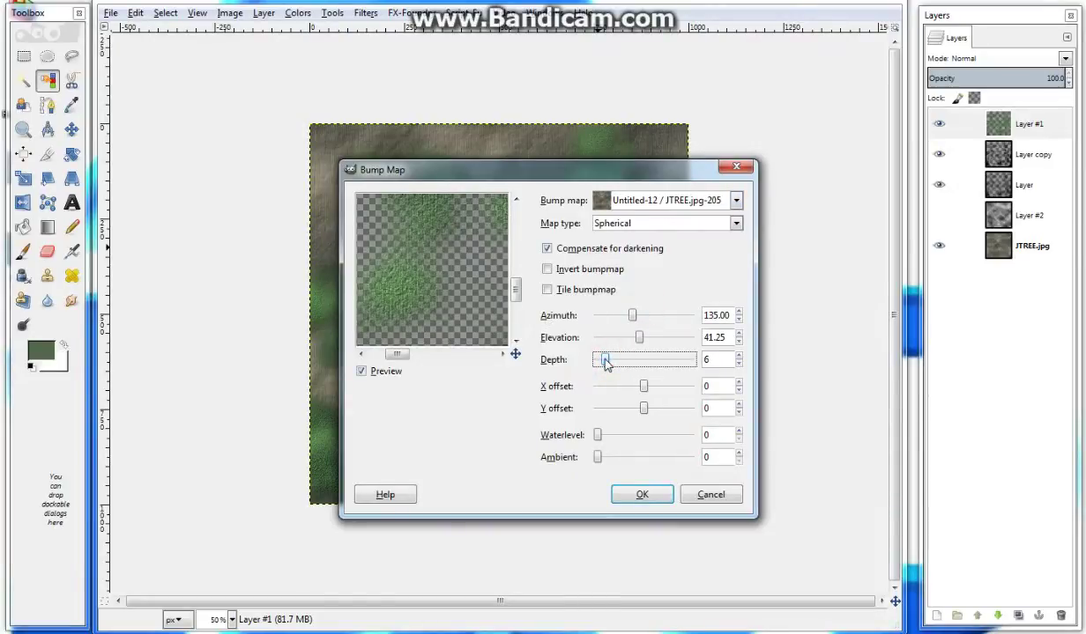
click(641, 495)
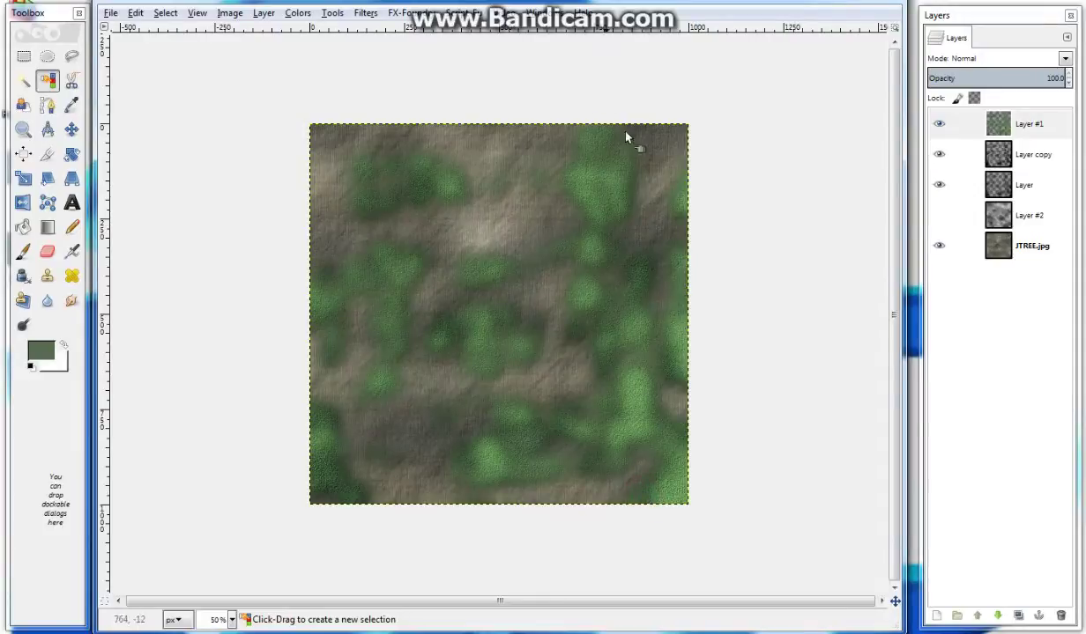
- Bump-map Layer #1 from Layer #2 with Sinusoidal map type and depth about 41
click(365, 13)
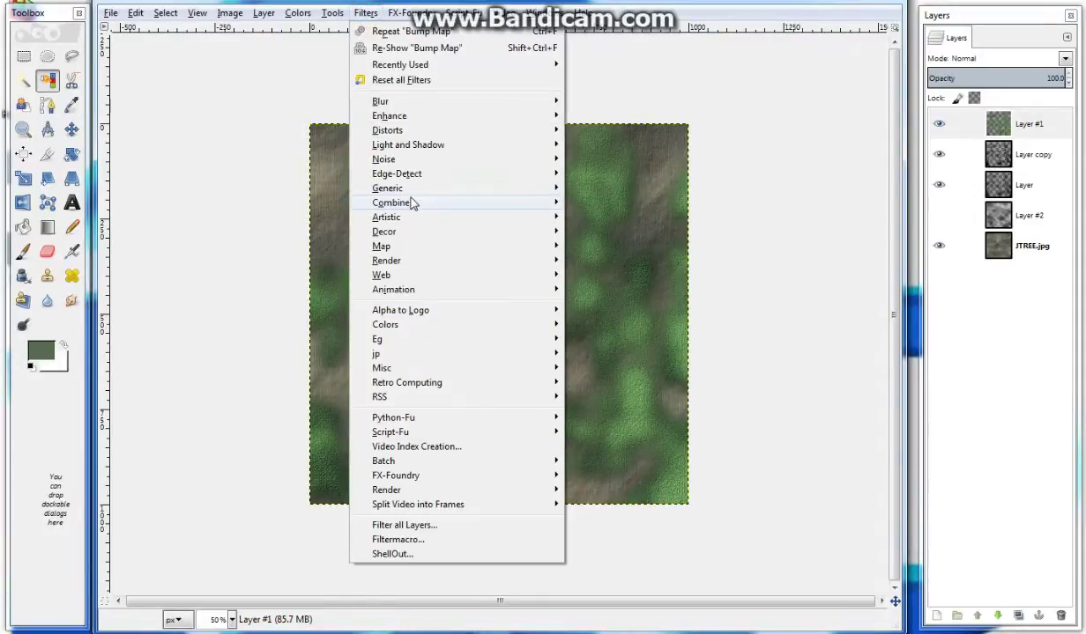
click(387, 248)
click(643, 247)
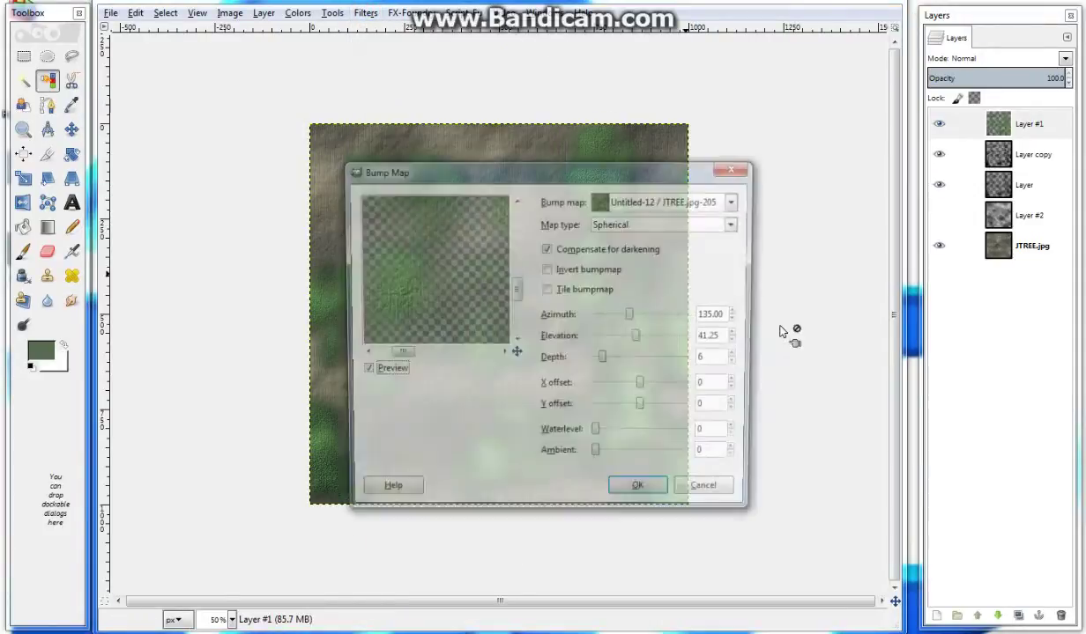
click(735, 201)
click(653, 285)
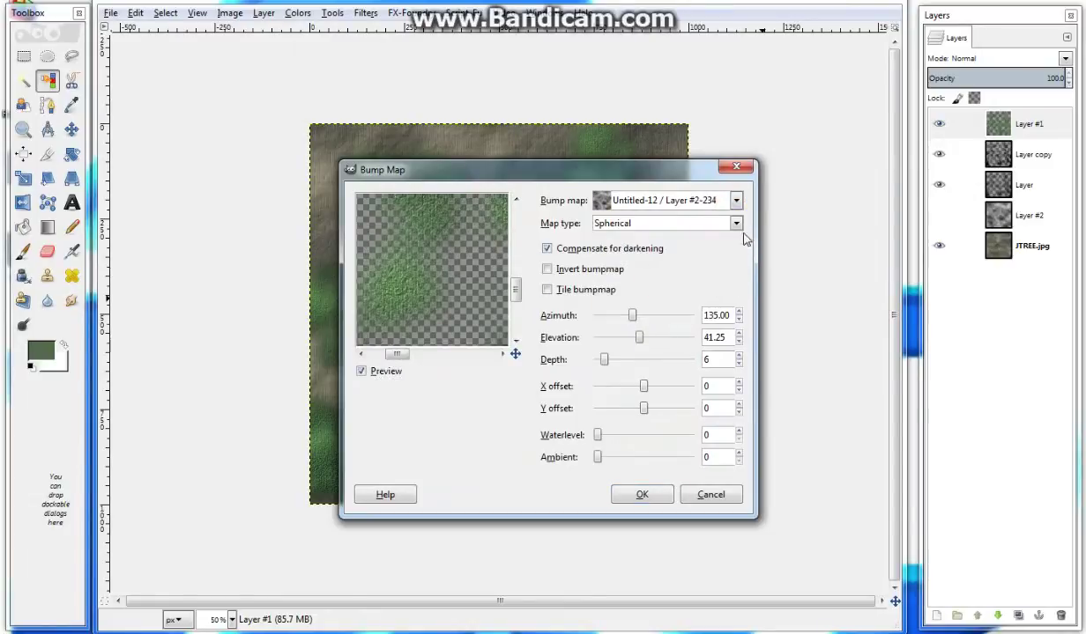
click(735, 223)
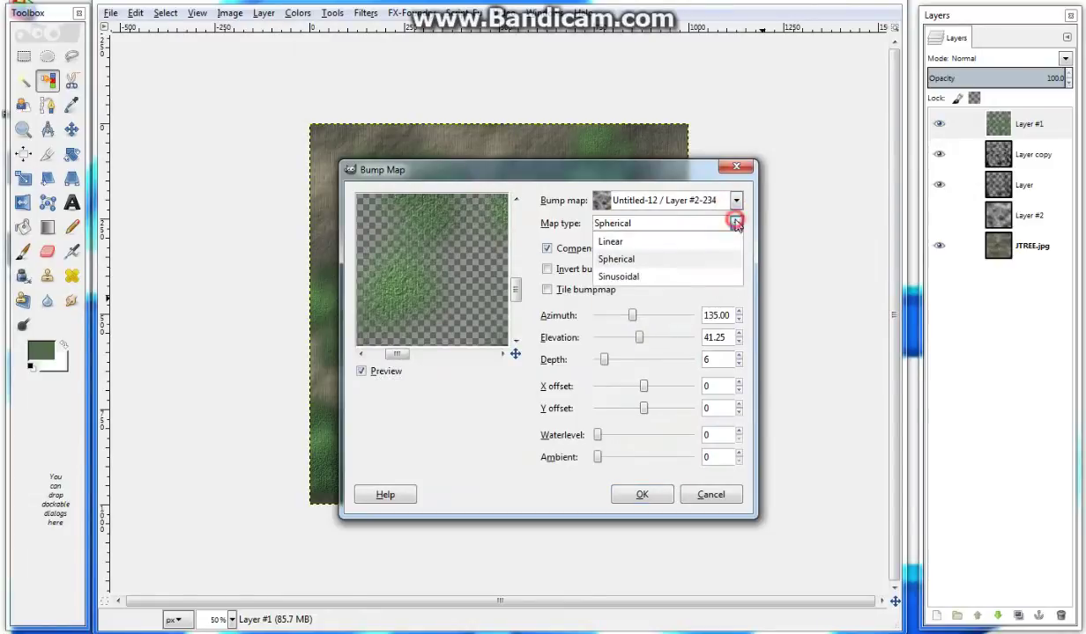
click(646, 280)
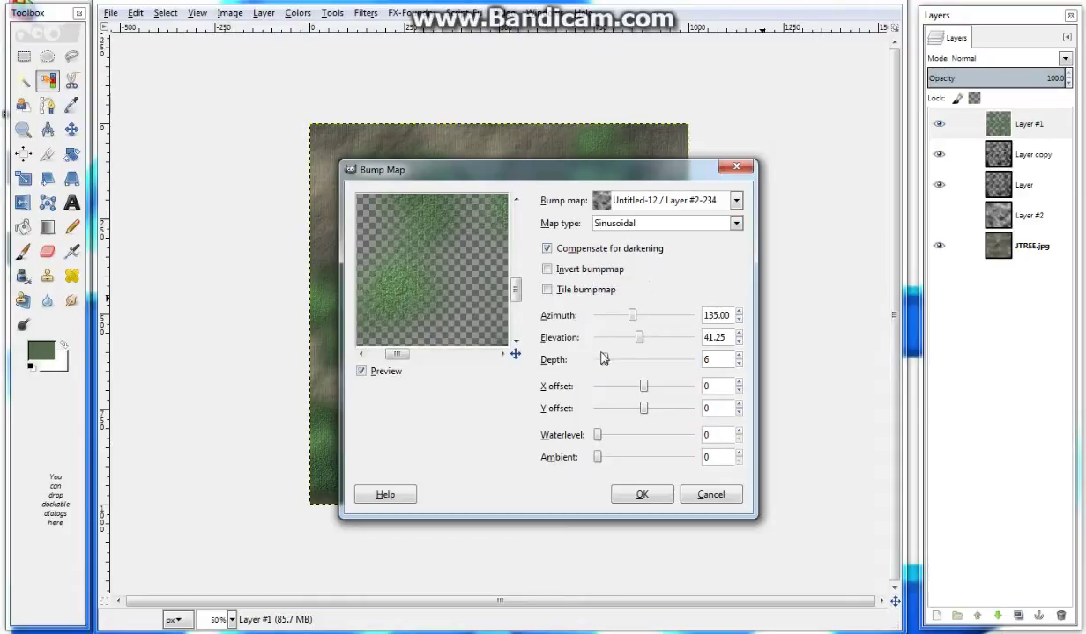
mouse_move(604, 361)
mouse_down()
mouse_move(637, 368)
mouse_move(625, 368)
mouse_up()
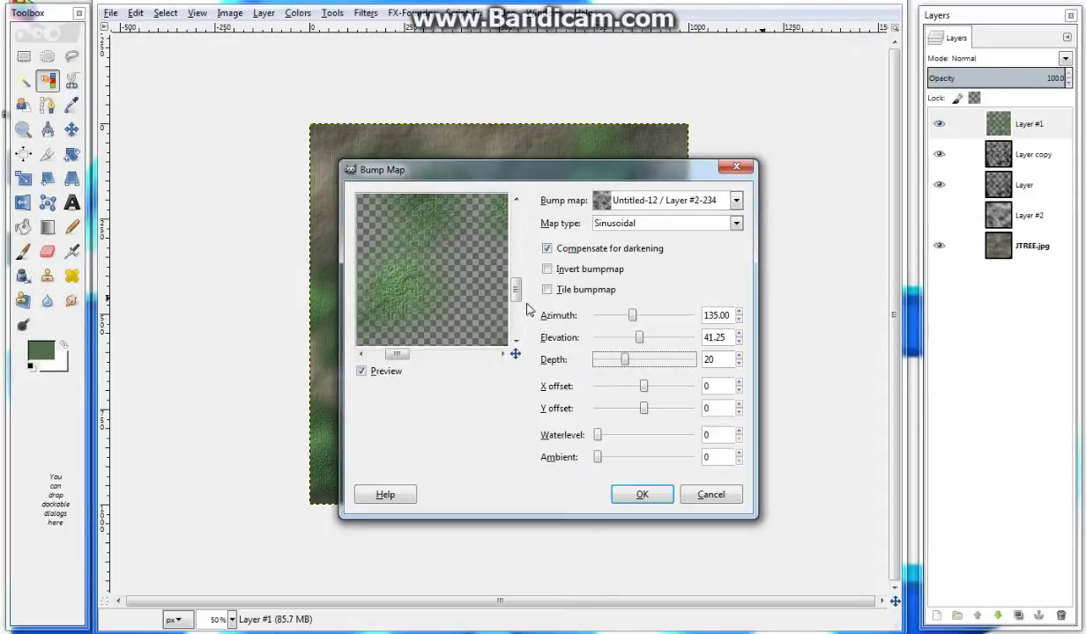
mouse_move(515, 290)
mouse_down()
mouse_move(518, 275)
mouse_move(517, 319)
mouse_up()
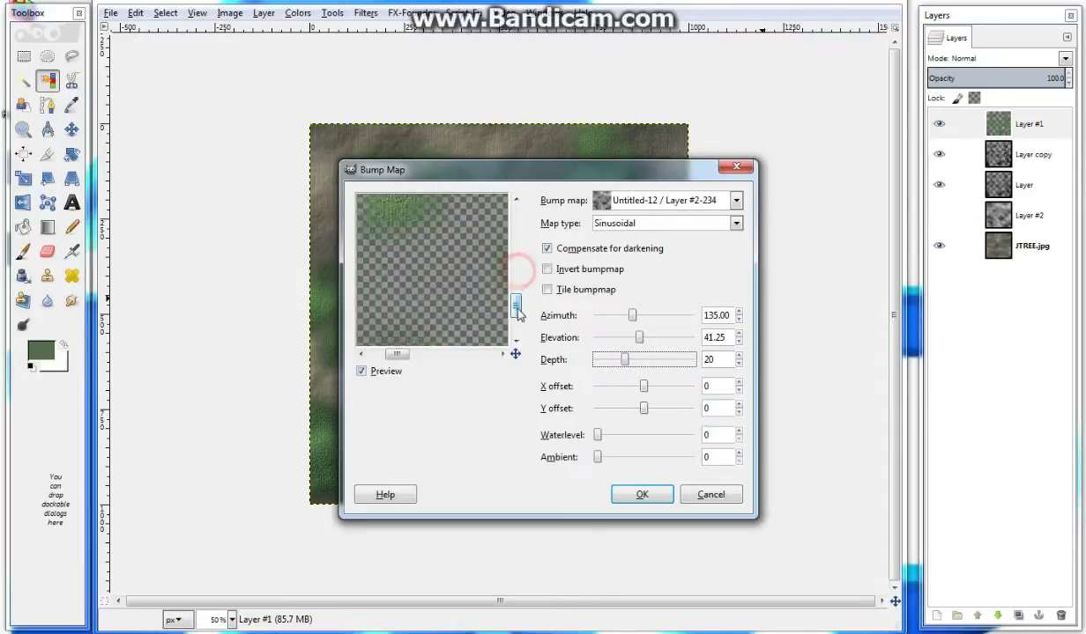
drag(390, 355, 428, 356)
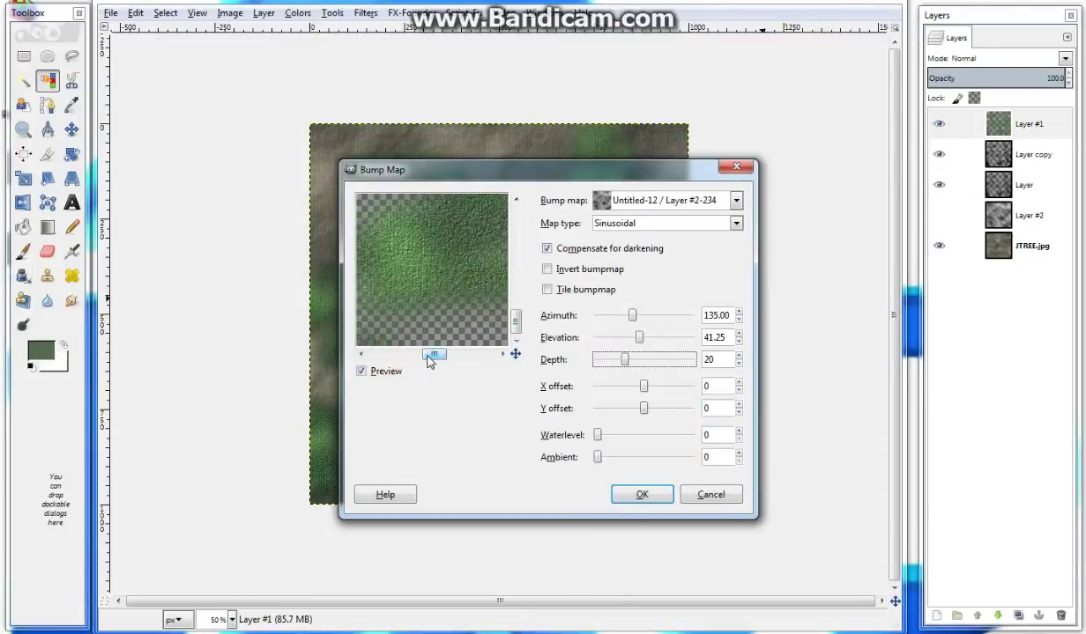
drag(628, 360, 659, 364)
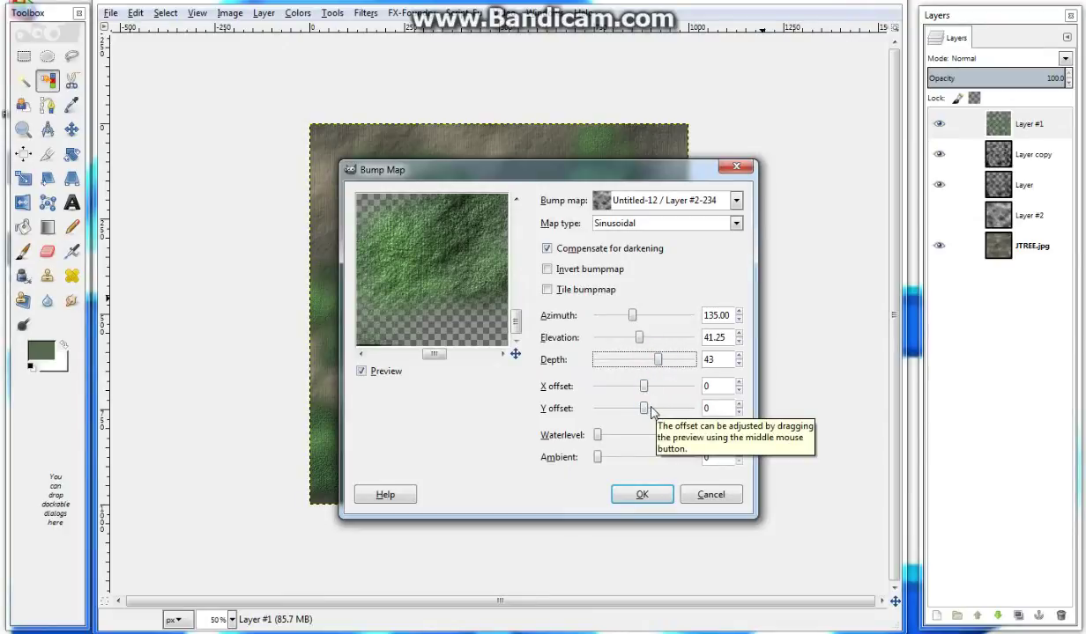
click(638, 496)
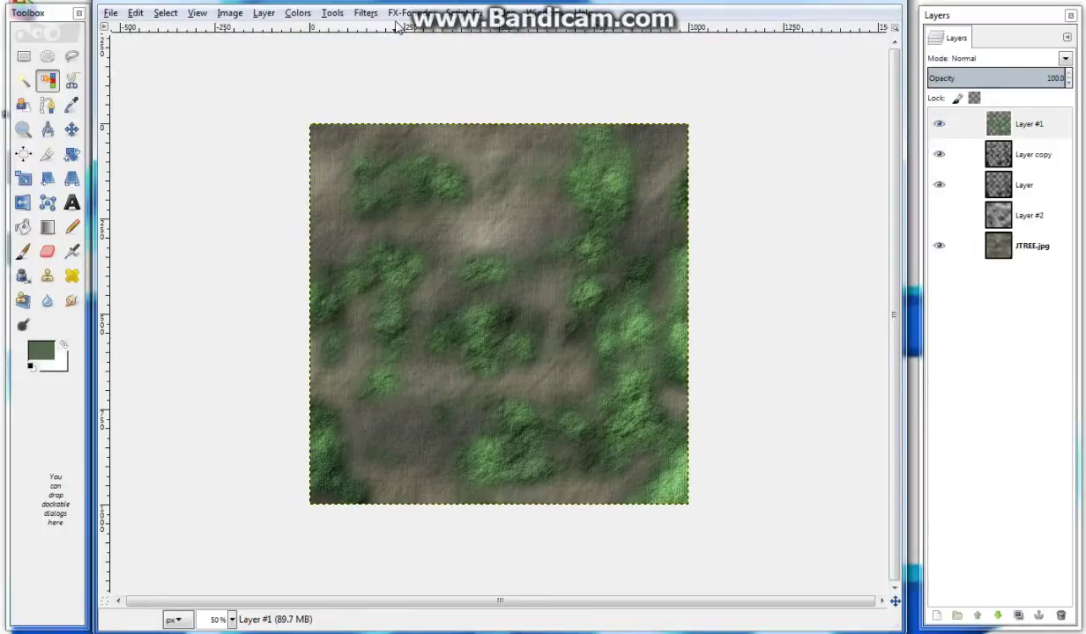
- Run Cubism on the moss layer with tile size 0.9 and tile saturation 2.6
click(364, 13)
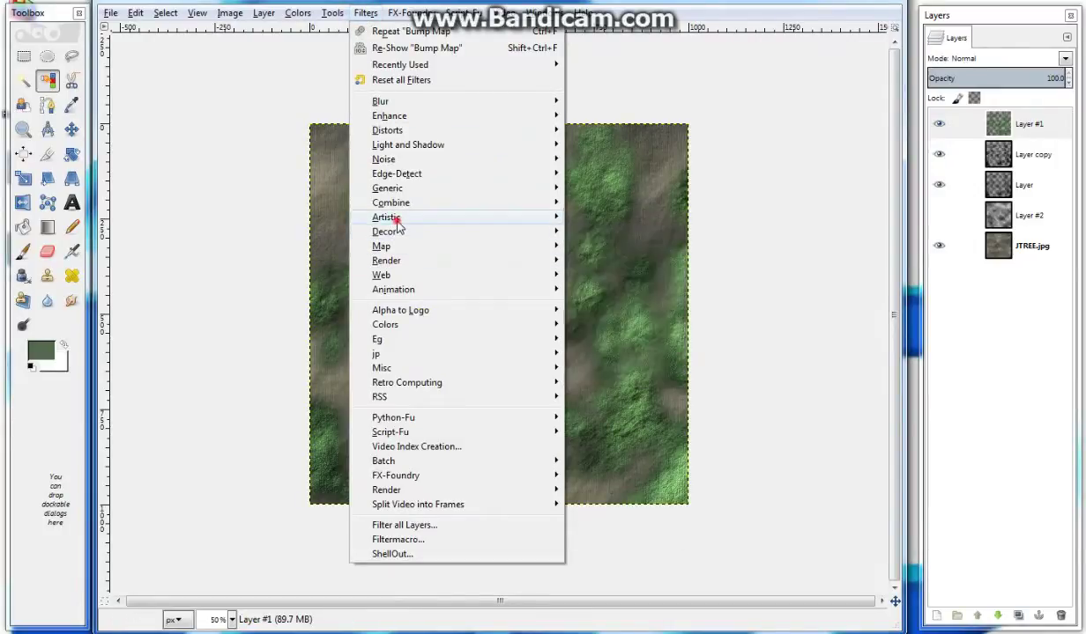
mouse_move(386, 216)
click(600, 290)
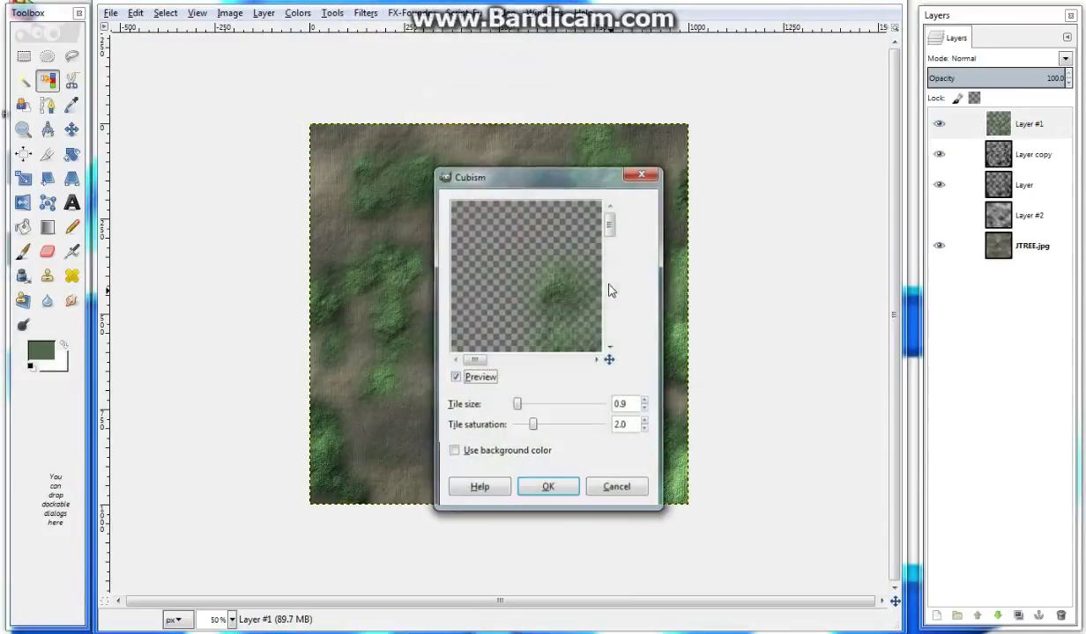
drag(608, 229, 611, 276)
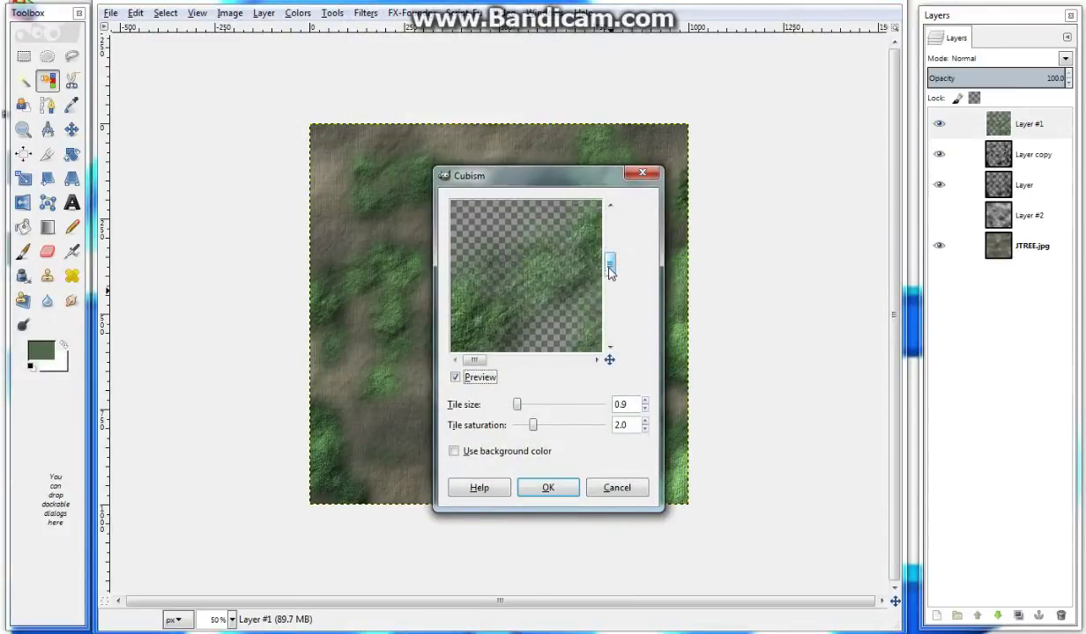
drag(476, 368, 498, 366)
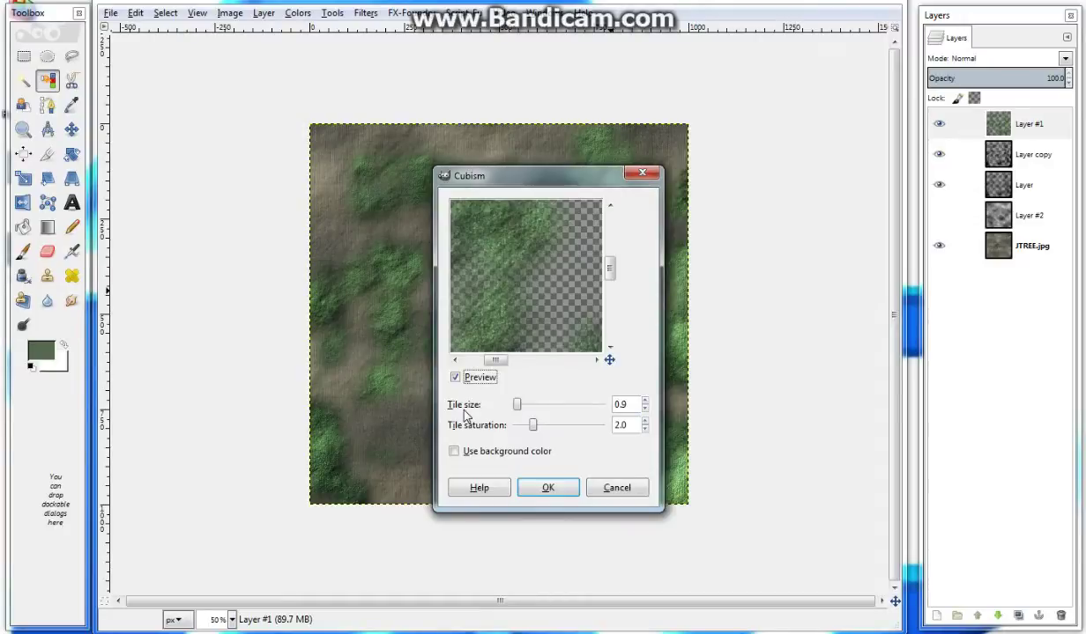
right_click(645, 424)
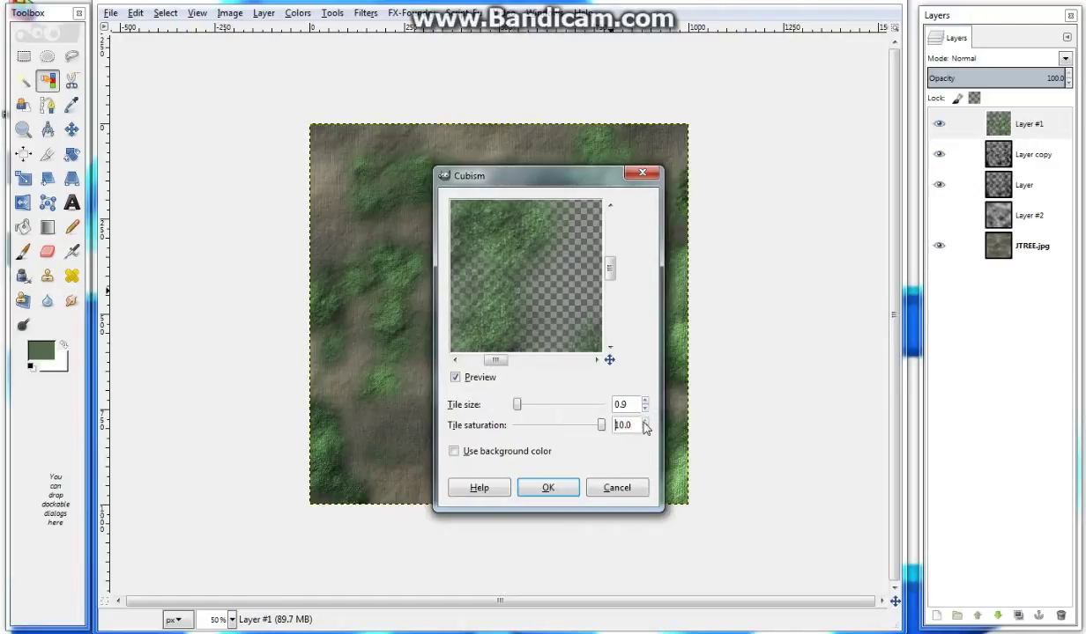
right_click(644, 430)
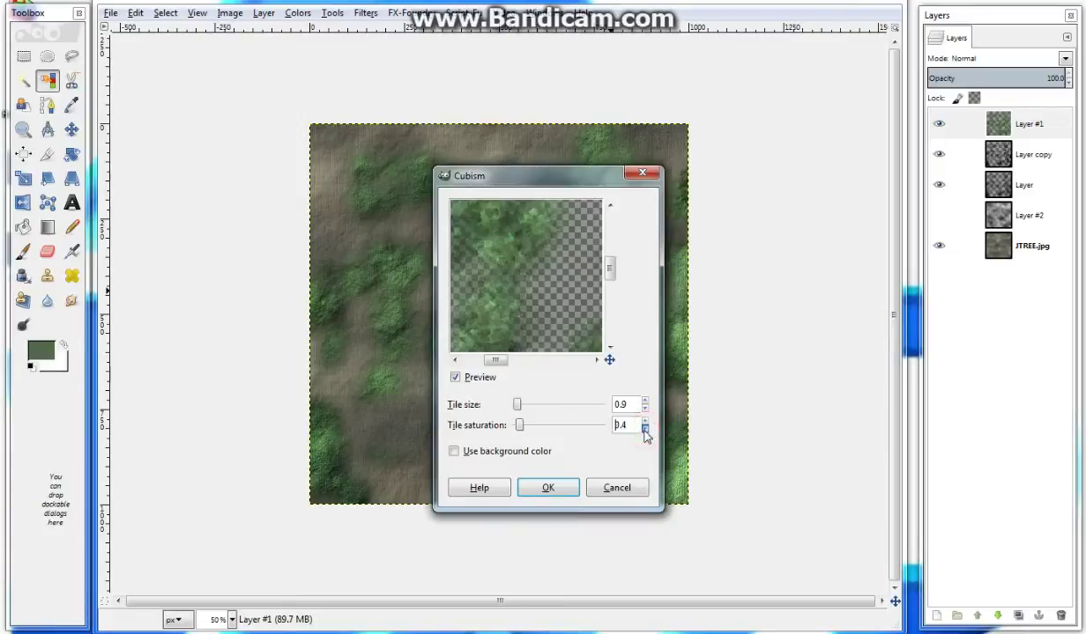
click(645, 421)
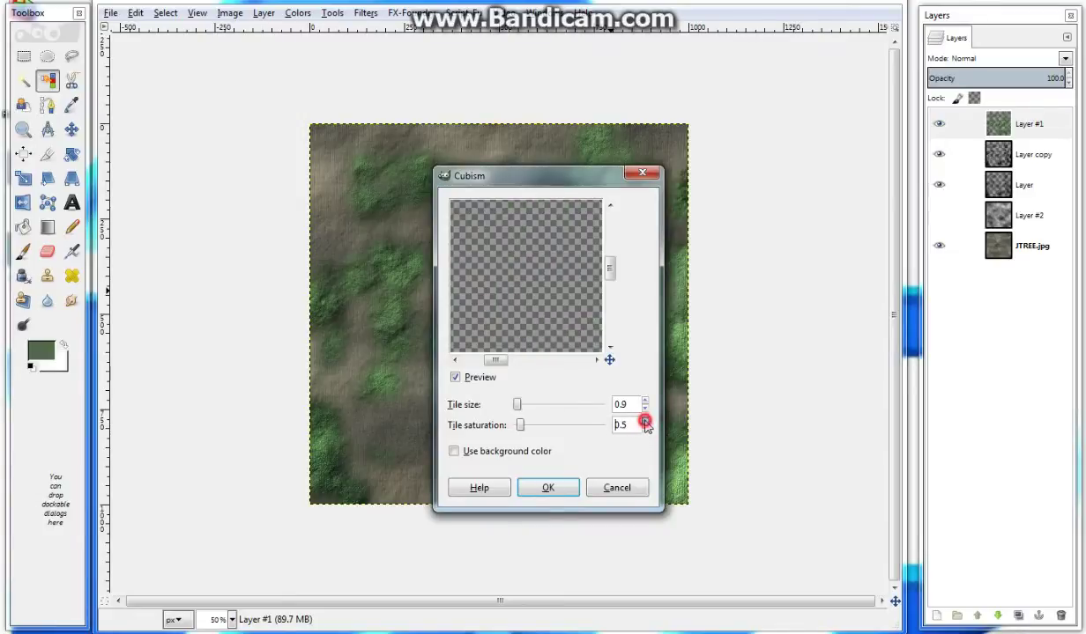
click(645, 421)
click(645, 422)
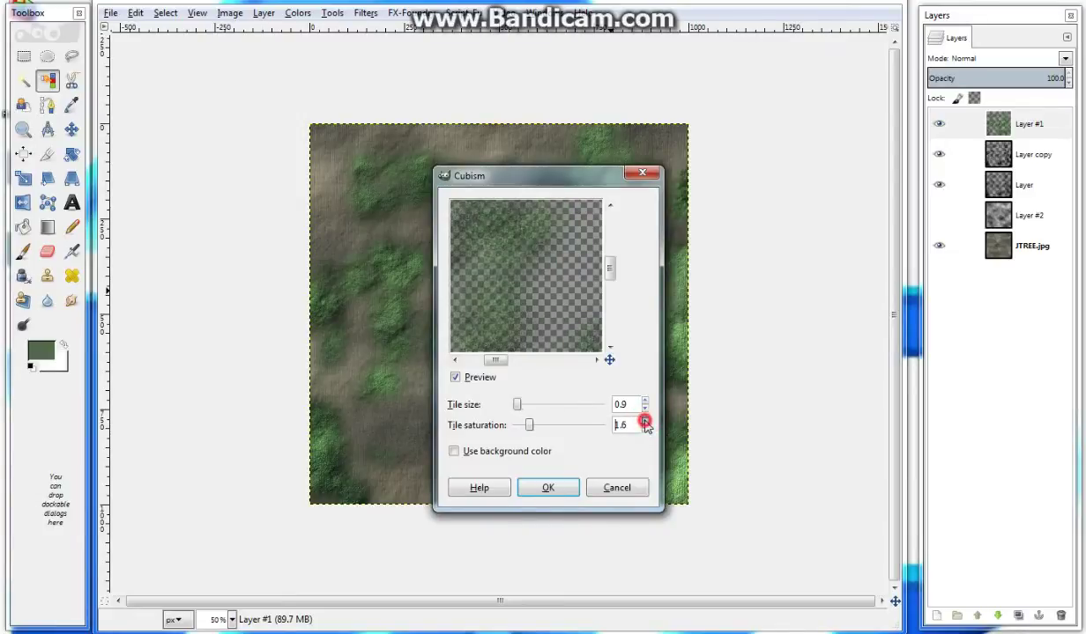
click(645, 421)
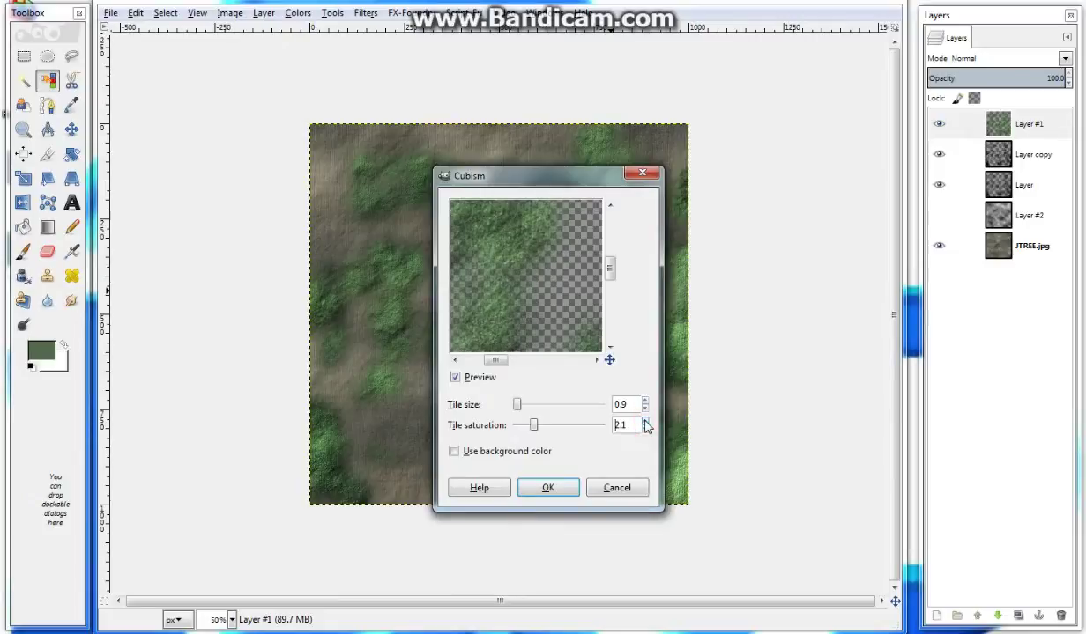
click(645, 422)
click(645, 422)
click(645, 422)
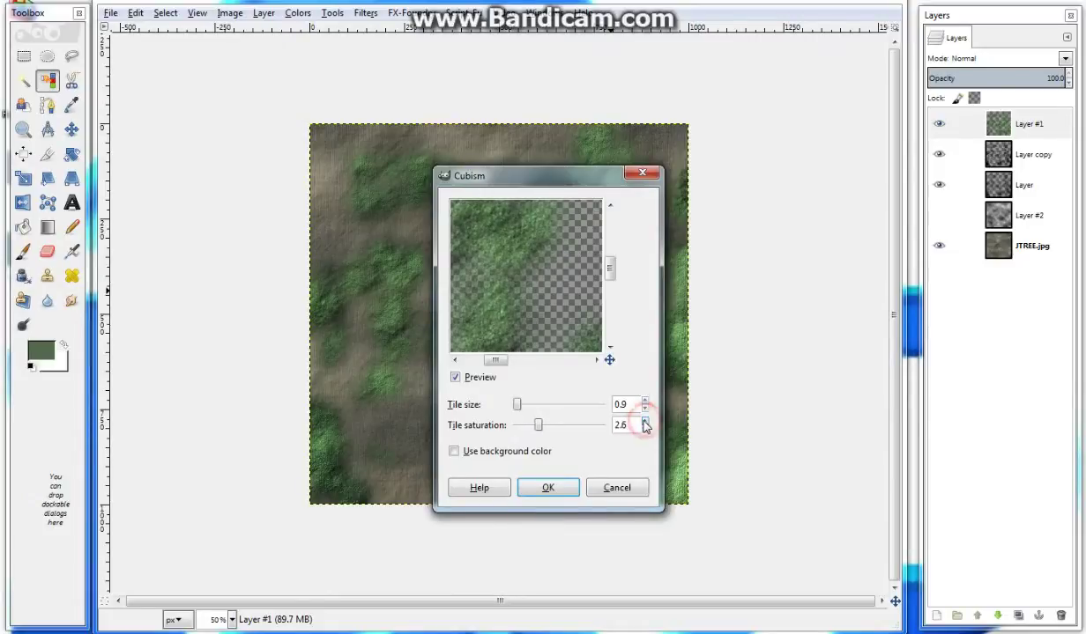
click(548, 488)
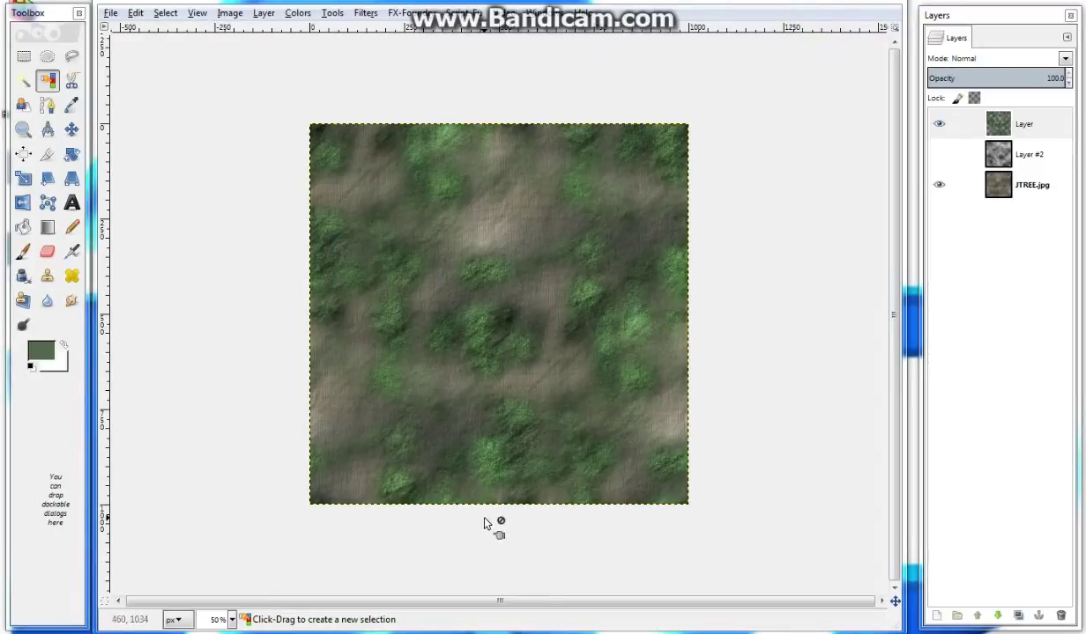
- Apply Make Seamless, undo it, then apply Make Seamless again
click(361, 13)
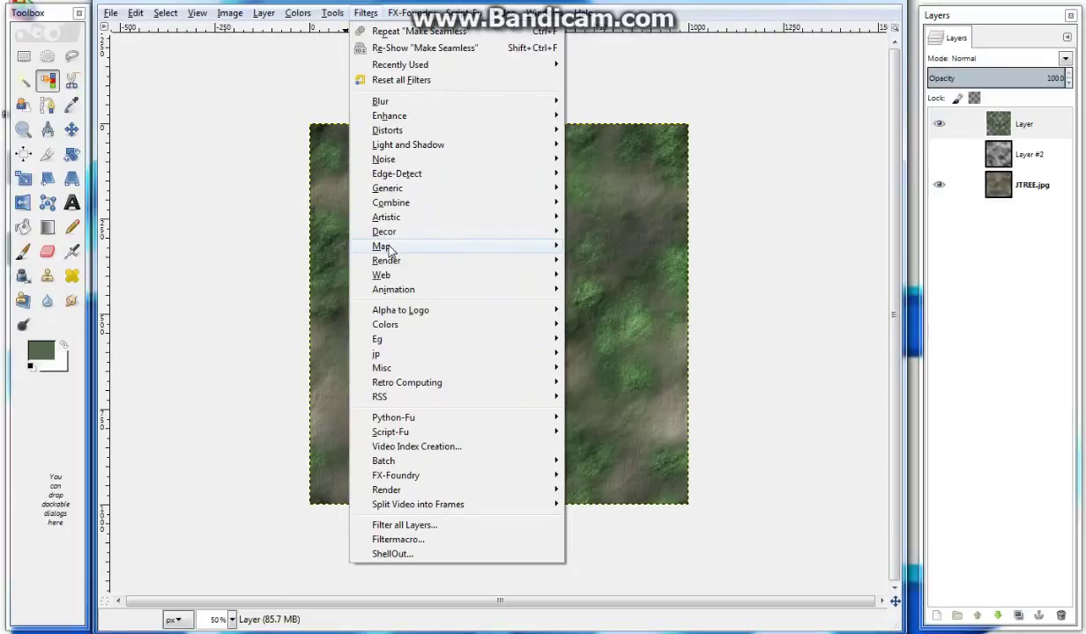
mouse_move(382, 246)
click(614, 304)
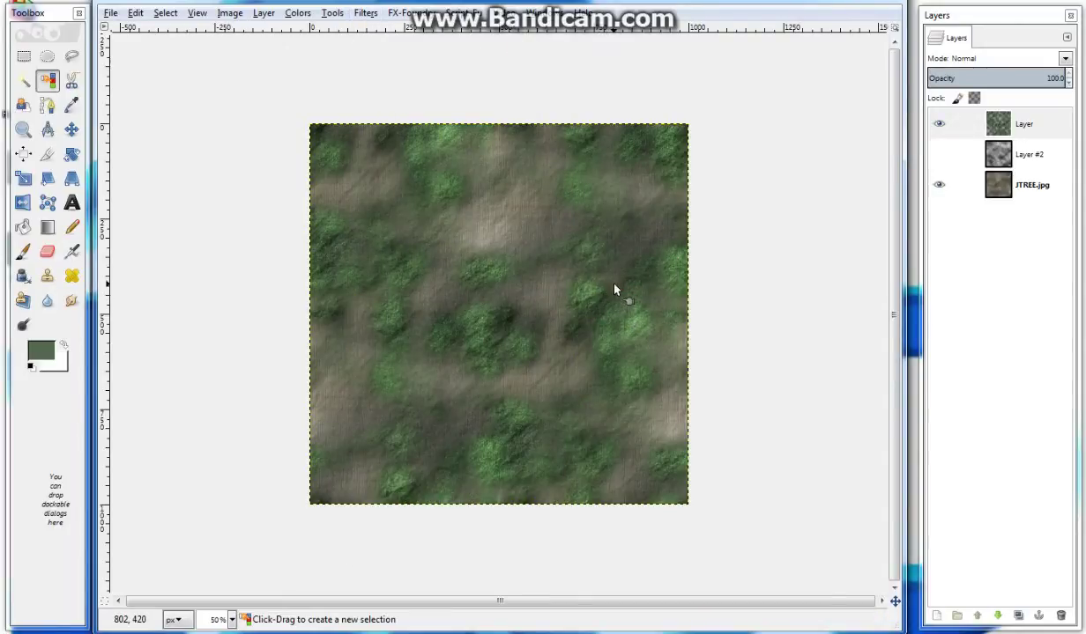
key(ctrl+z)
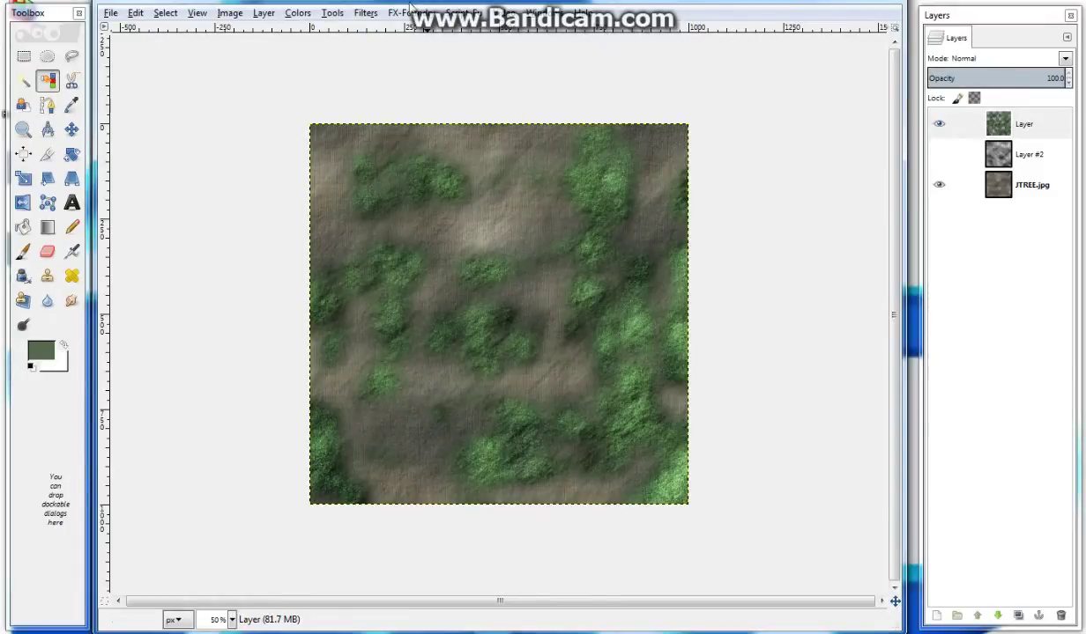
click(365, 14)
click(788, 436)
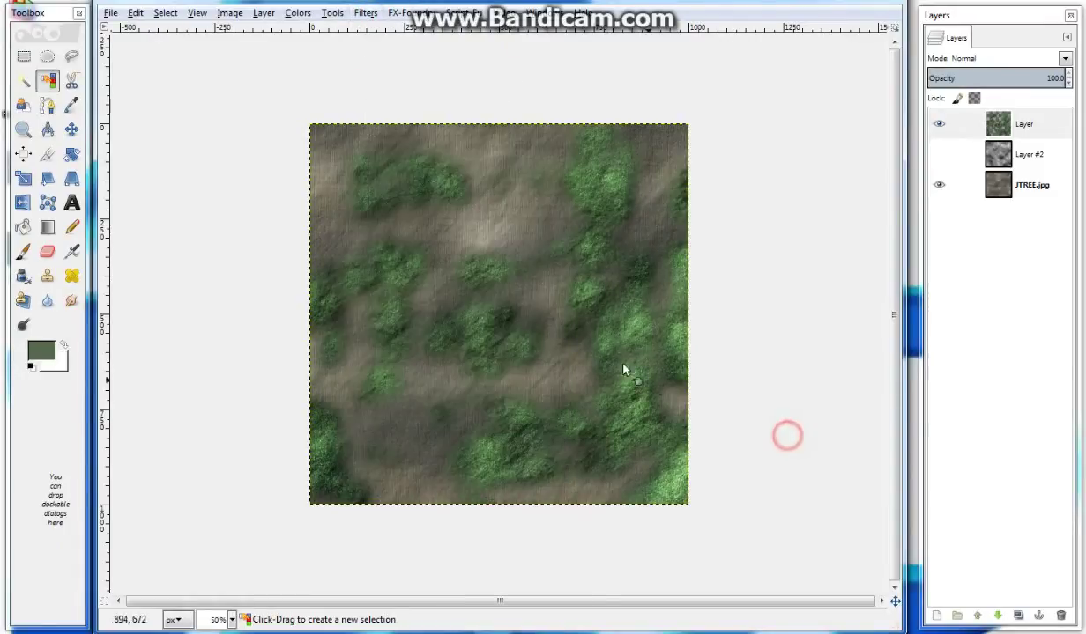
click(365, 13)
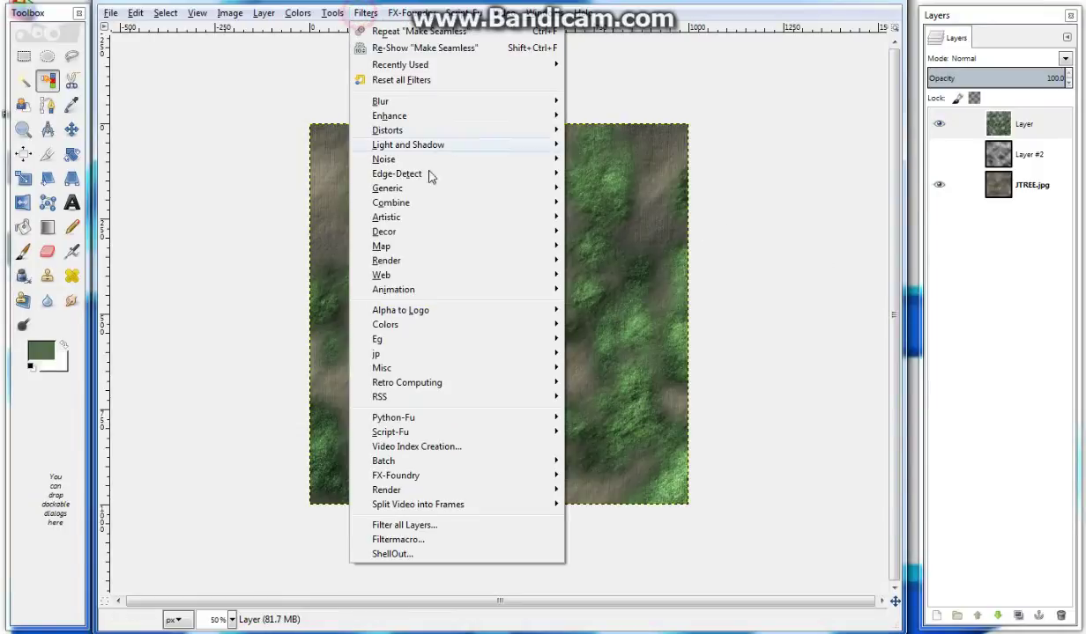
click(393, 249)
click(628, 303)
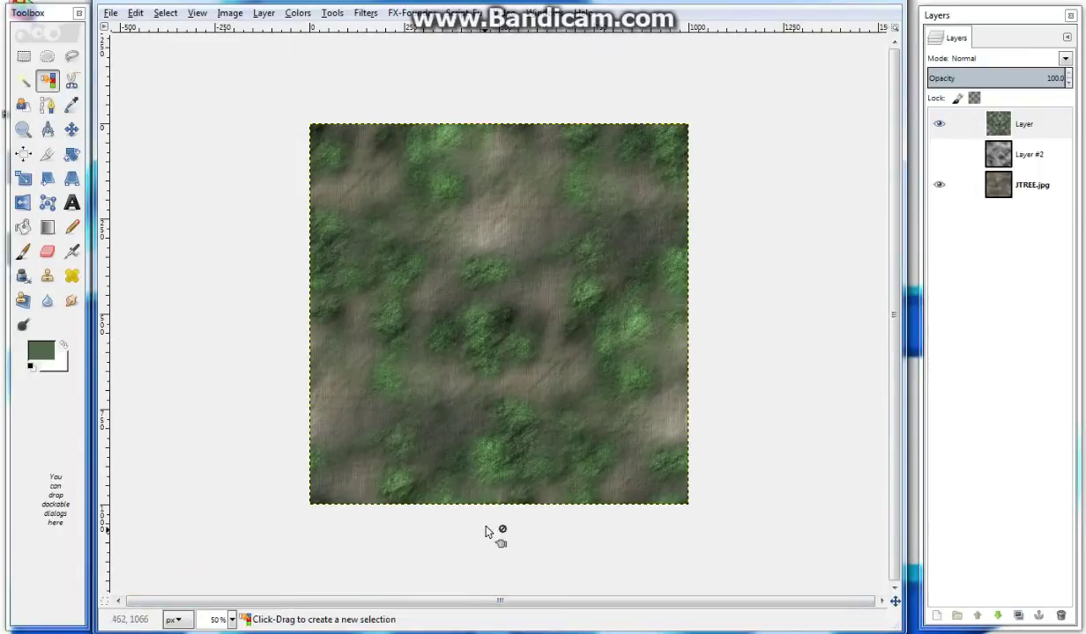
- Flatten the image into a single layer and make it seamless once more
click(229, 14)
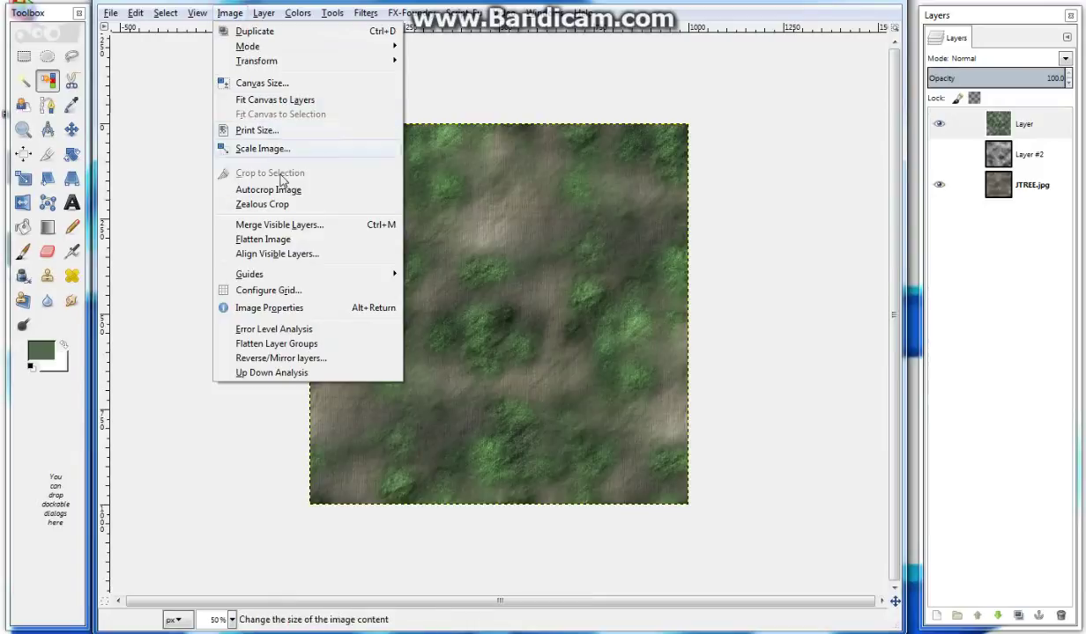
click(269, 240)
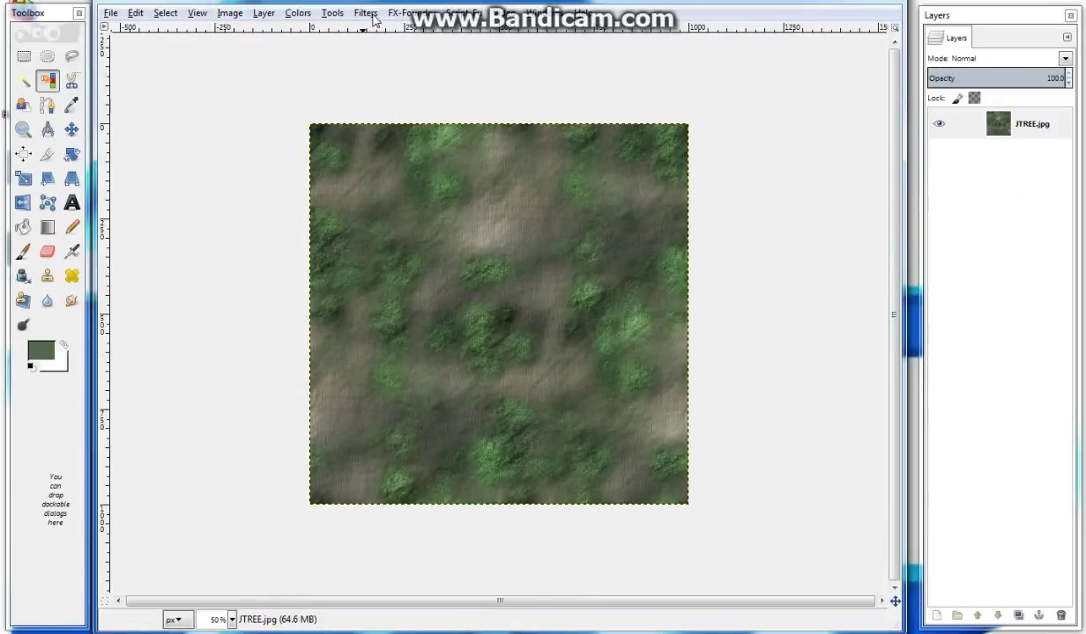
click(365, 13)
mouse_move(382, 246)
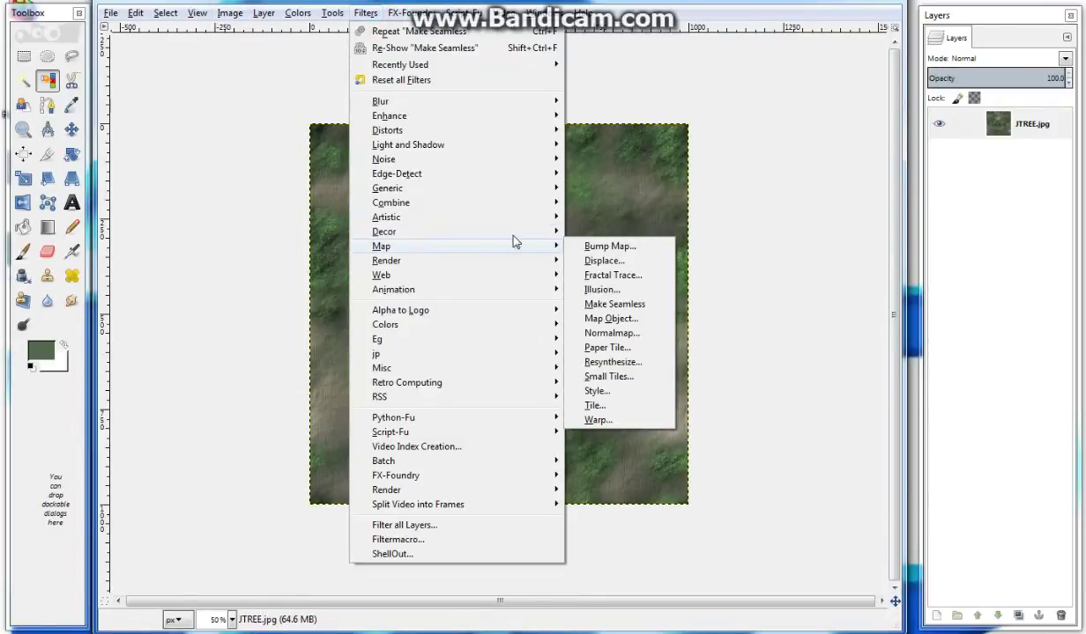
click(634, 305)
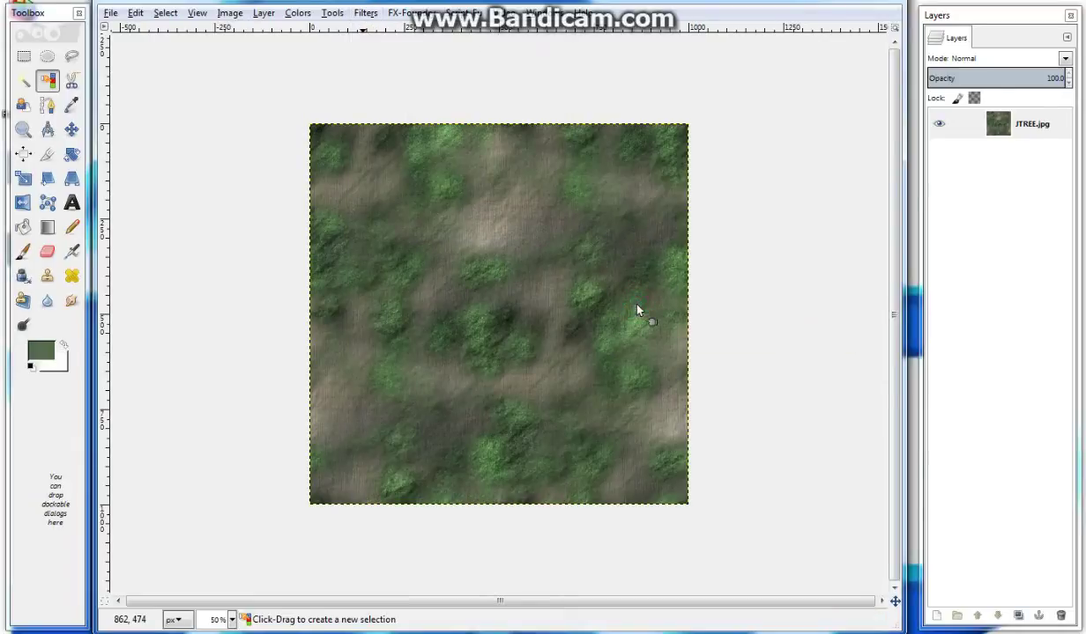
click(111, 13)
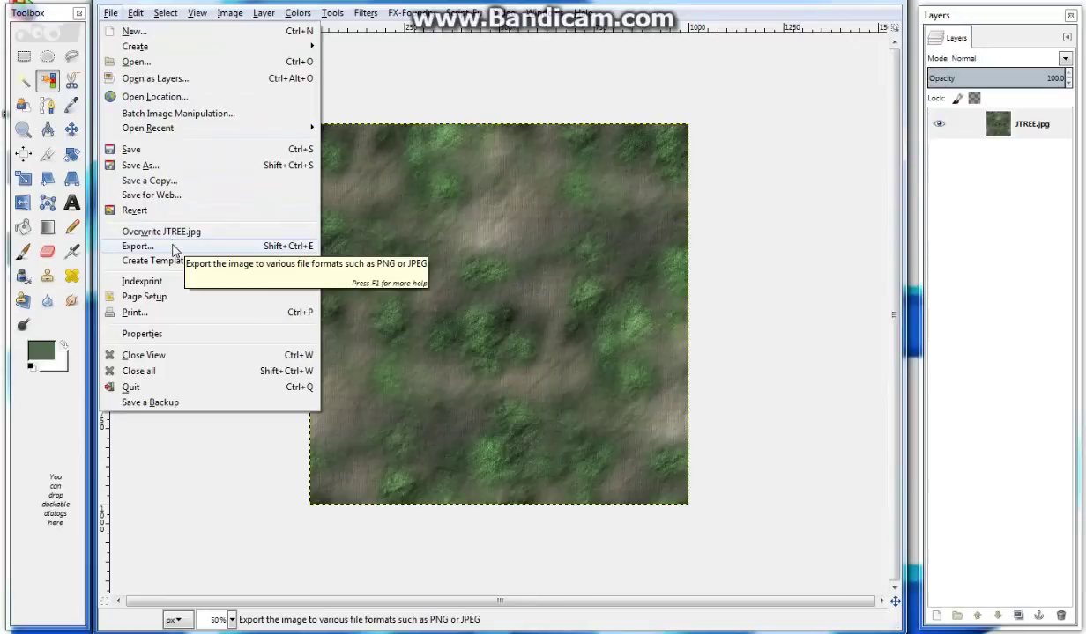
- Export the texture as JPEG quality 90, overwriting MJTREE.jpg on the Desktop
click(138, 247)
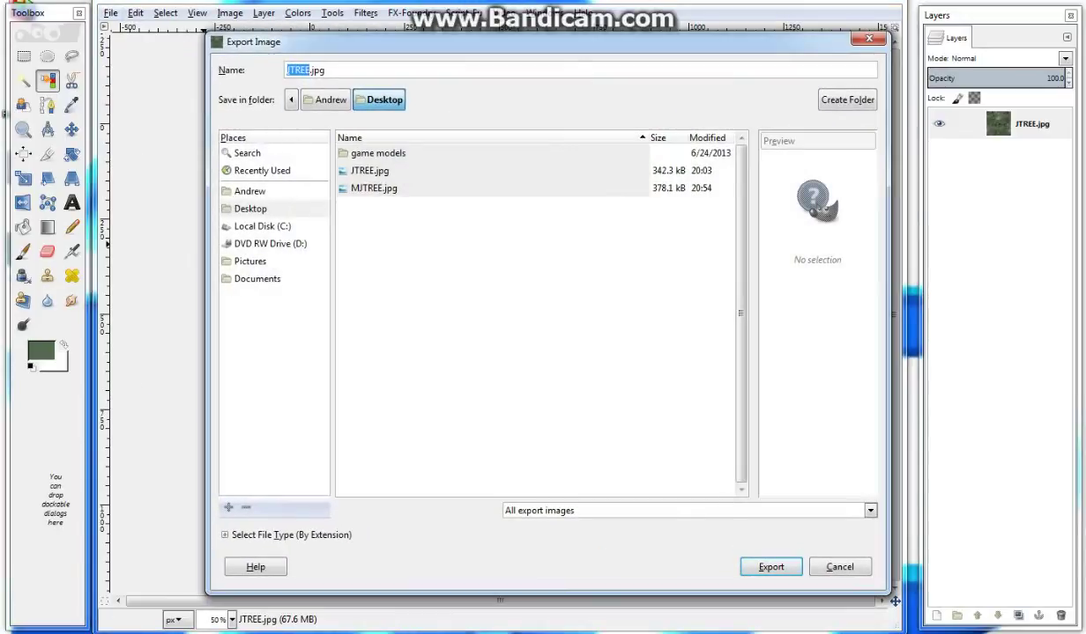
click(286, 70)
text(m)
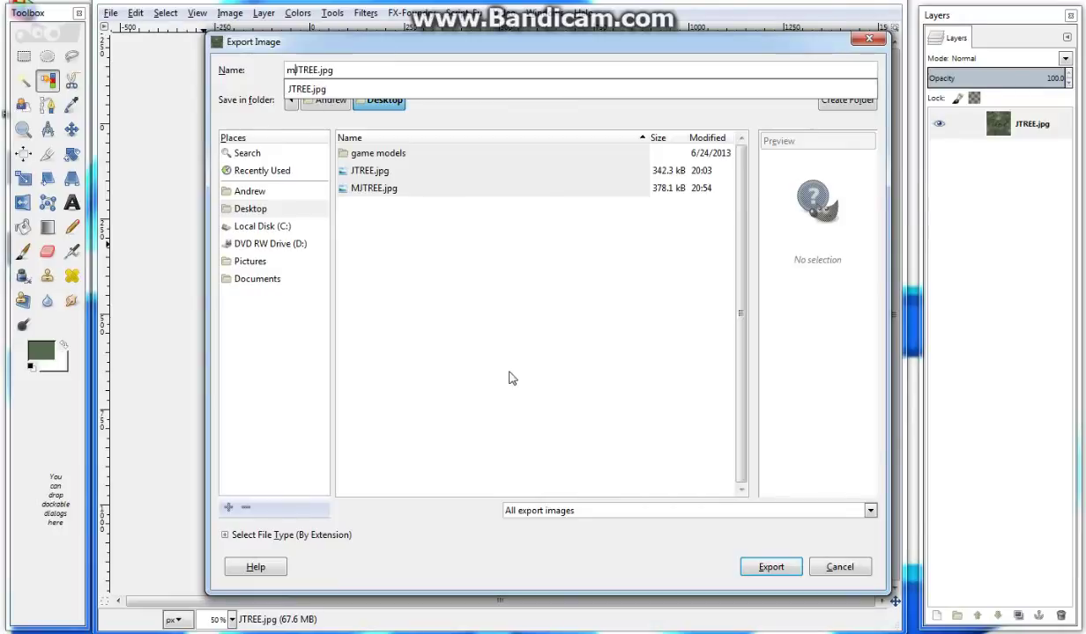
click(496, 548)
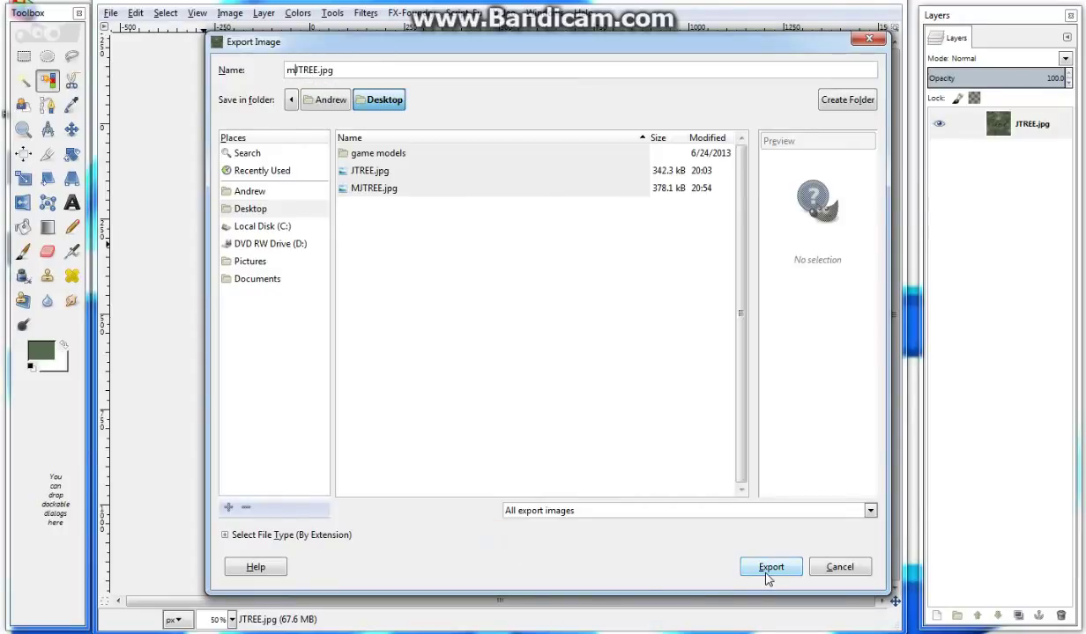
click(374, 188)
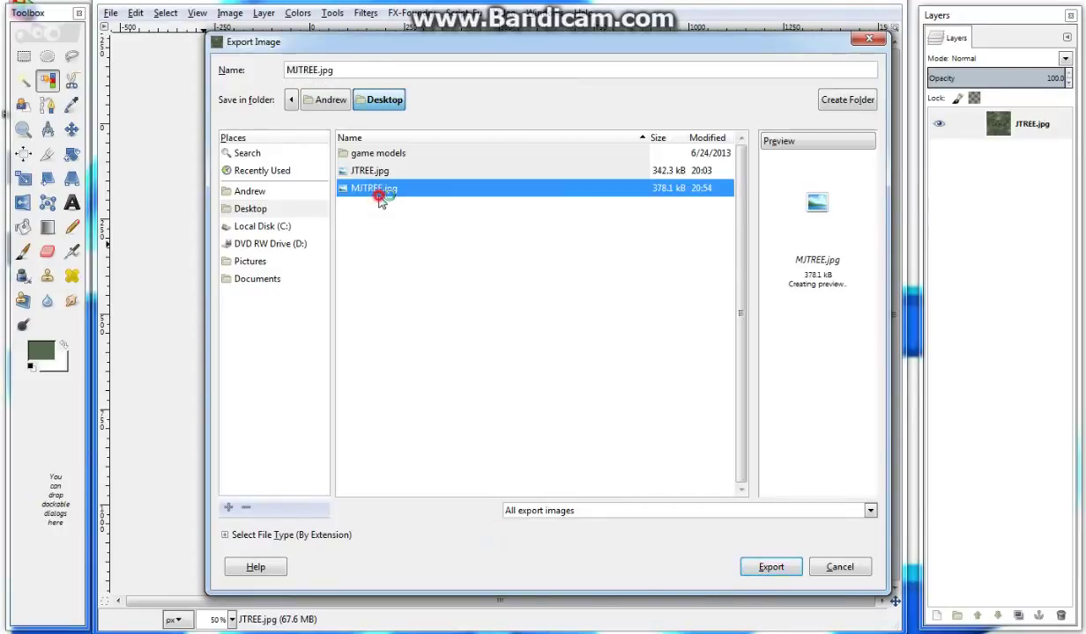
click(760, 567)
click(577, 382)
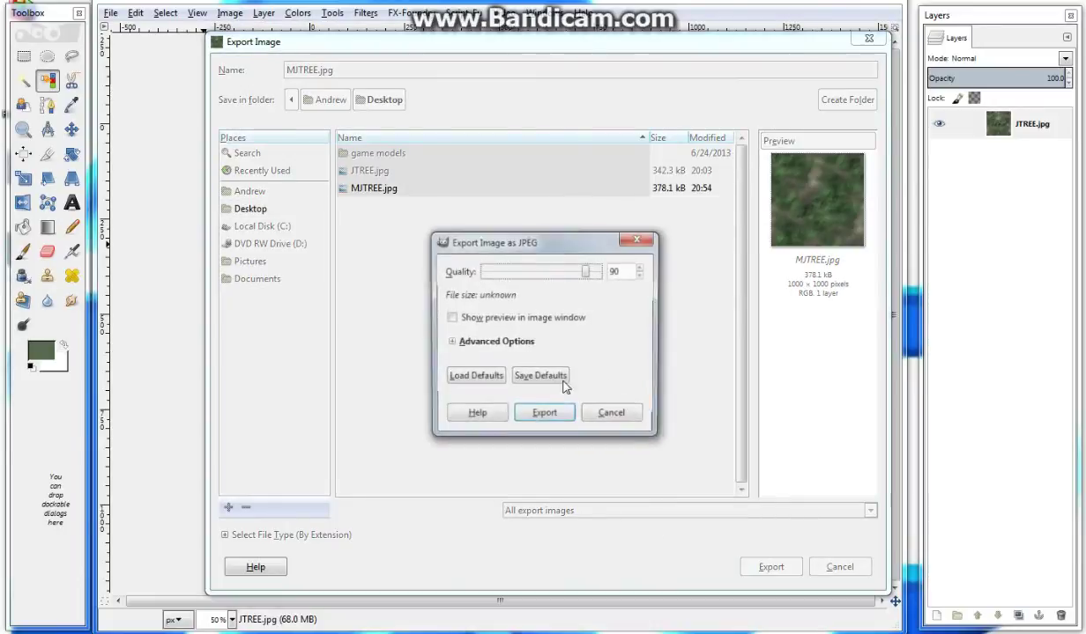
click(542, 412)
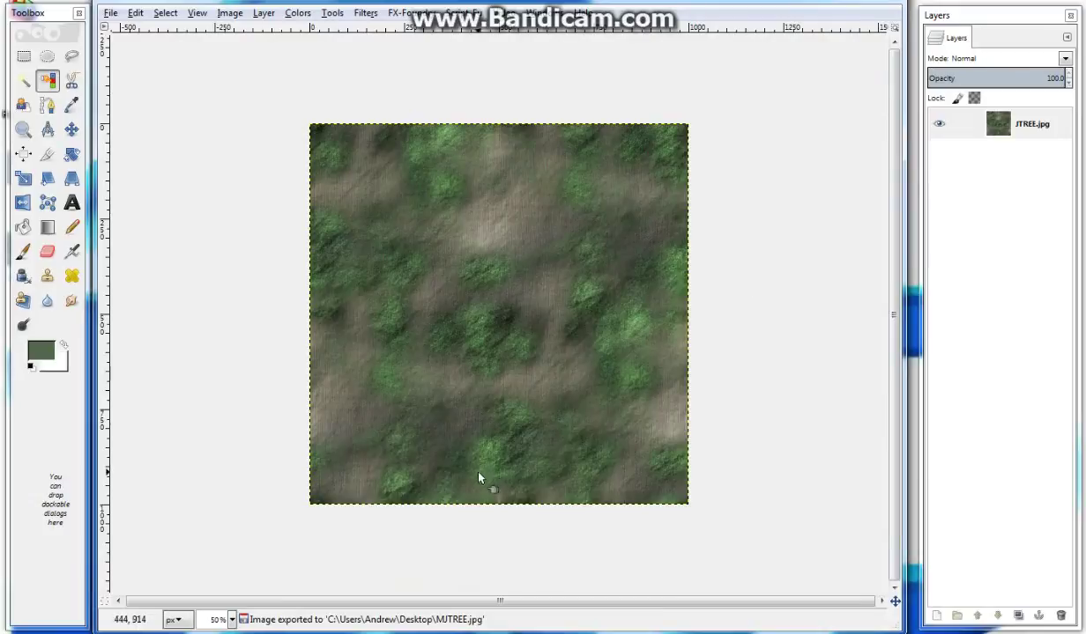
- Switch to Blender, orbit around the tree, and scroll to the texture's Image settings
key(alt+Tab)
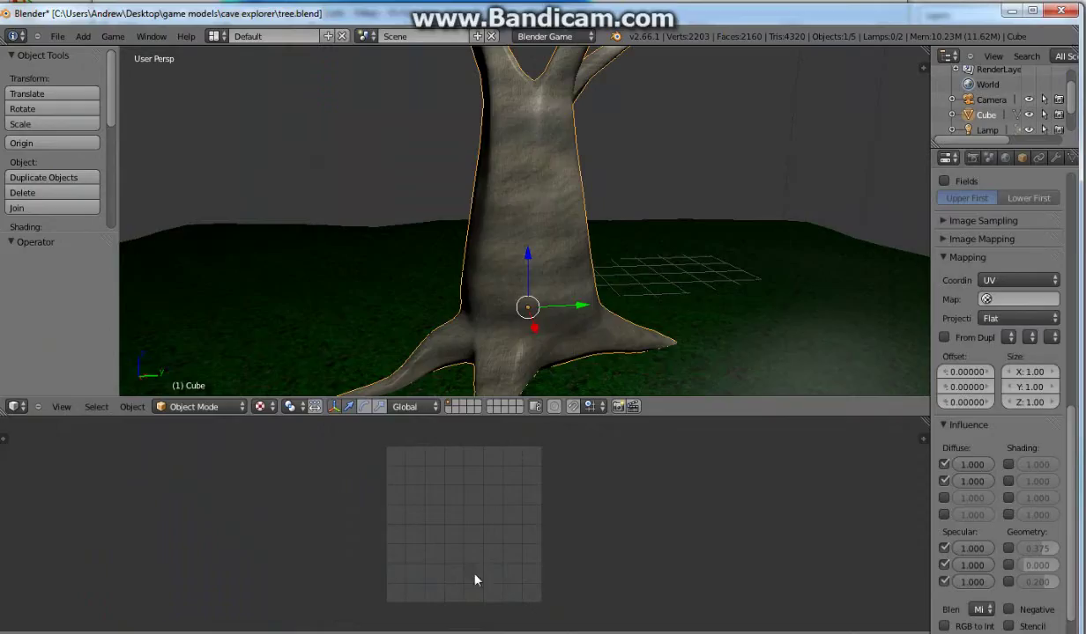
scroll(522, 197, down, 2)
scroll(521, 197, up, 2)
key(KP_6)
key(KP_6)
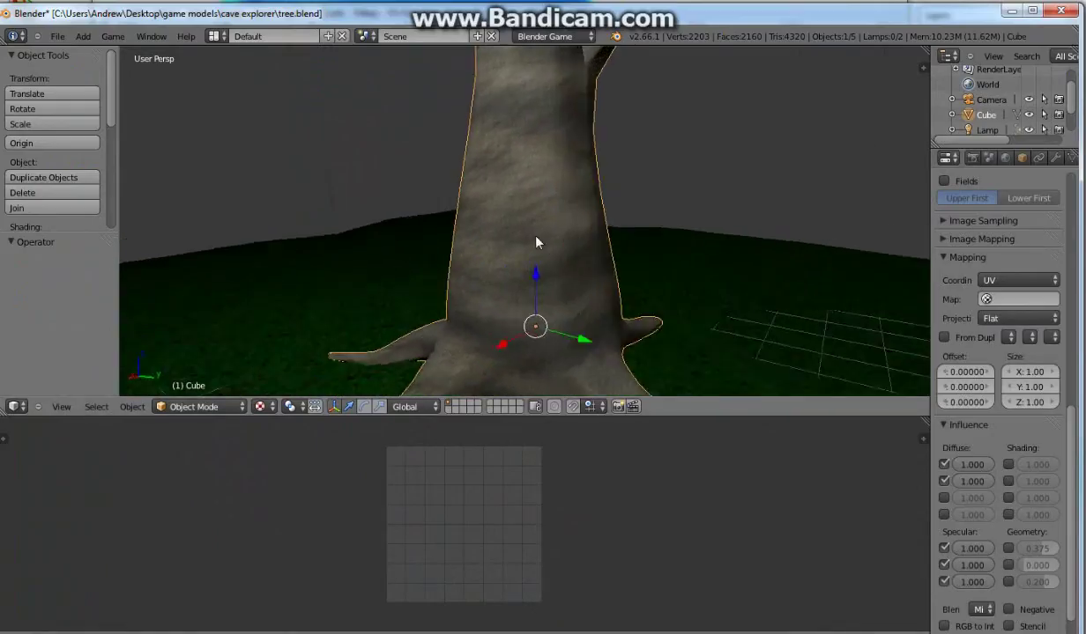
key(KP_6)
key(KP_6)
key(KP_4)
key(KP_4)
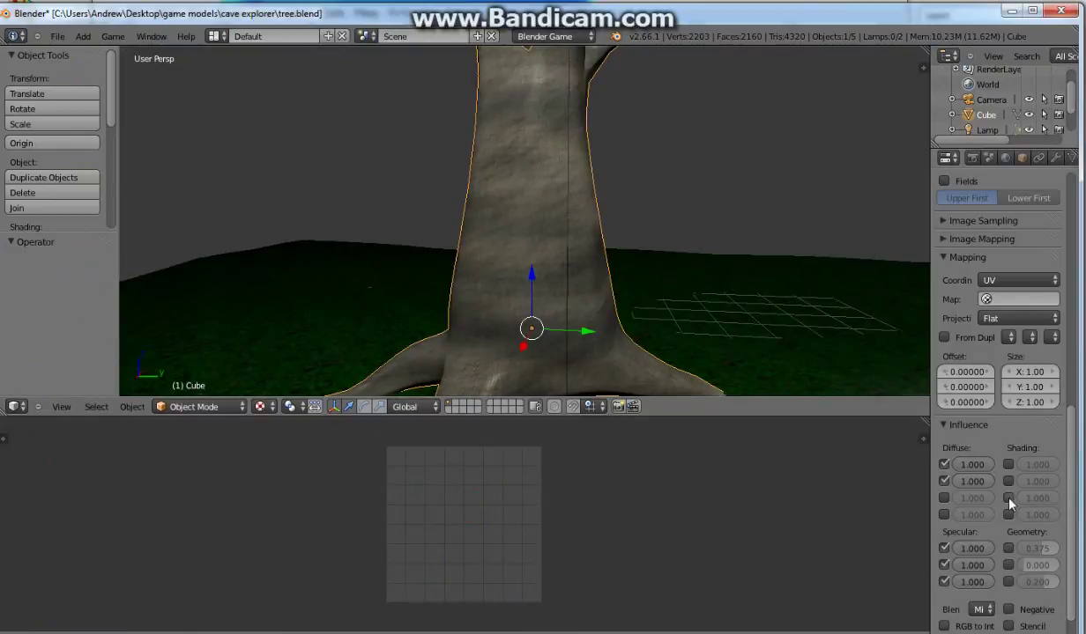
scroll(1027, 300, up, 4)
scroll(1013, 277, up, 5)
scroll(1022, 352, up, 1)
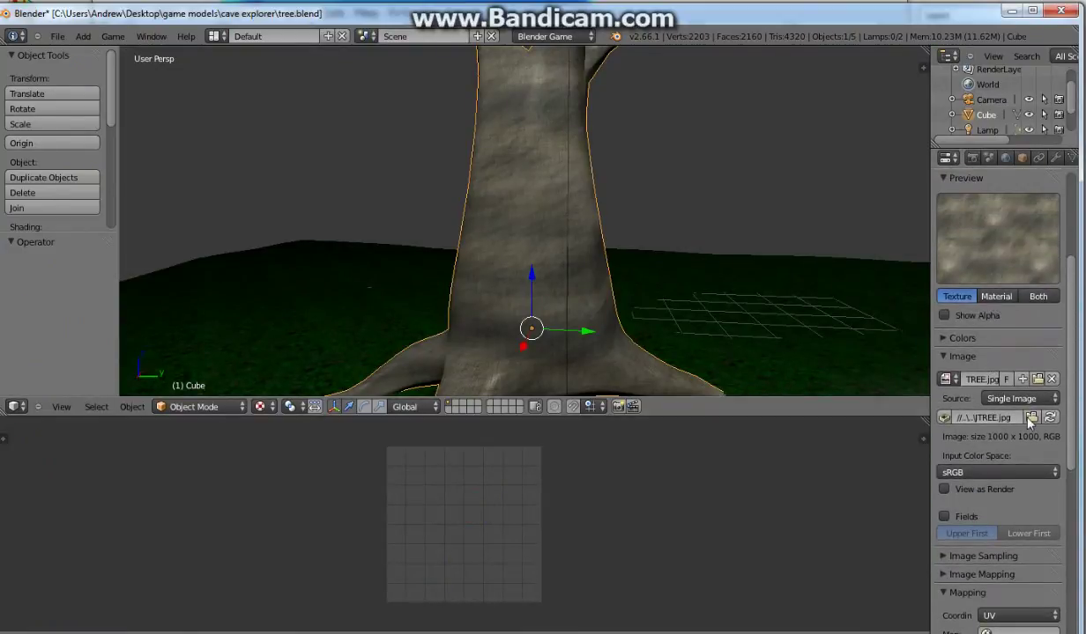
- Load MJTREE.jpg as the trunk's texture image and maximise Blender to view it
click(1030, 417)
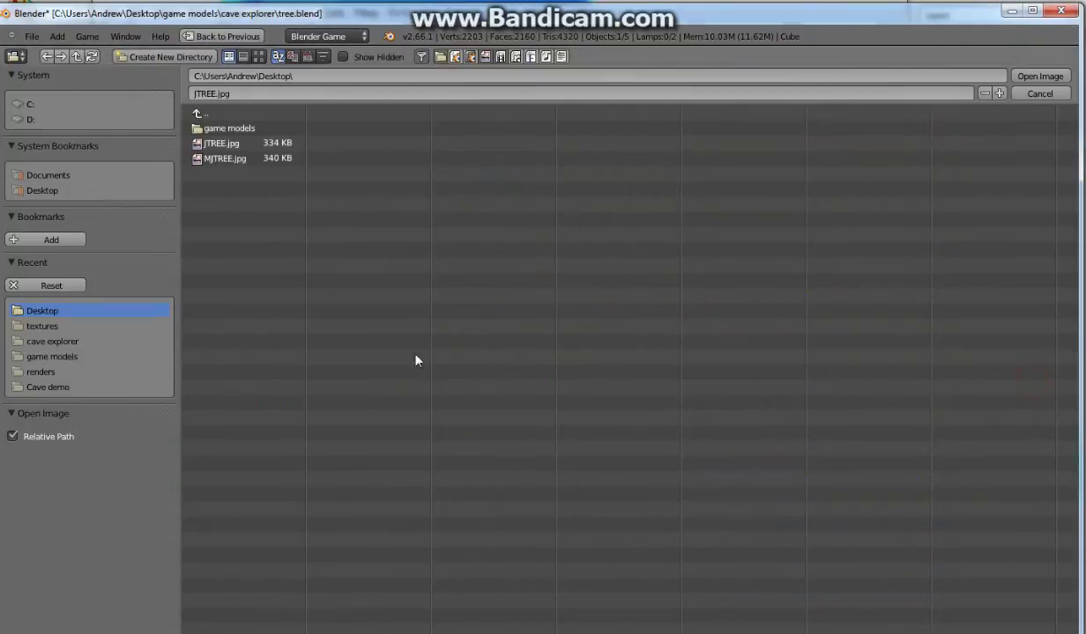
click(216, 158)
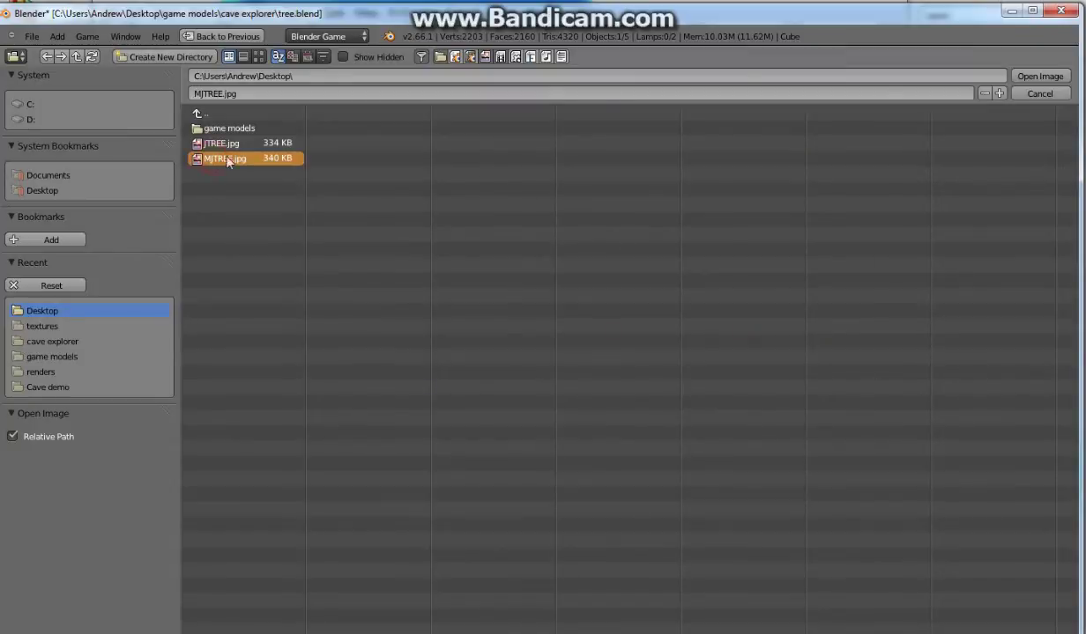
click(1033, 79)
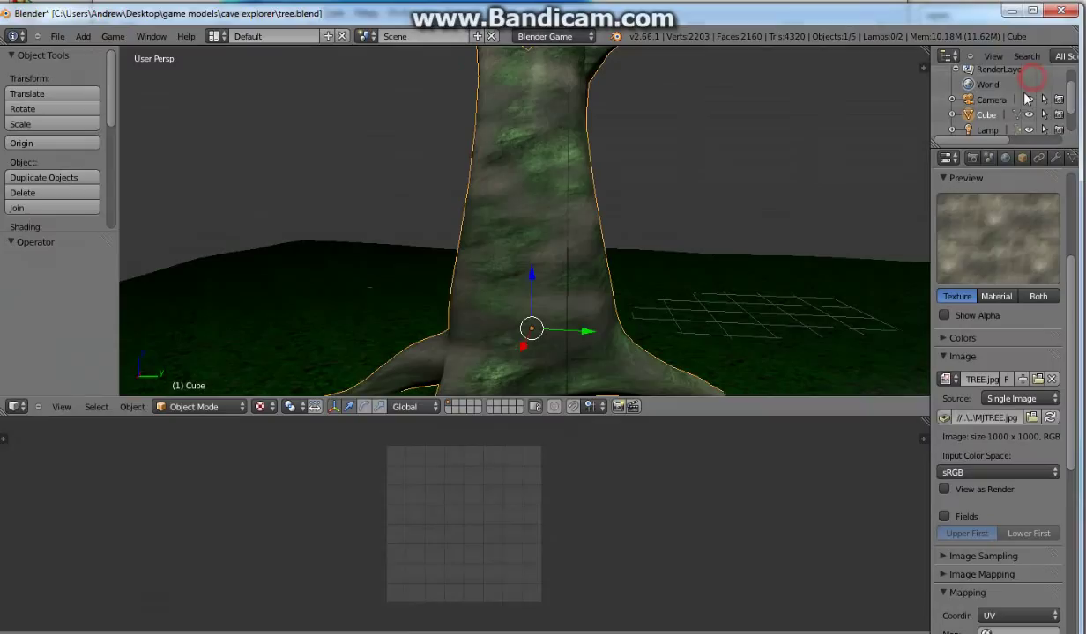
click(1033, 10)
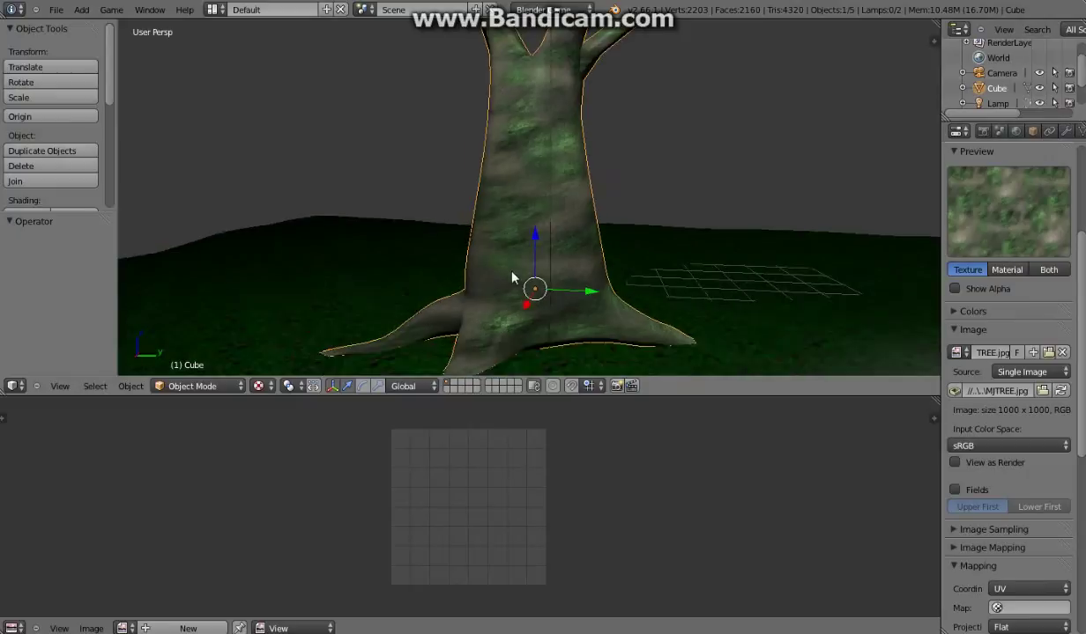
mouse_move(560, 270)
mouse_down()
mouse_move(574, 283)
mouse_move(497, 355)
mouse_up()
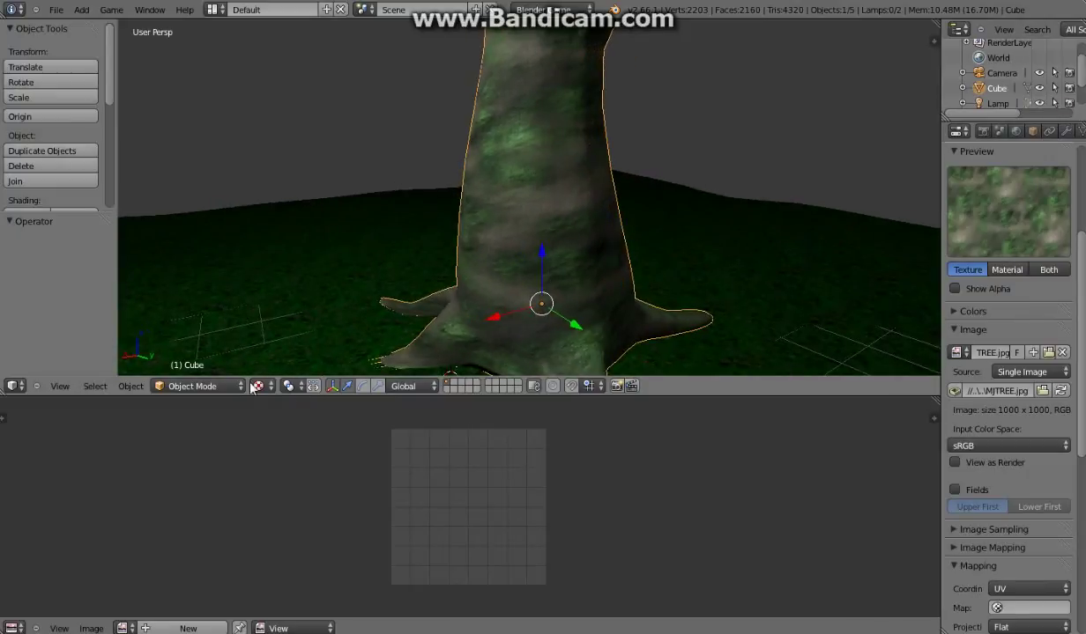
- In Edit Mode, stretch the tree's UVs 2.67 along X, then check the trunk
click(204, 386)
click(196, 354)
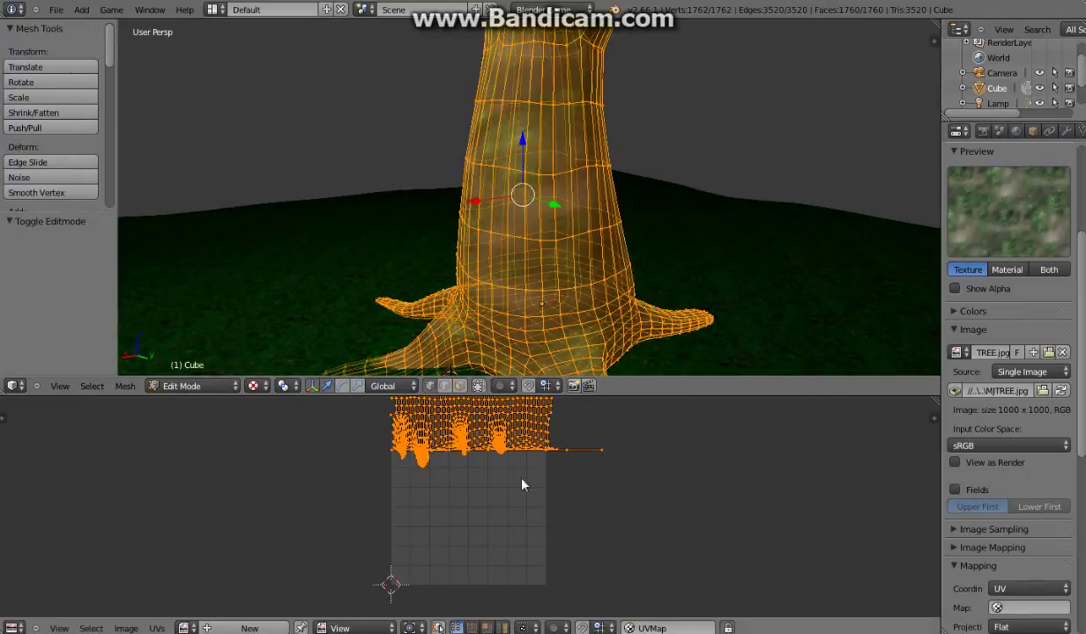
scroll(516, 433, down, 1)
key(s)
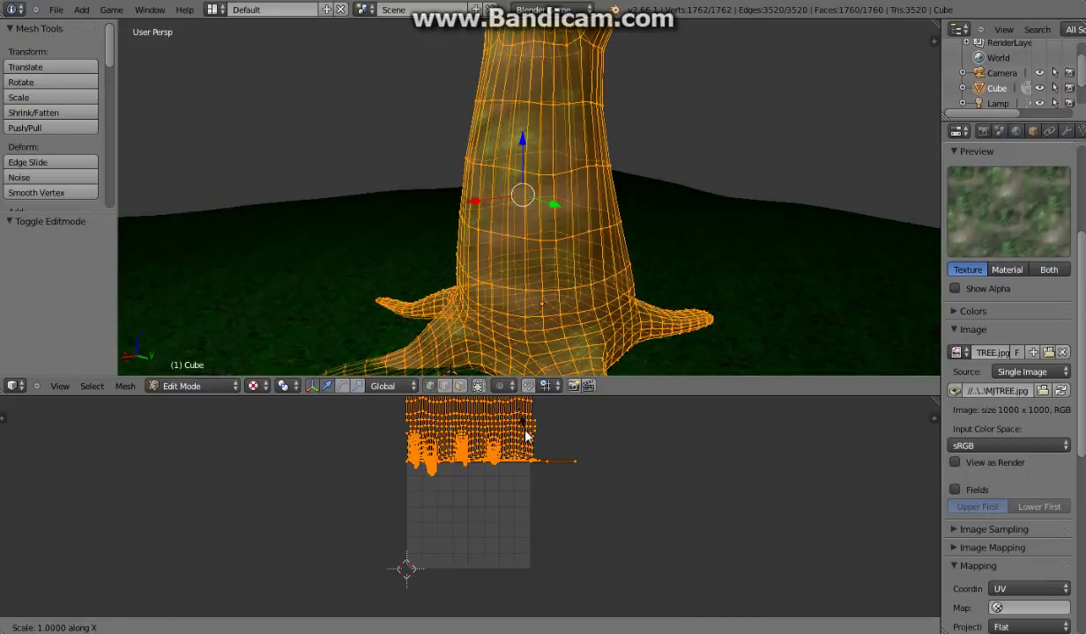
key(x)
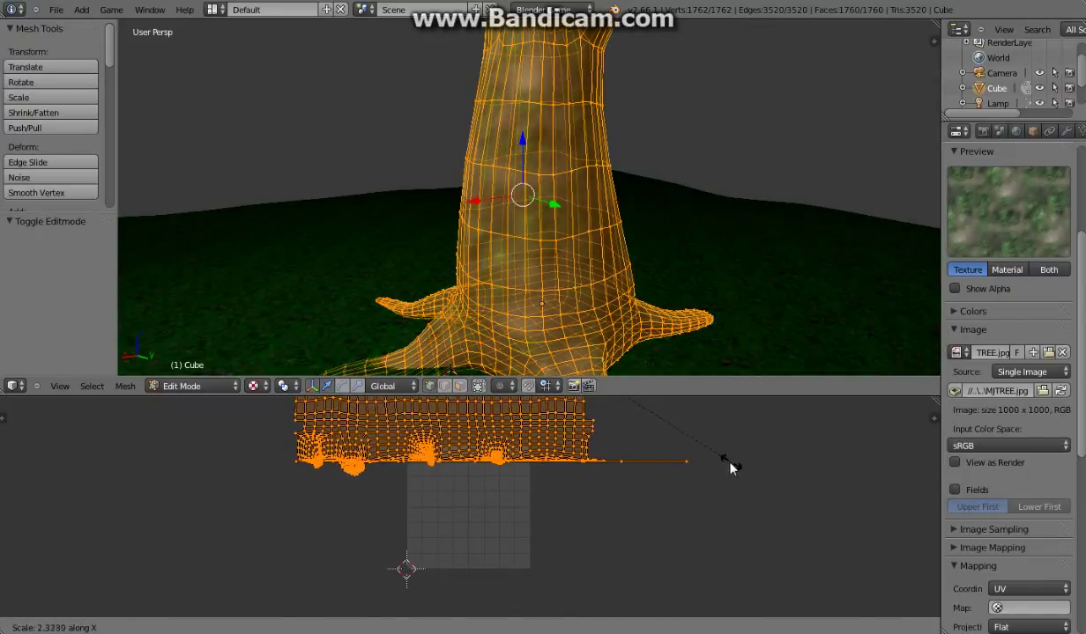
click(780, 465)
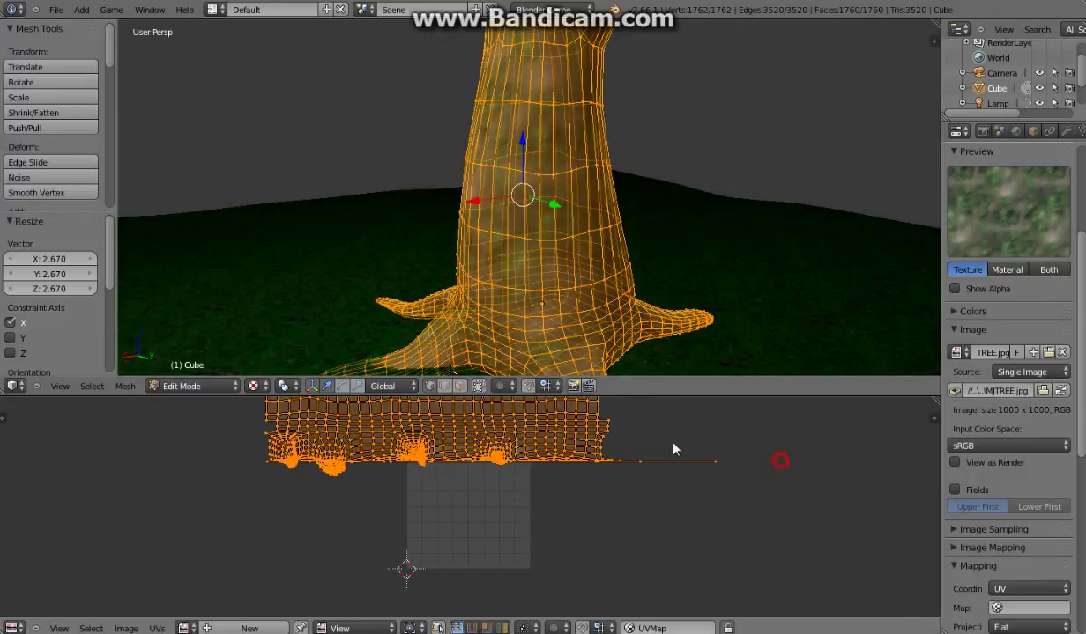
click(194, 386)
click(181, 368)
mouse_move(520, 248)
mouse_down()
mouse_move(610, 243)
mouse_move(654, 223)
mouse_move(541, 291)
mouse_up()
- Shrink the UVs uniformly to 0.6 and orbit around the trunk base to inspect
click(219, 391)
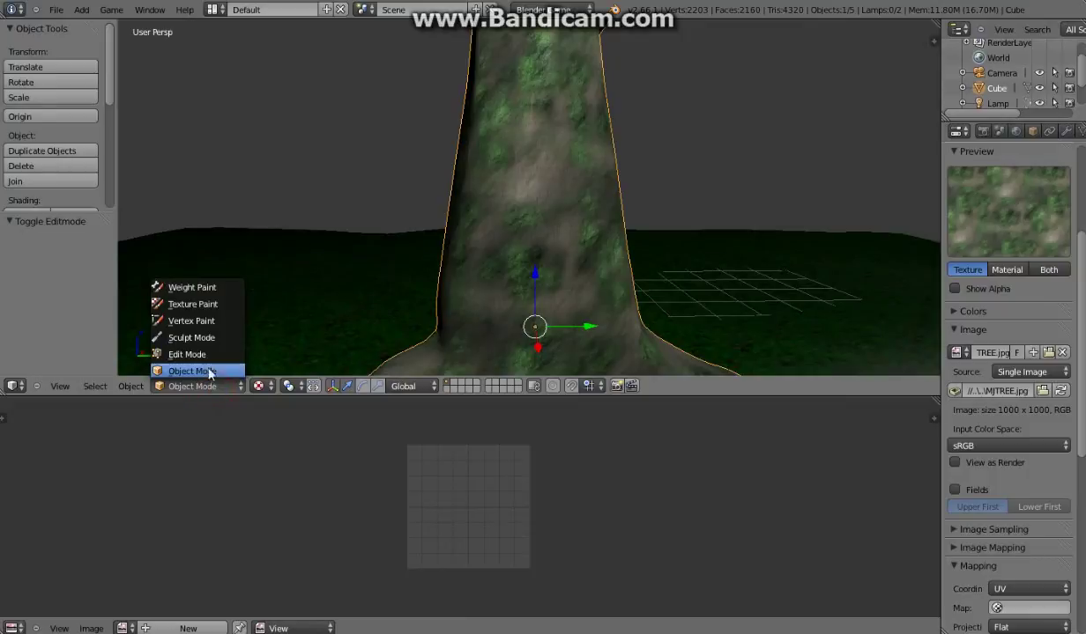
click(204, 351)
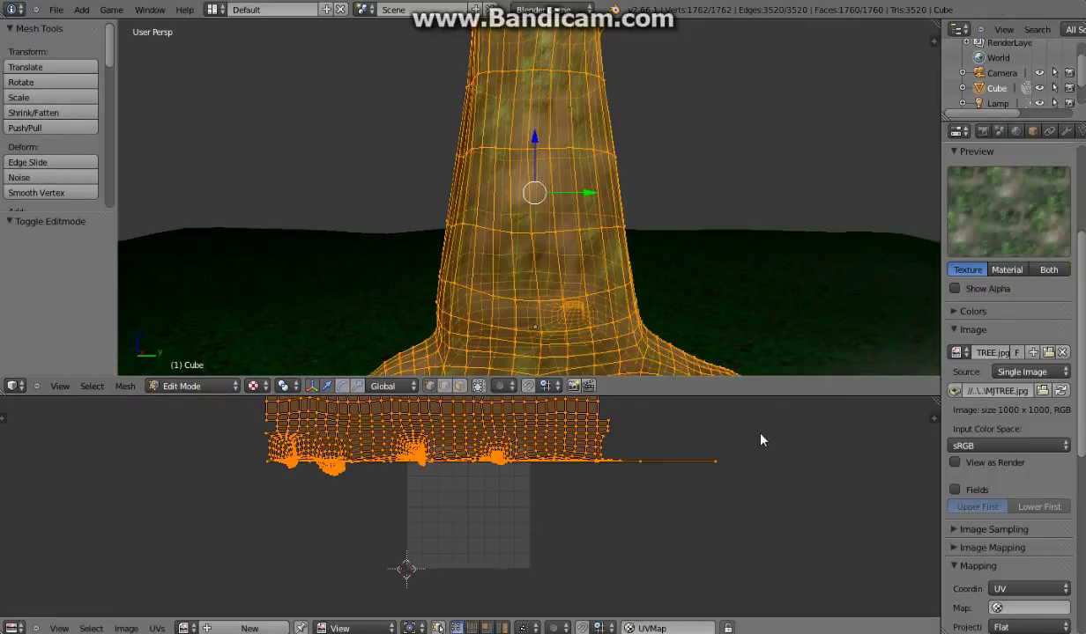
key(s)
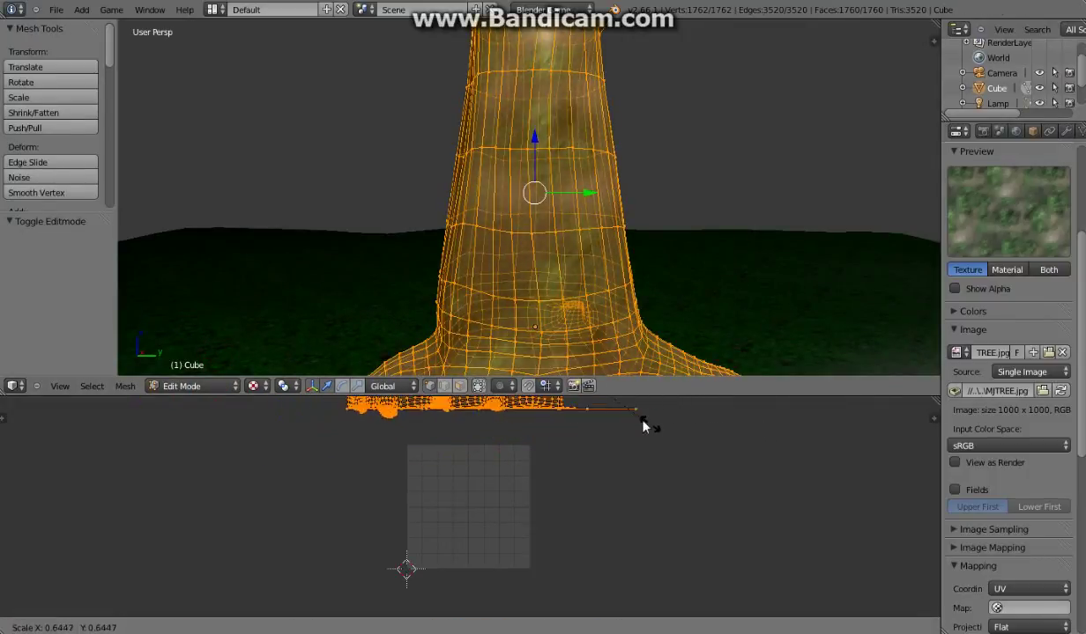
click(634, 421)
click(182, 386)
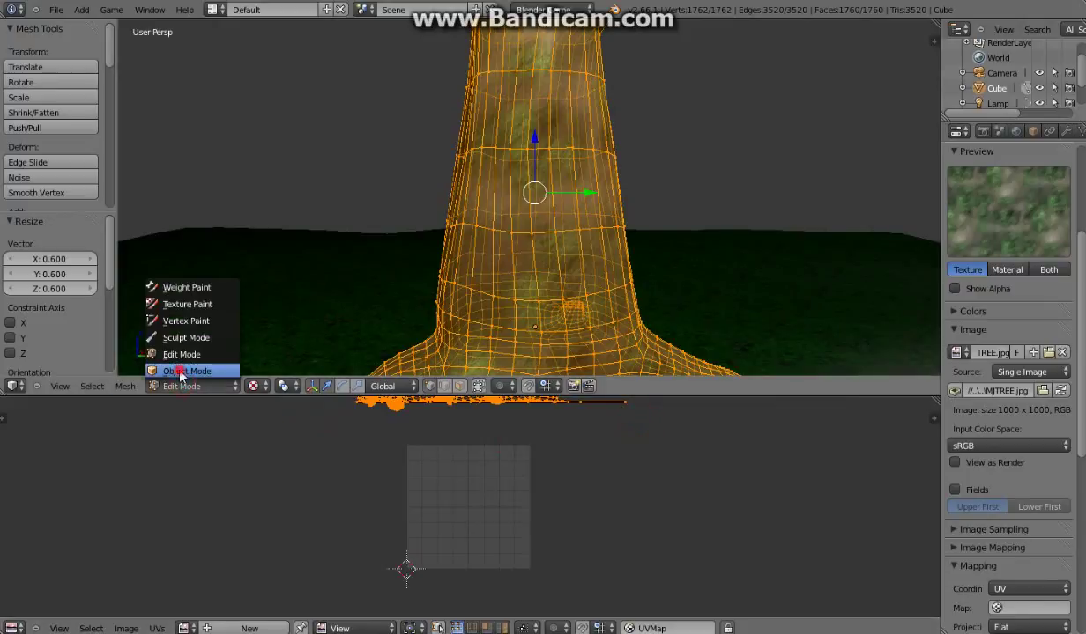
mouse_move(494, 264)
mouse_down()
mouse_move(385, 287)
mouse_move(485, 283)
mouse_up()
scroll(483, 264, up, 3)
scroll(493, 231, down, 1)
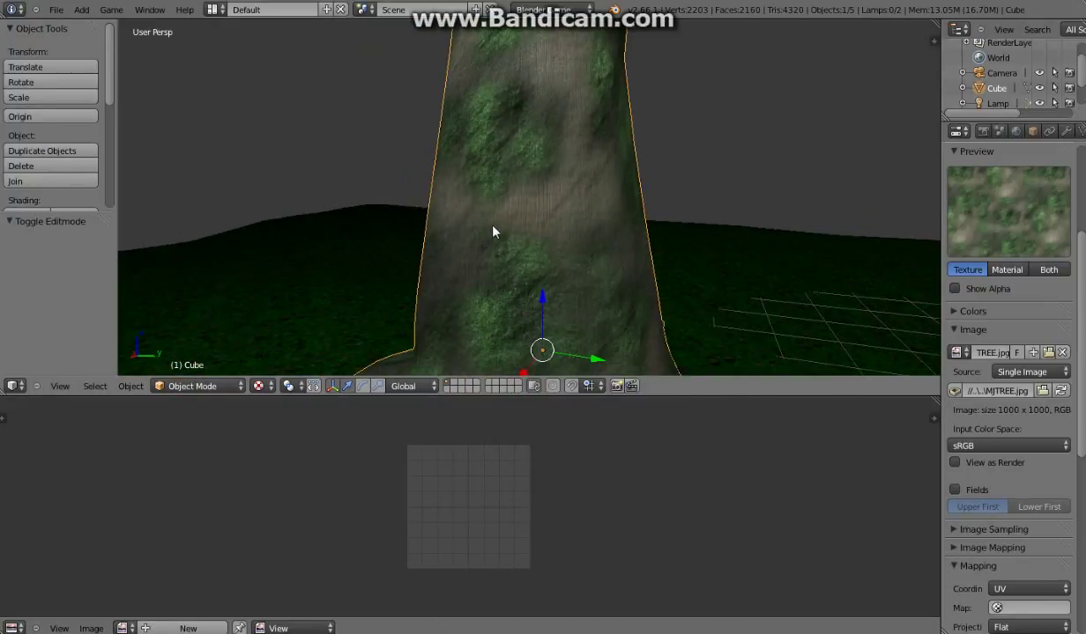
mouse_move(493, 232)
mouse_down()
mouse_move(581, 295)
mouse_move(625, 305)
mouse_move(462, 228)
mouse_move(611, 245)
mouse_move(516, 243)
mouse_move(467, 265)
mouse_up()
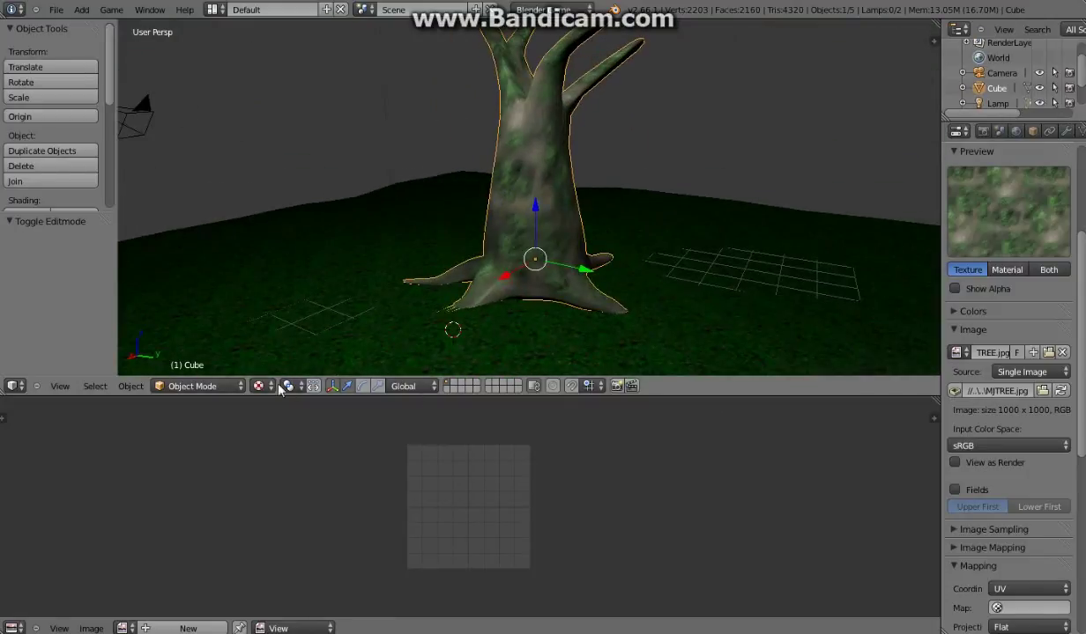
- Rotate the tree's UVs 180 degrees in Edit Mode, then return to Object Mode
click(228, 386)
click(189, 353)
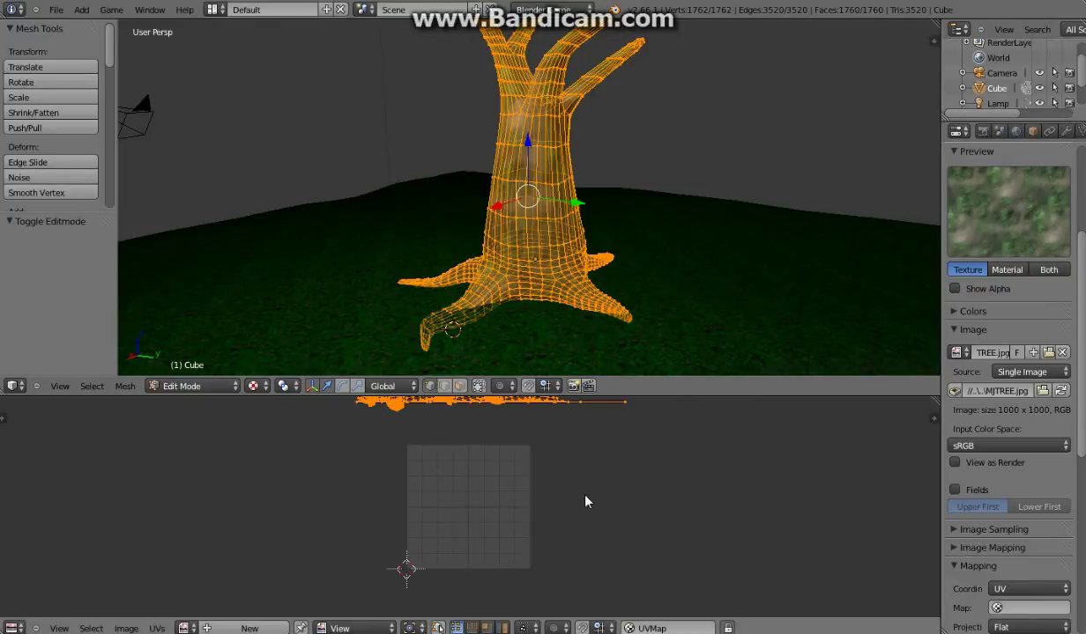
key(r)
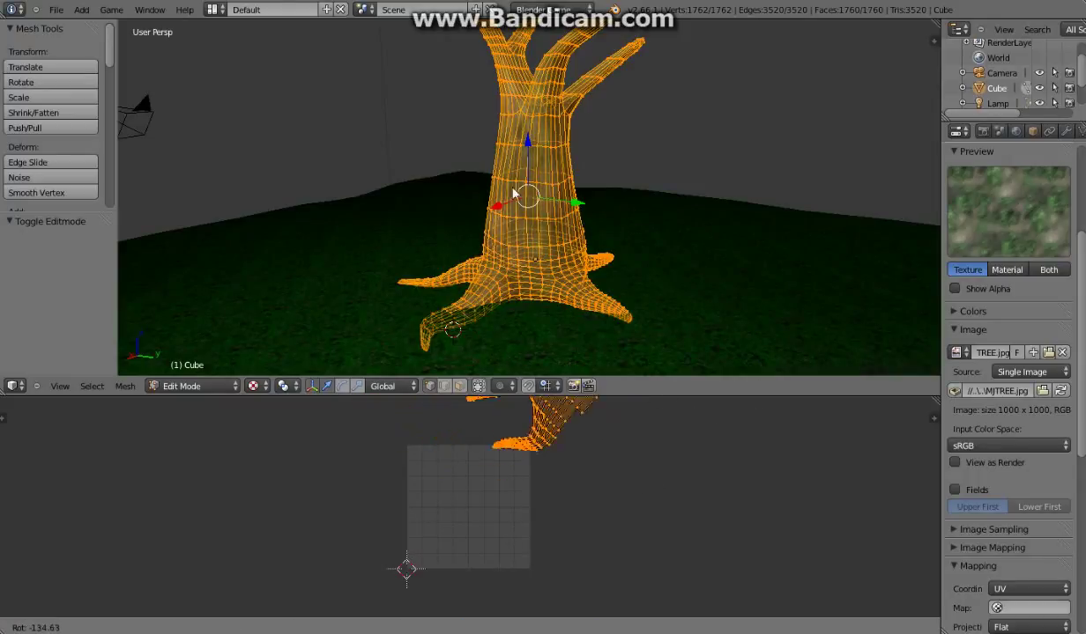
click(459, 199)
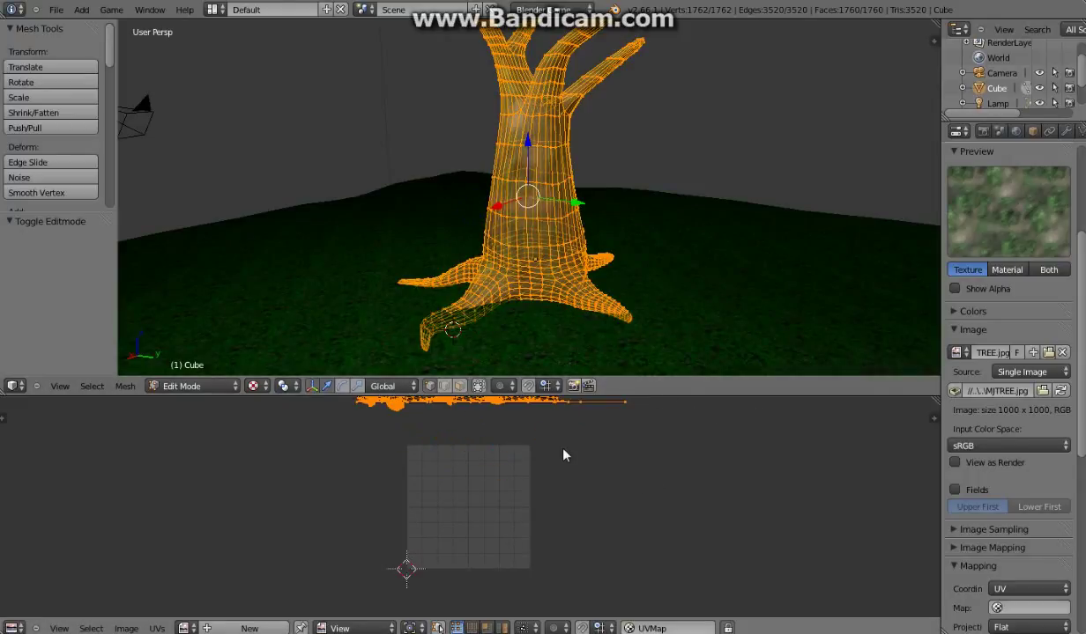
text(r180)
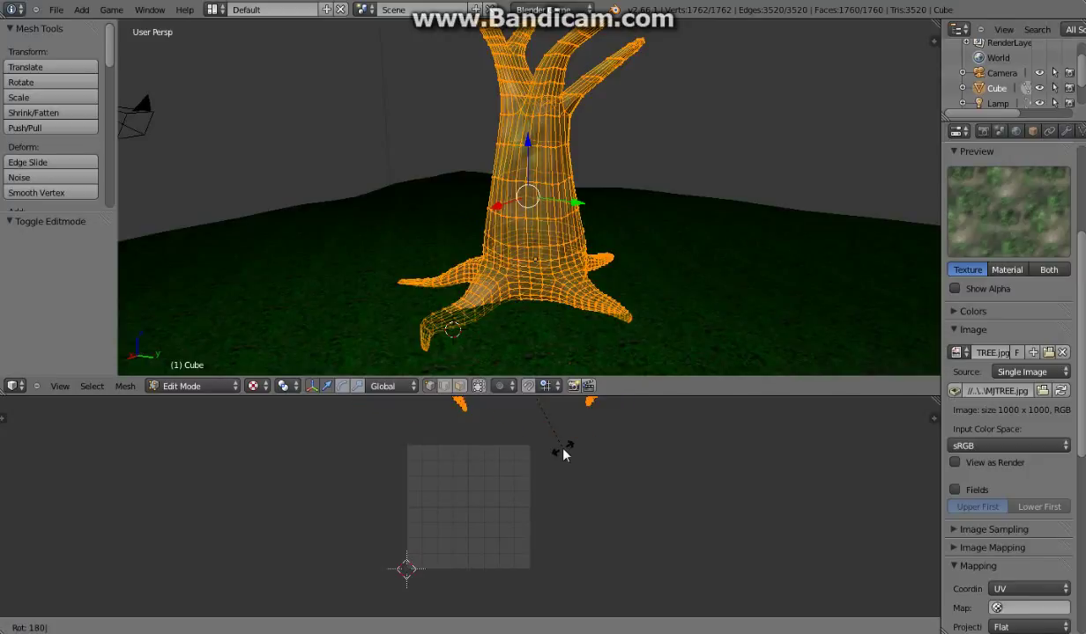
click(564, 453)
click(194, 386)
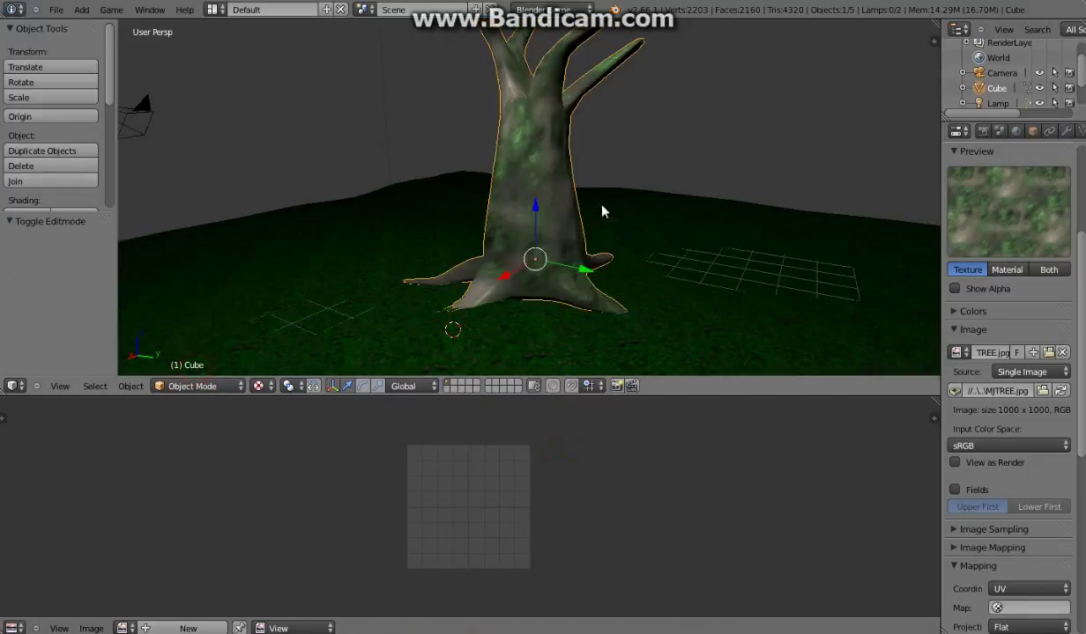
scroll(602, 212, up, 5)
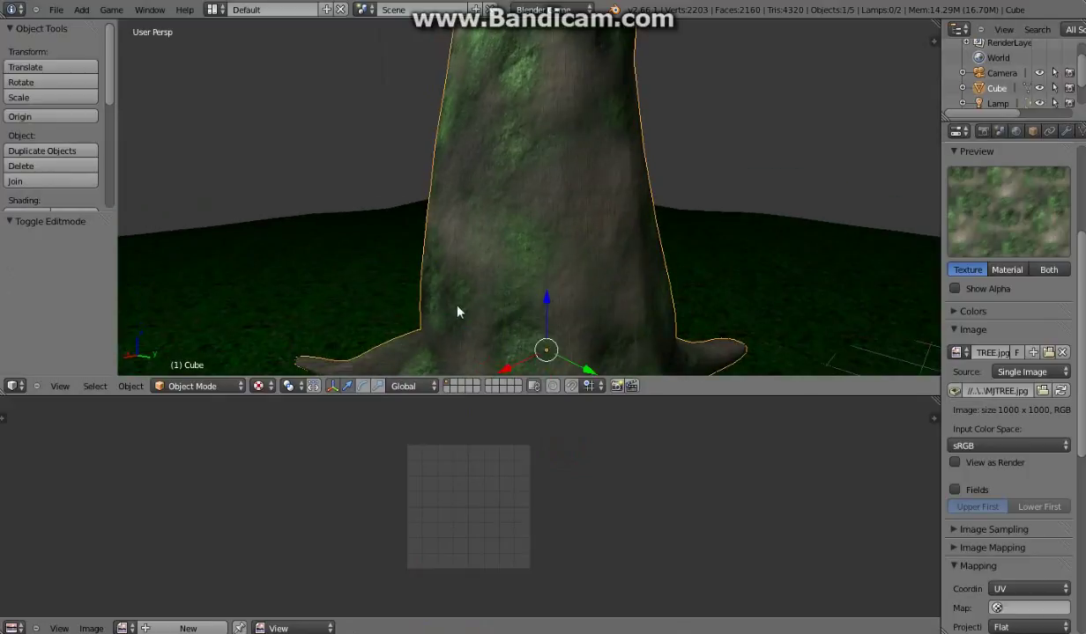
scroll(457, 311, down, 4)
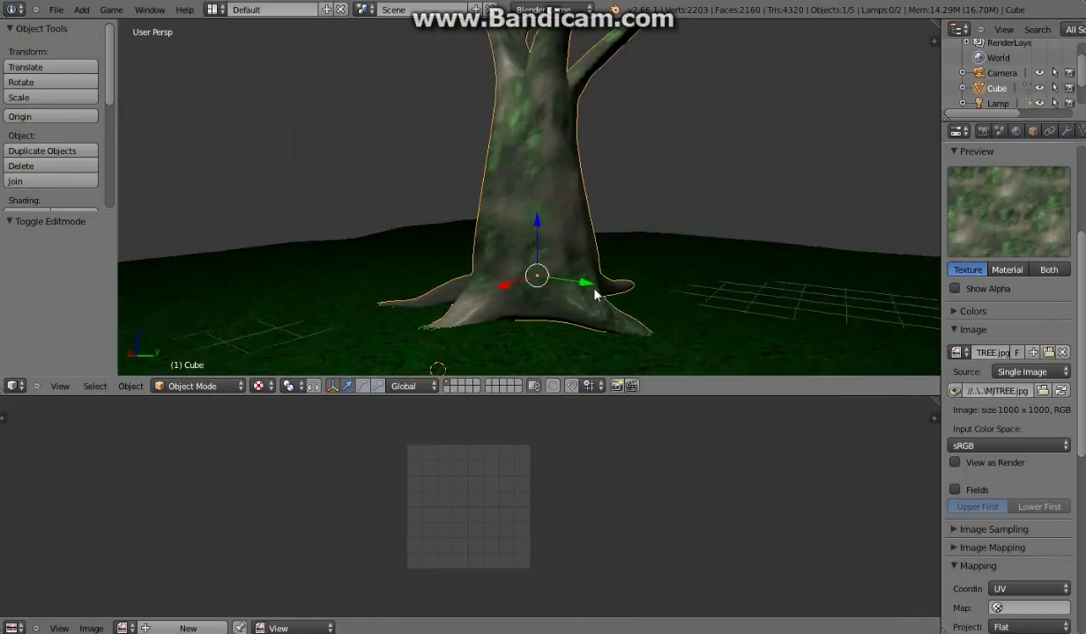
scroll(589, 303, up, 3)
scroll(585, 302, down, 1)
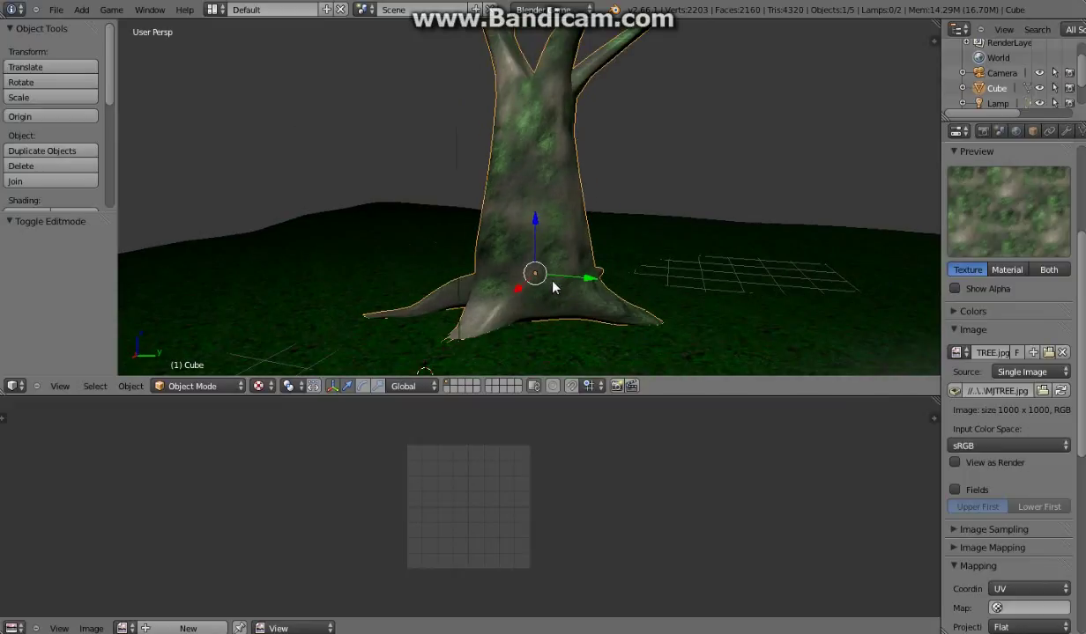
scroll(552, 288, up, 3)
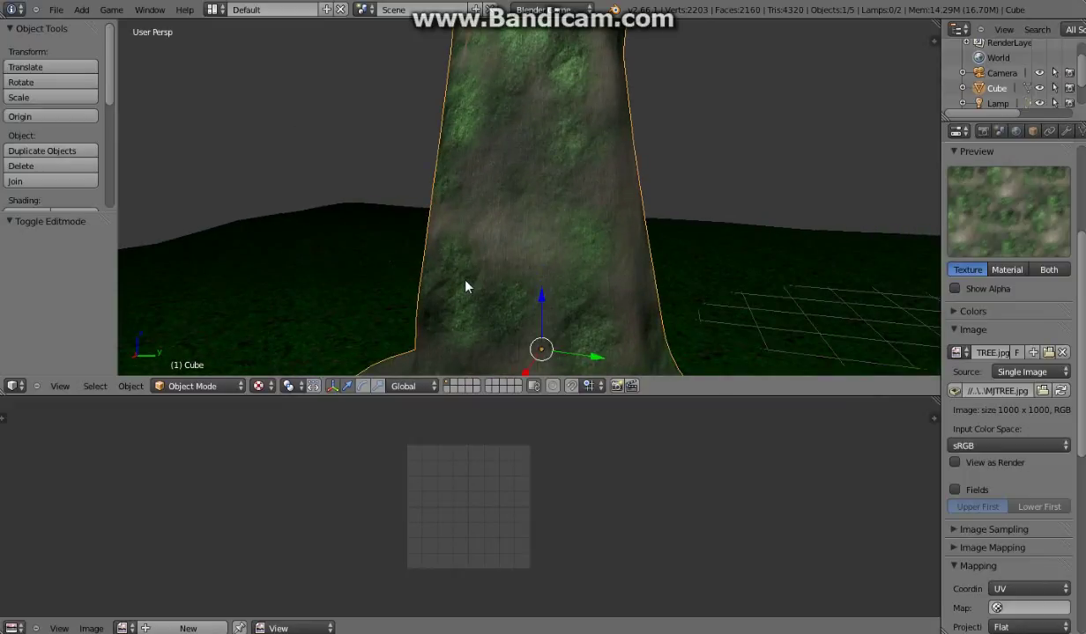
scroll(466, 286, down, 1)
scroll(463, 286, down, 2)
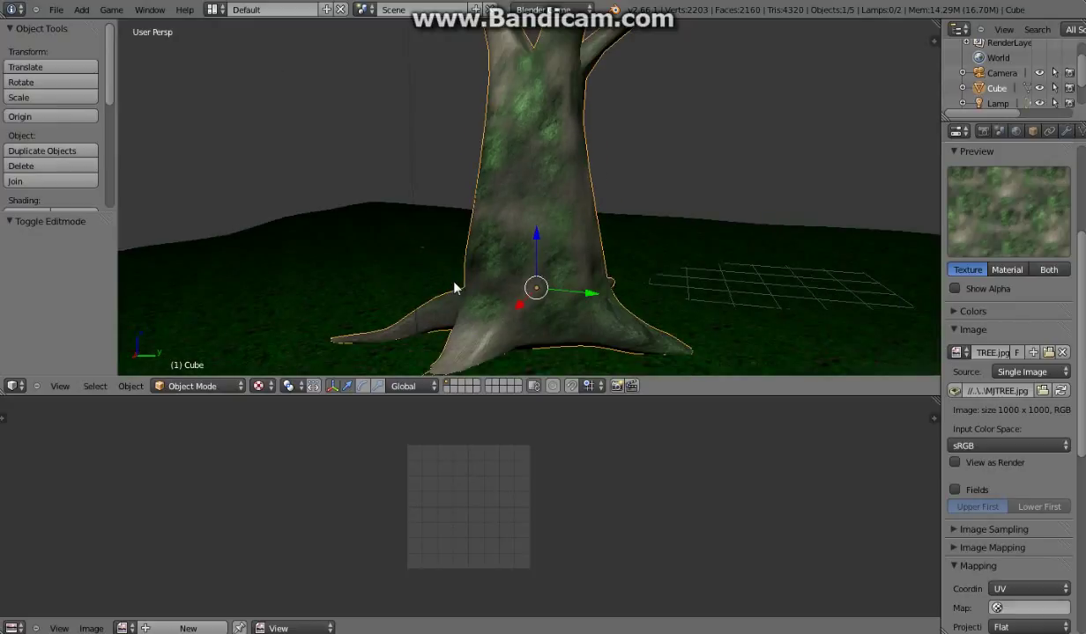
mouse_move(455, 288)
mouse_down()
mouse_move(614, 291)
mouse_move(559, 320)
mouse_move(440, 291)
mouse_up()
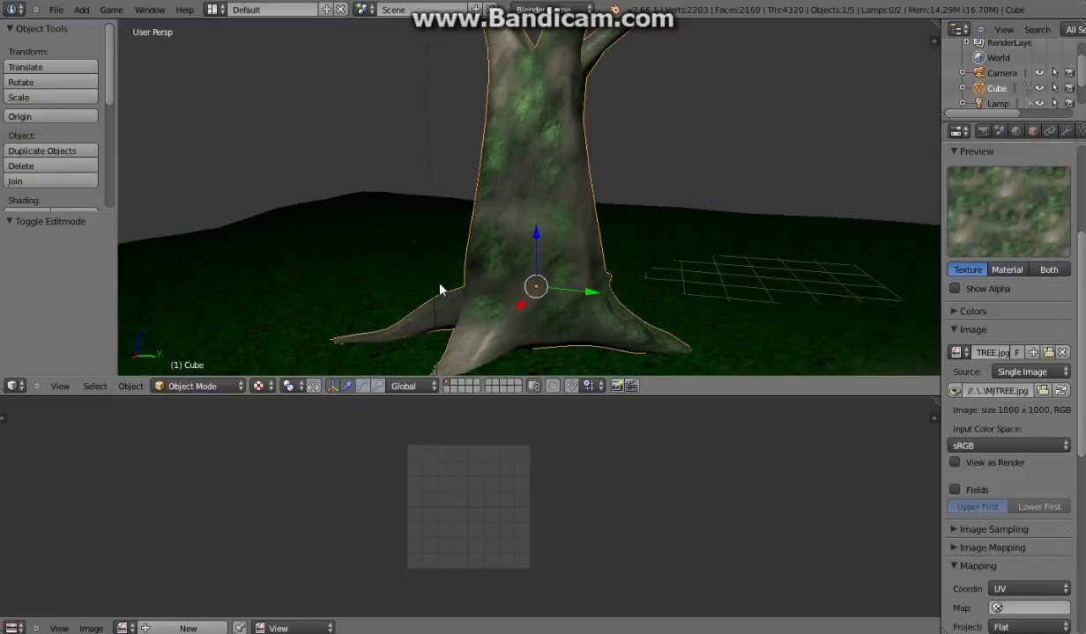